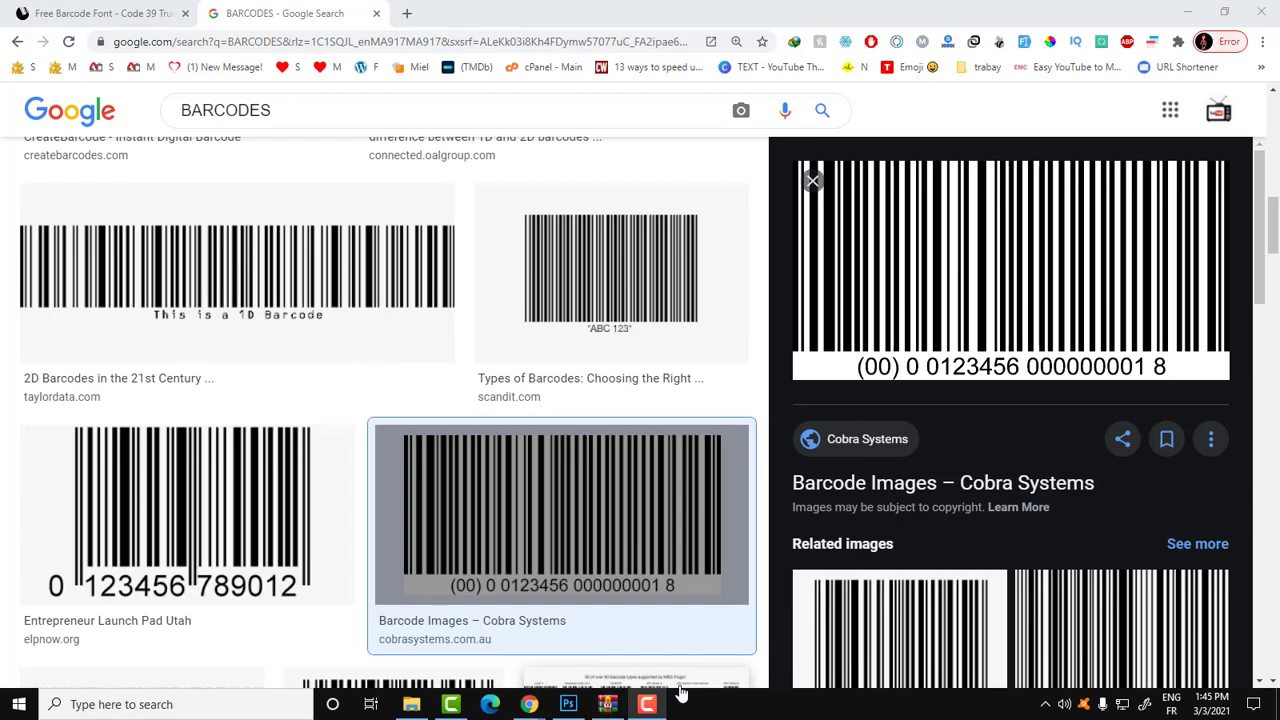
Switch to Photoshop and create a new 8 by 8 inch document at 72 pixels/inch, RGB Color, with white background.
{"action": "left_click", "coordinate": [568, 704]}
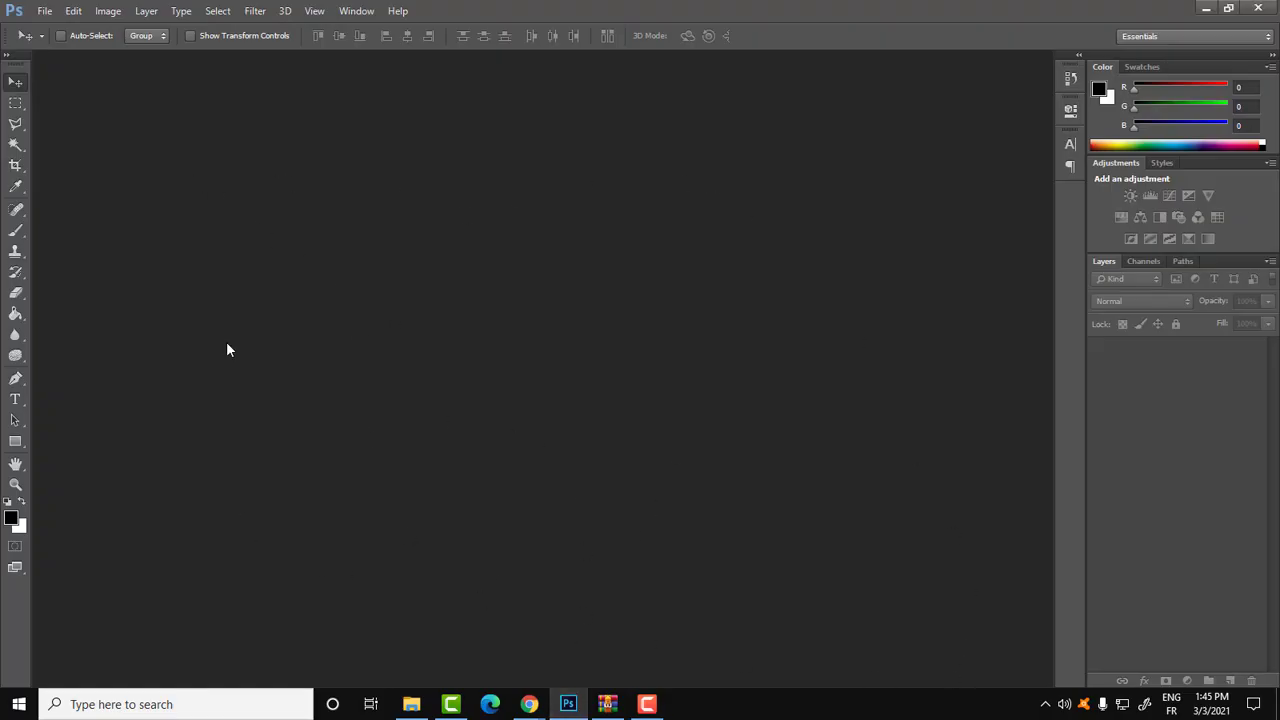
{"action": "left_click", "coordinate": [45, 11]}
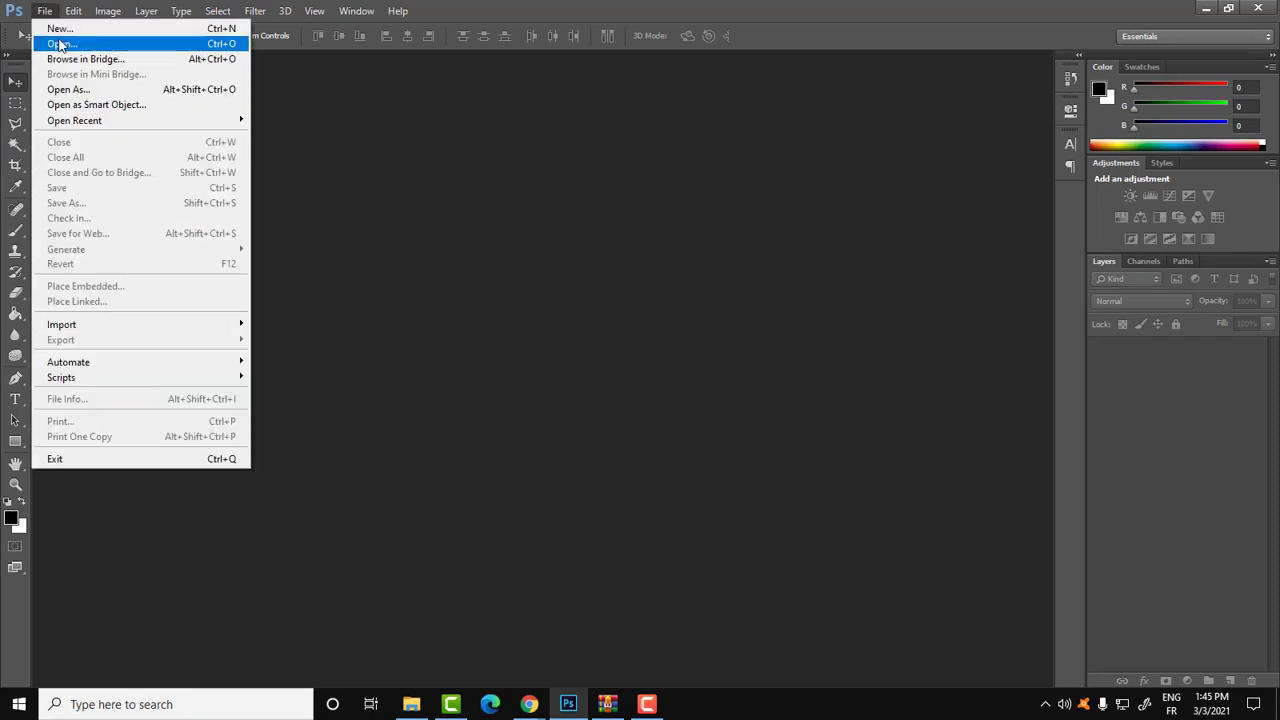
{"action": "left_click", "coordinate": [55, 28]}
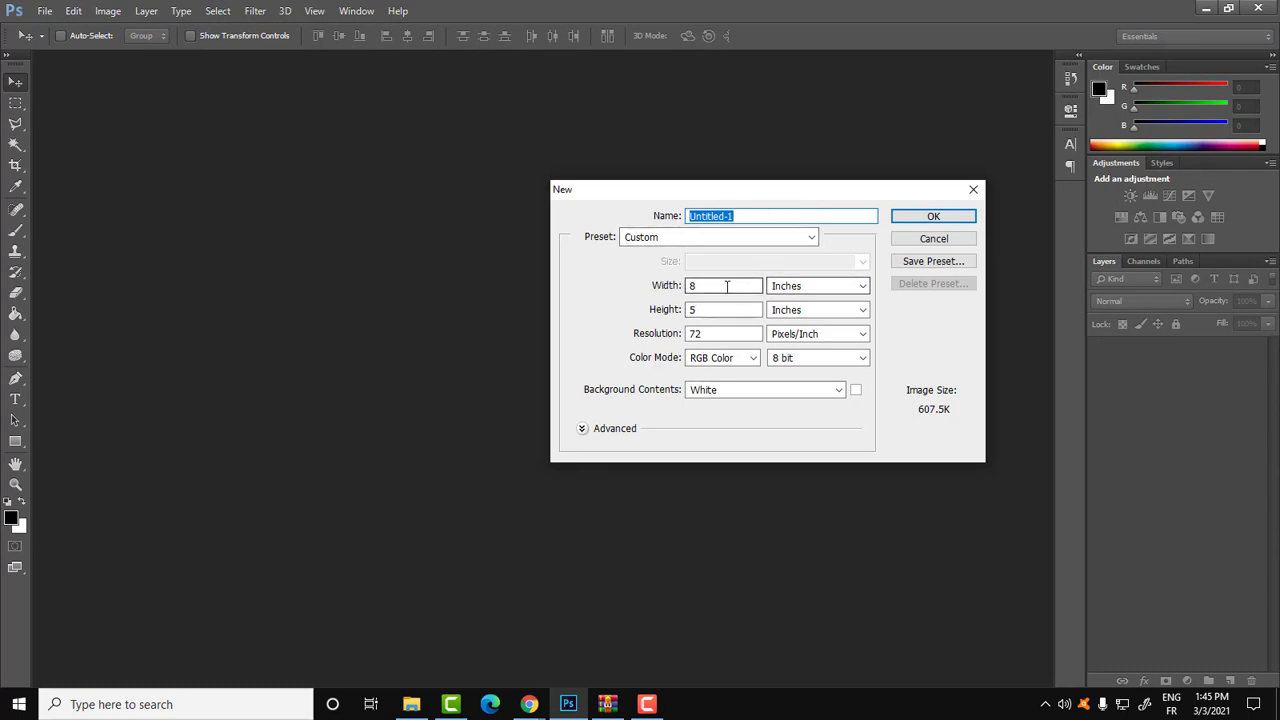
{"action": "left_click", "coordinate": [720, 287]}
{"action": "double_click", "coordinate": [720, 287]}
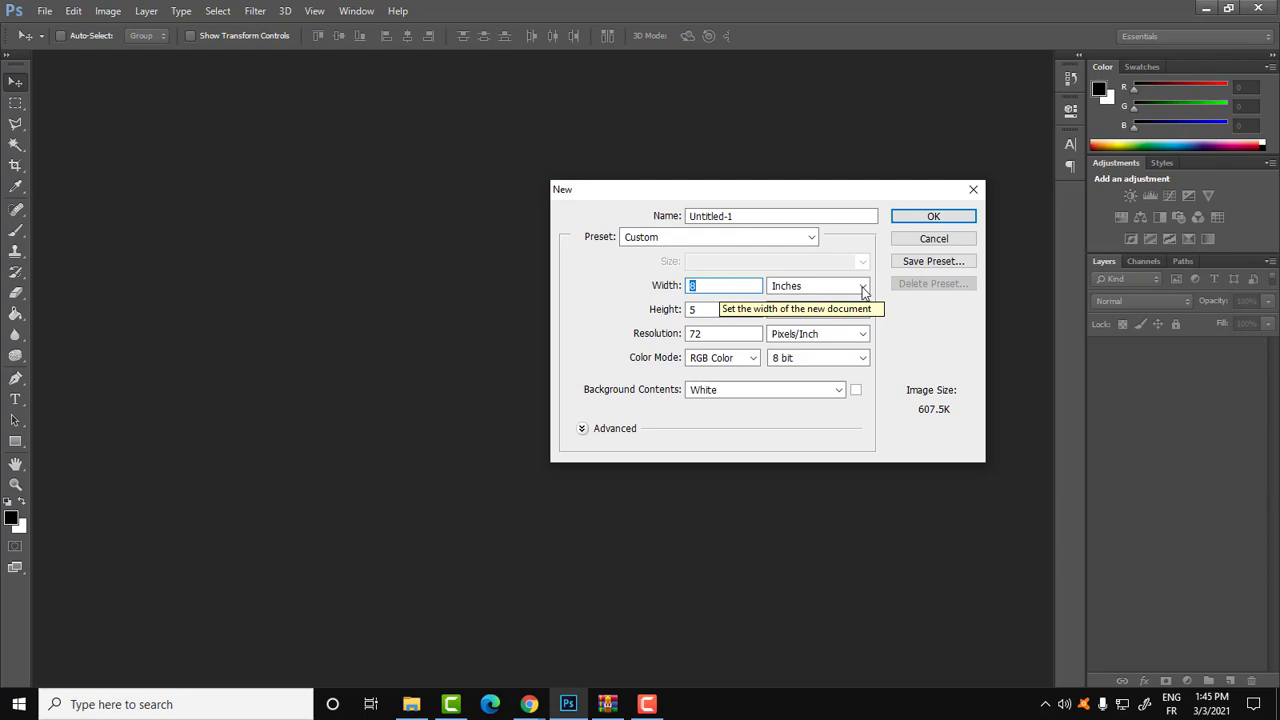
{"action": "double_click", "coordinate": [711, 311]}
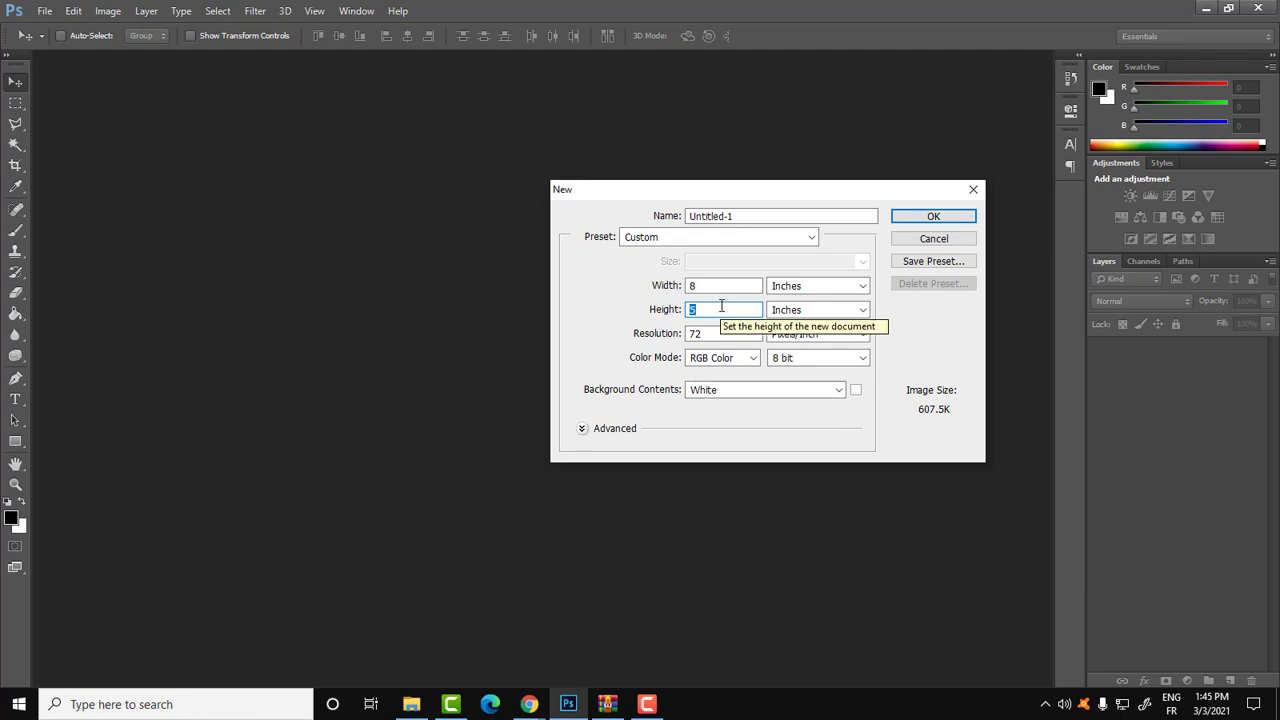
{"action": "type", "text": "8"}
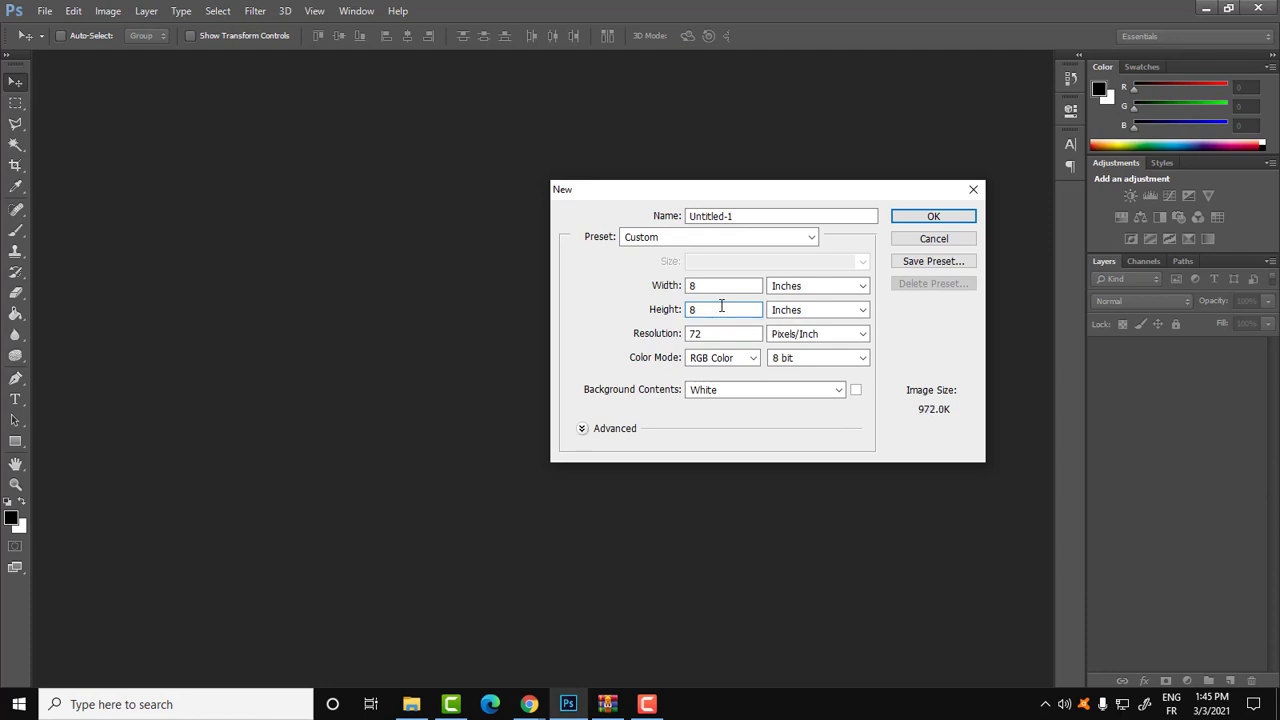
{"action": "left_click", "coordinate": [934, 217]}
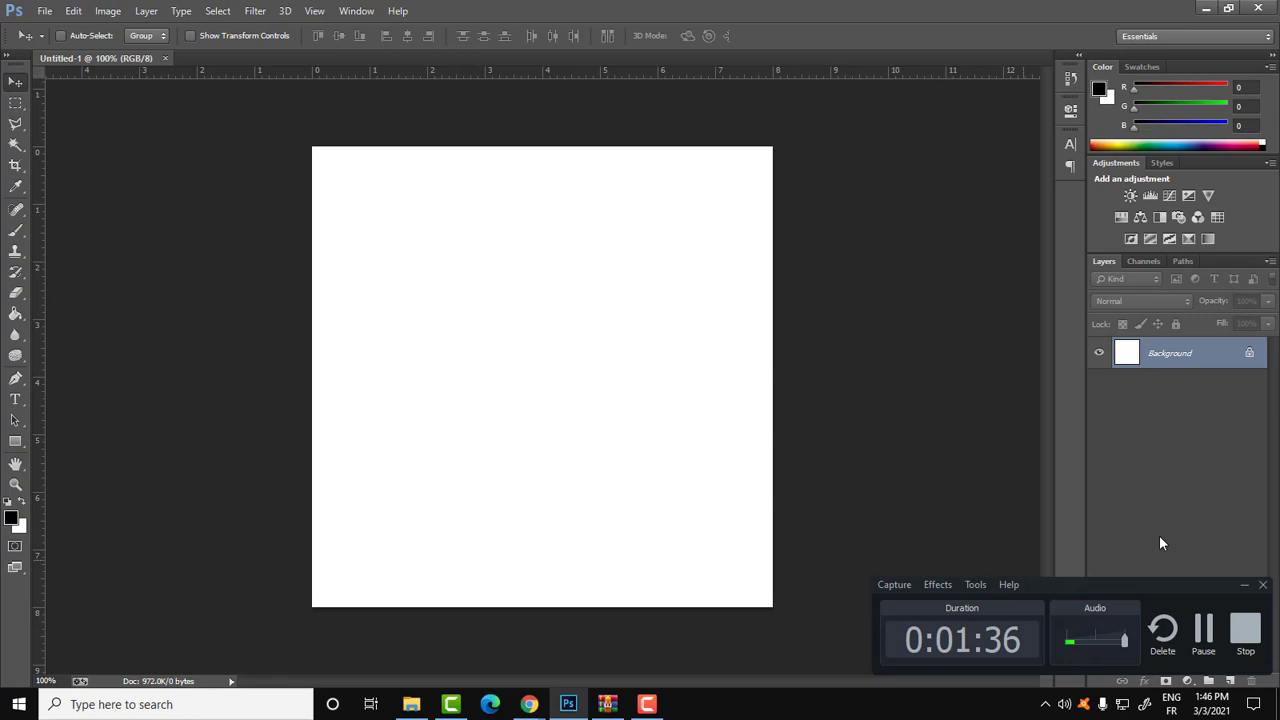
{"action": "left_click", "coordinate": [1244, 584]}
Switch to the Chrome window with the barcode images and search Google for "FONT CODEBARE" in a new tab.
{"action": "mouse_move", "coordinate": [528, 704]}
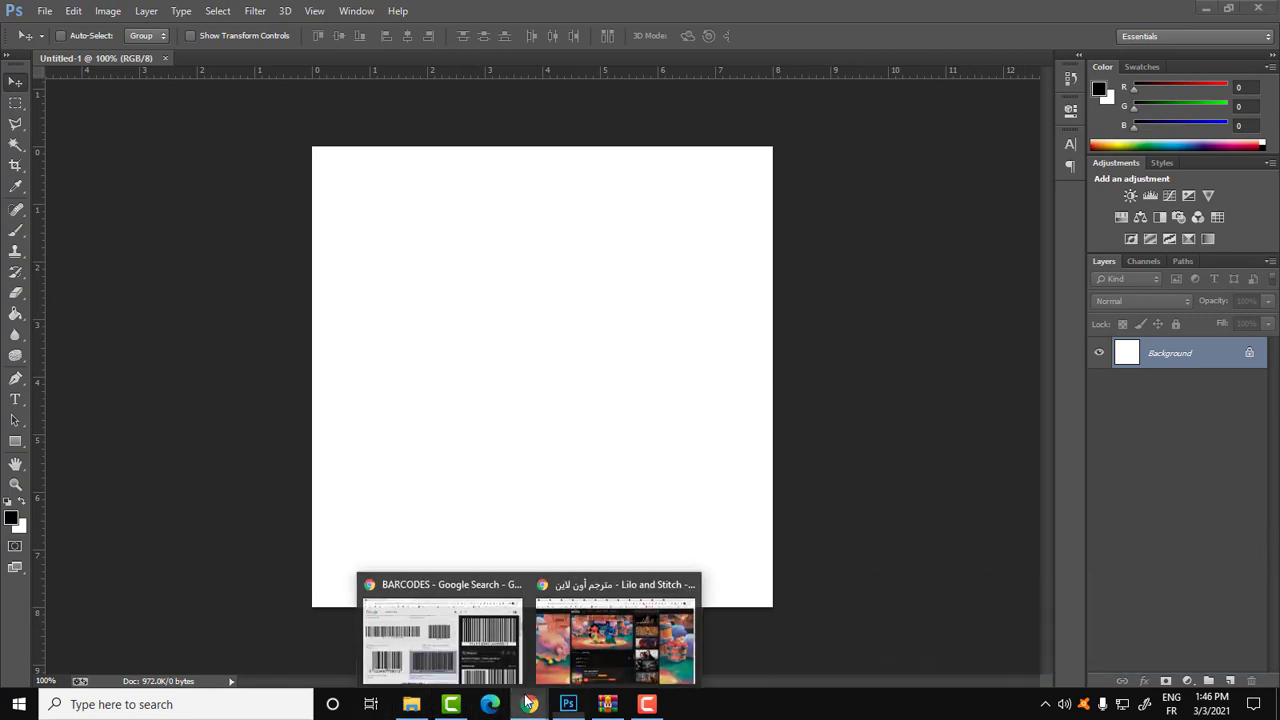
{"action": "left_click", "coordinate": [485, 662]}
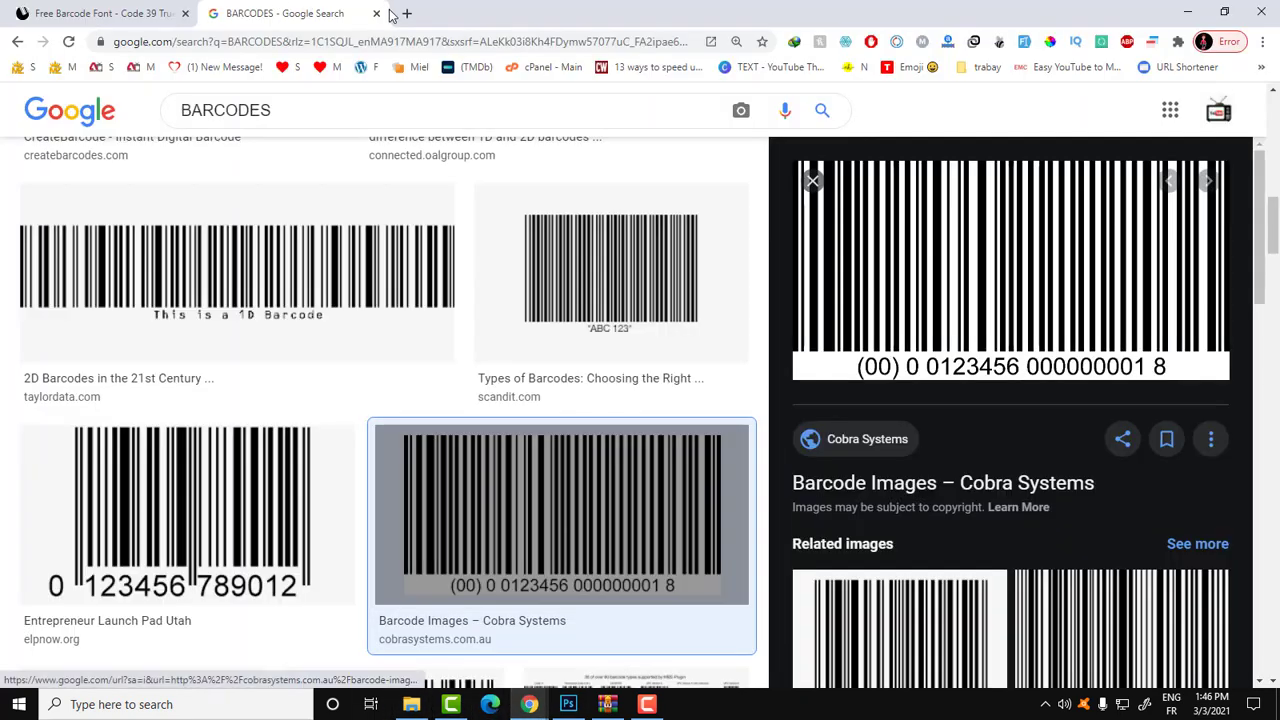
{"action": "left_click", "coordinate": [406, 13]}
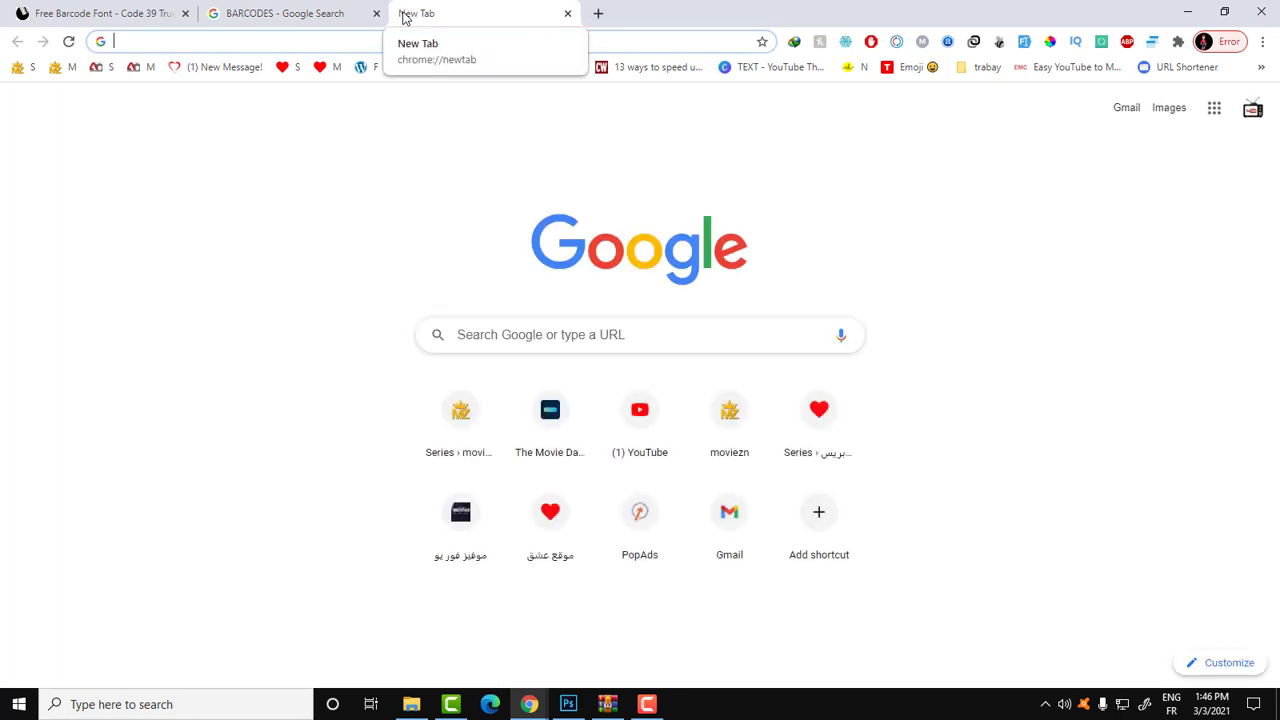
{"action": "type", "text": "FONT"}
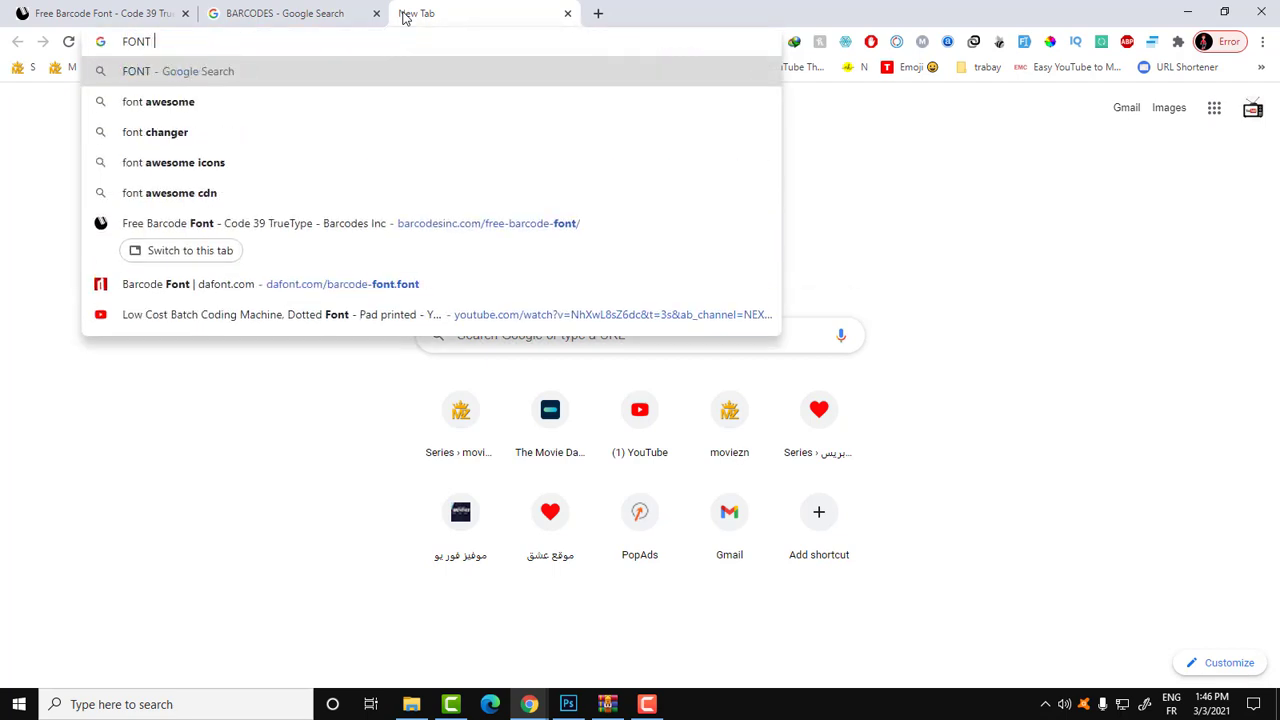
{"action": "type", "text": " CODEBARE"}
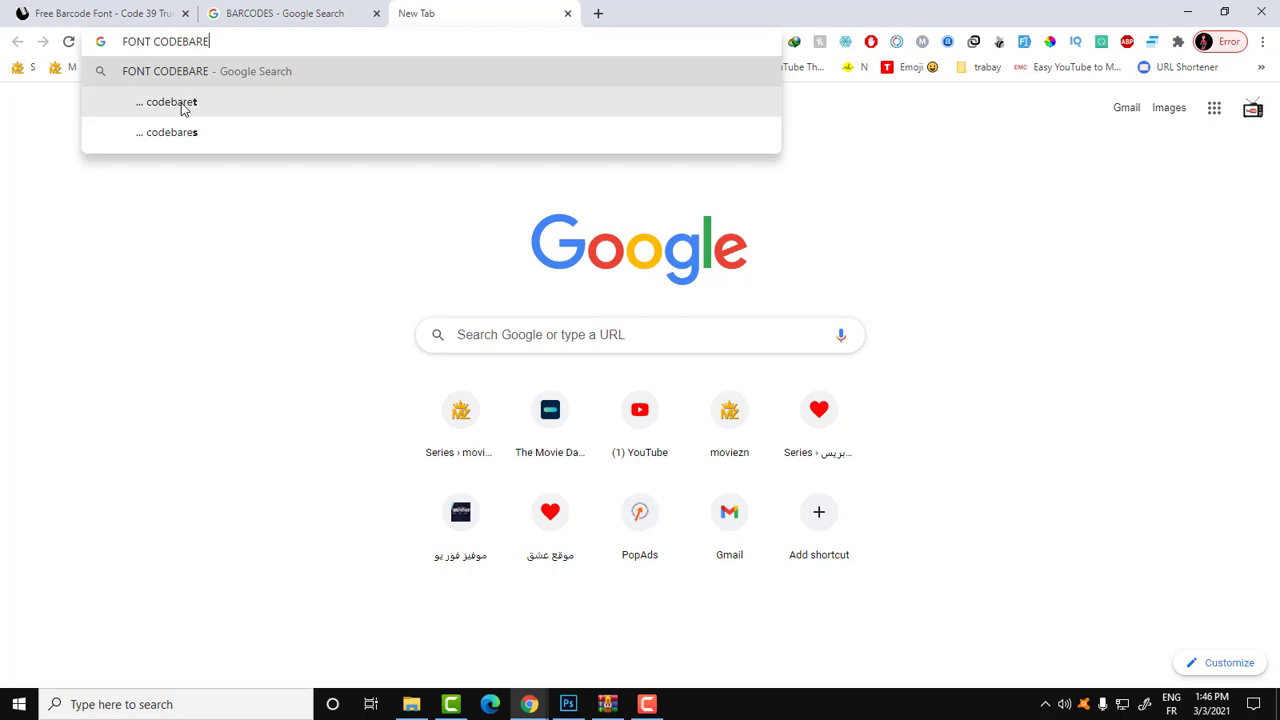
{"action": "key", "text": "Return"}
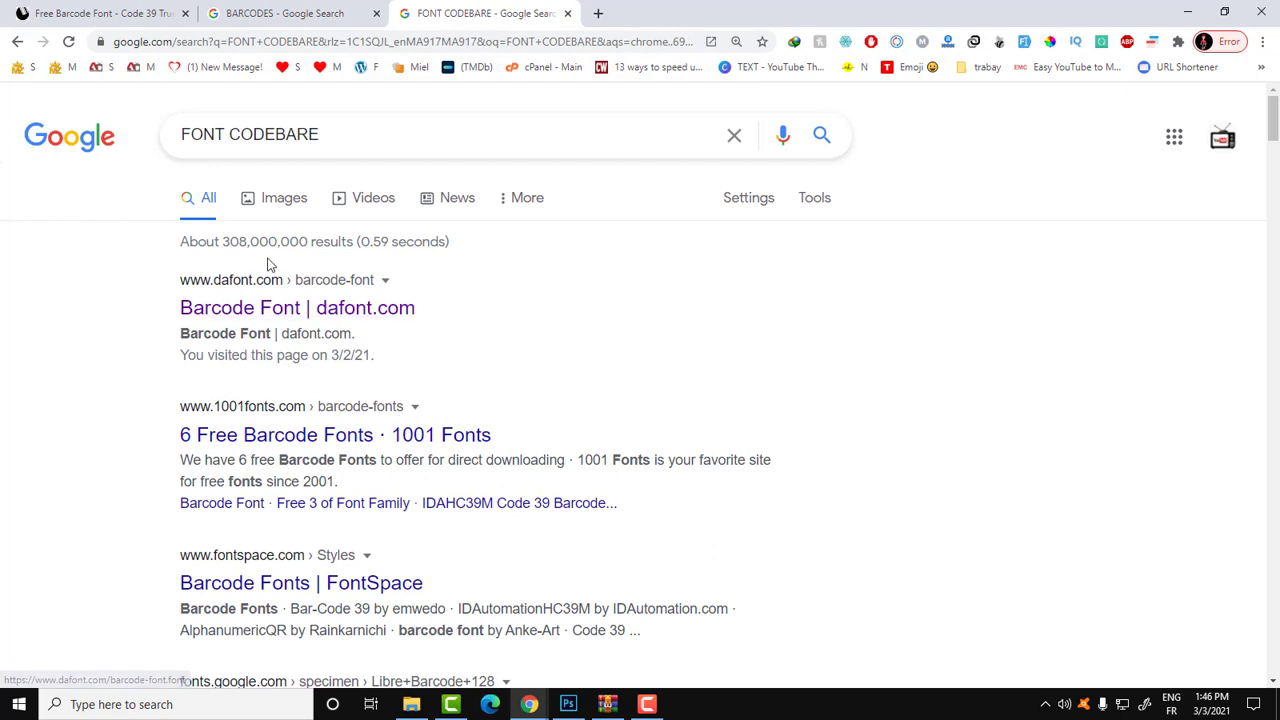
Open the dafont.com Barcode Font result in a separate tab and examine the font's character previews.
{"action": "right_click", "coordinate": [254, 316]}
{"action": "left_click", "coordinate": [298, 325]}
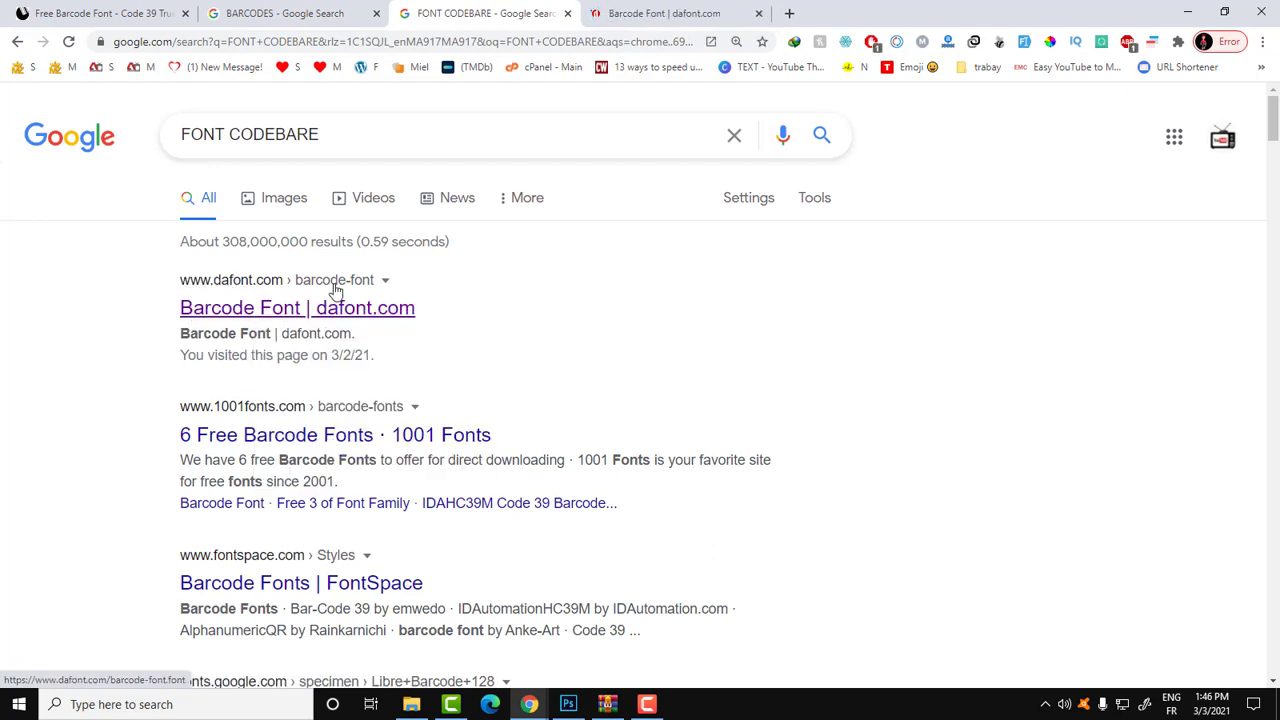
{"action": "left_click", "coordinate": [645, 11]}
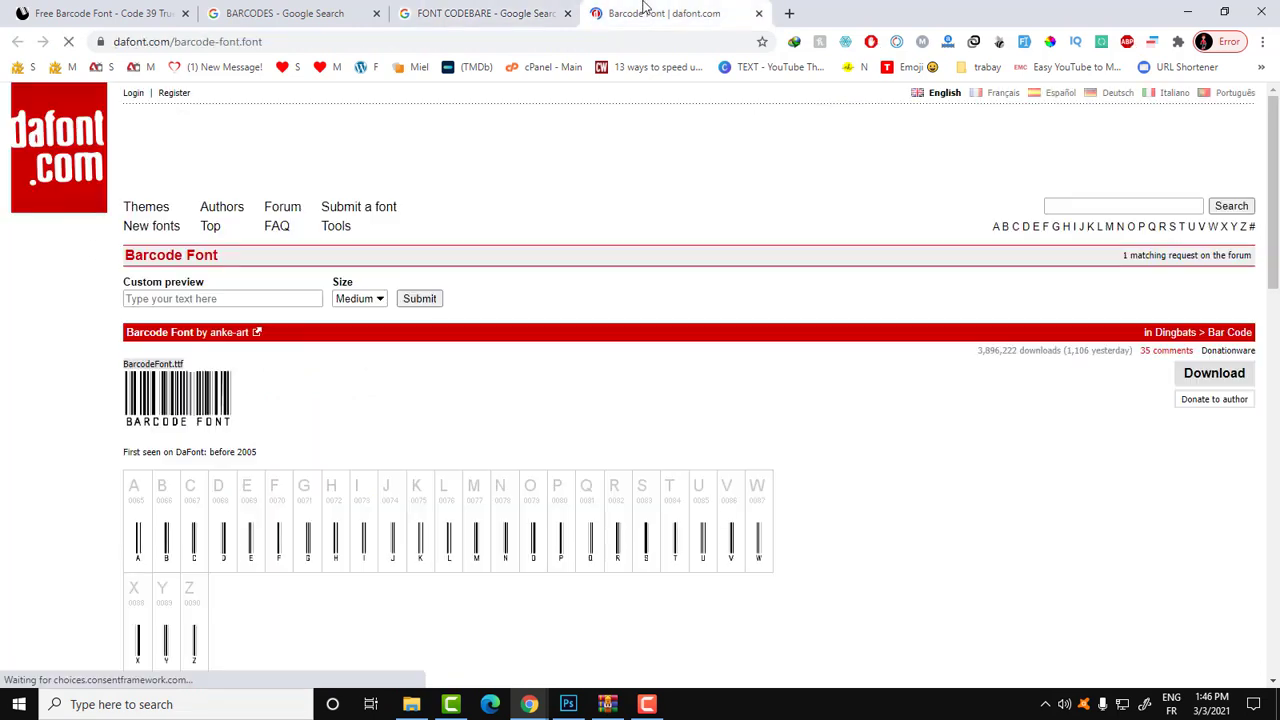
{"action": "scroll", "coordinate": [513, 323], "scroll_direction": "down", "scroll_amount": 1}
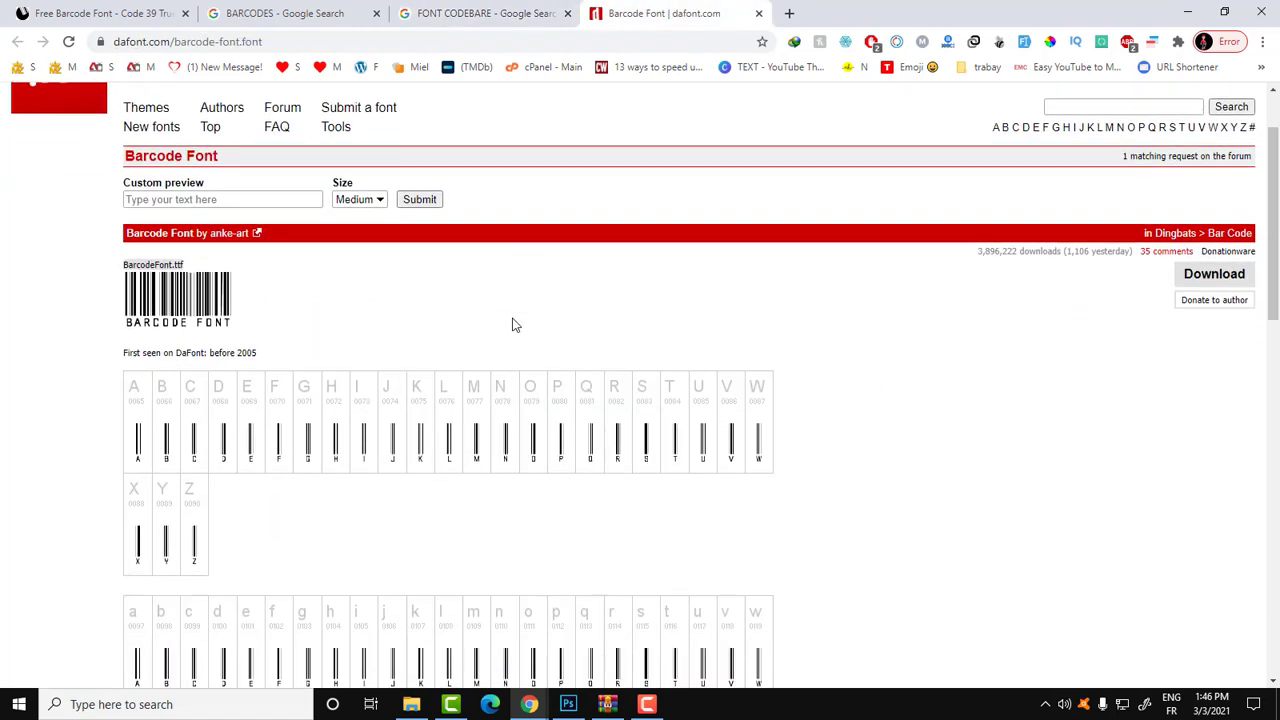
{"action": "scroll", "coordinate": [514, 325], "scroll_direction": "down", "scroll_amount": 1}
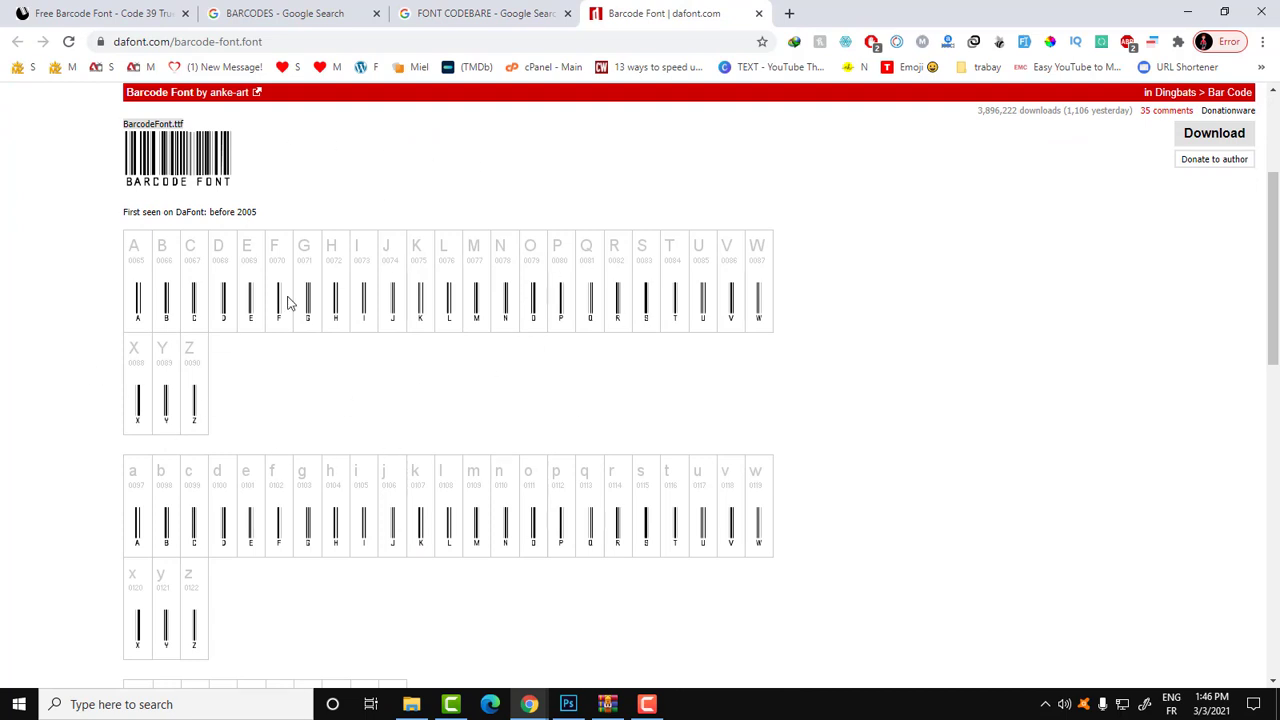
{"action": "scroll", "coordinate": [397, 331], "scroll_direction": "up", "scroll_amount": 2}
{"action": "scroll", "coordinate": [229, 391], "scroll_direction": "down", "scroll_amount": 2}
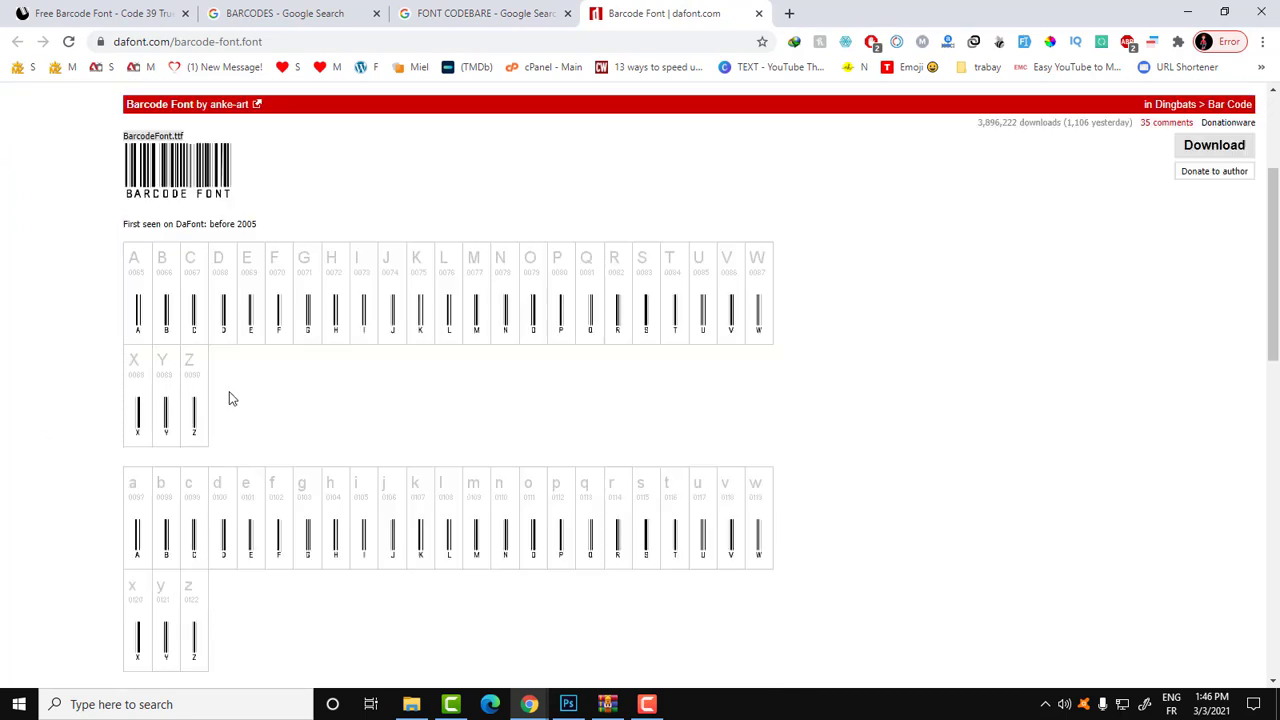
{"action": "scroll", "coordinate": [283, 180], "scroll_direction": "up", "scroll_amount": 3}
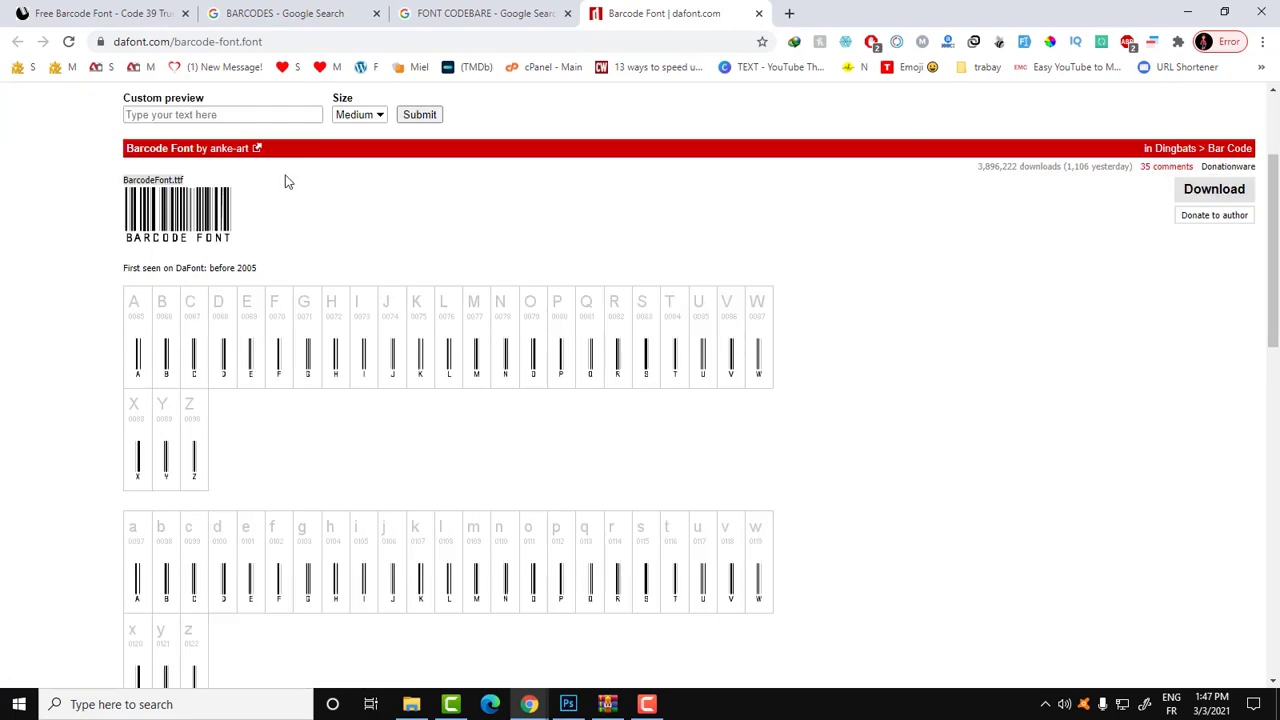
Review the already open Barcodes Inc free Code 39 font page and compare it with the dafont page.
{"action": "left_click", "coordinate": [433, 13]}
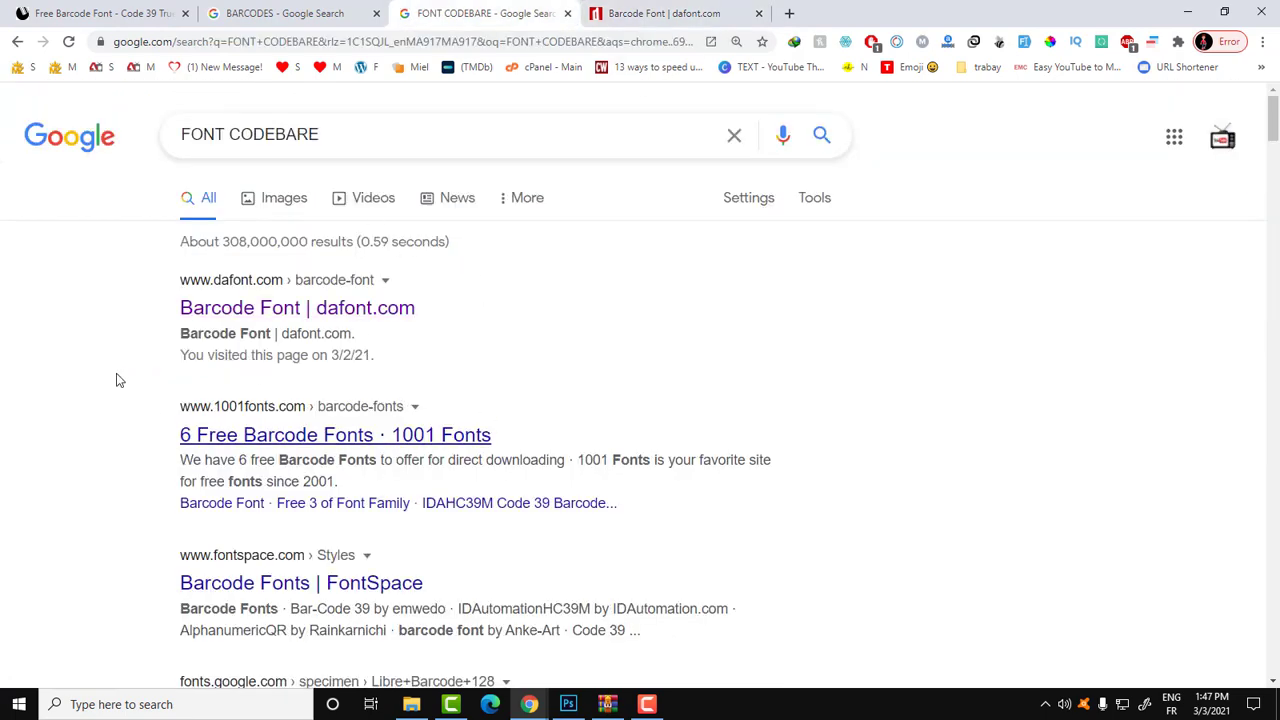
{"action": "left_click", "coordinate": [105, 13]}
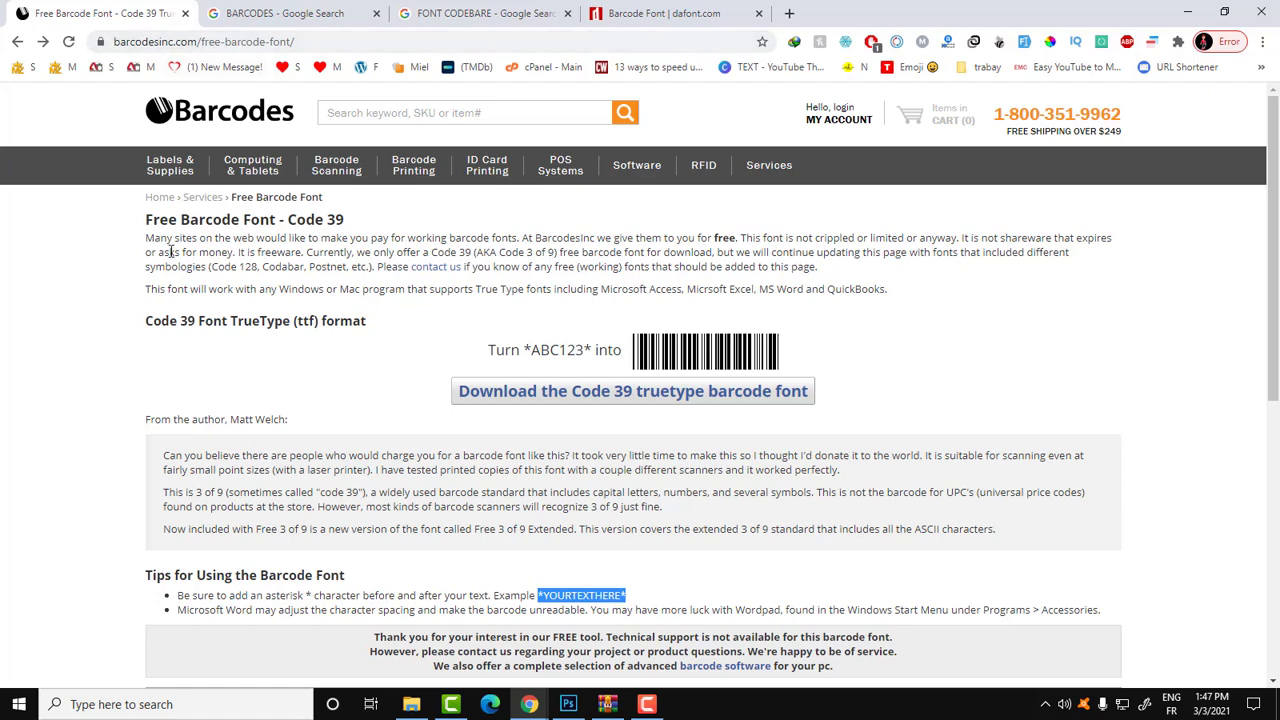
{"action": "scroll", "coordinate": [300, 310], "scroll_direction": "down", "scroll_amount": 3}
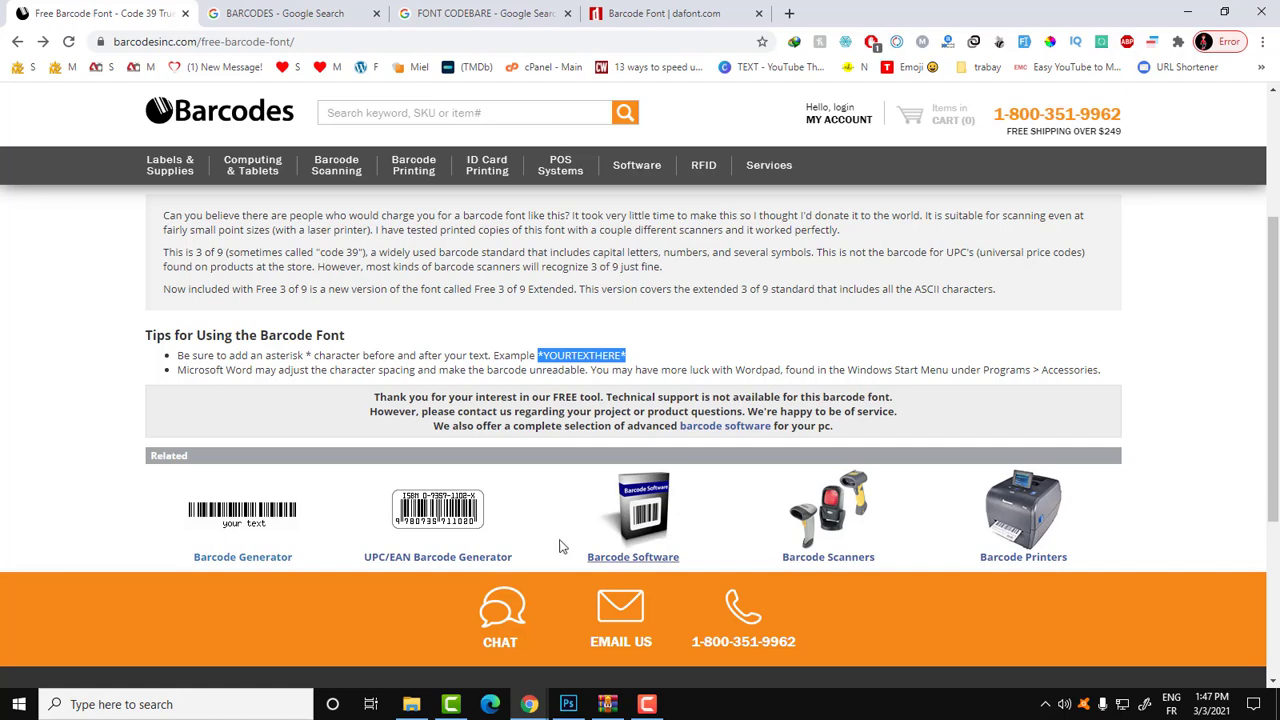
{"action": "scroll", "coordinate": [590, 500], "scroll_direction": "up", "scroll_amount": 3}
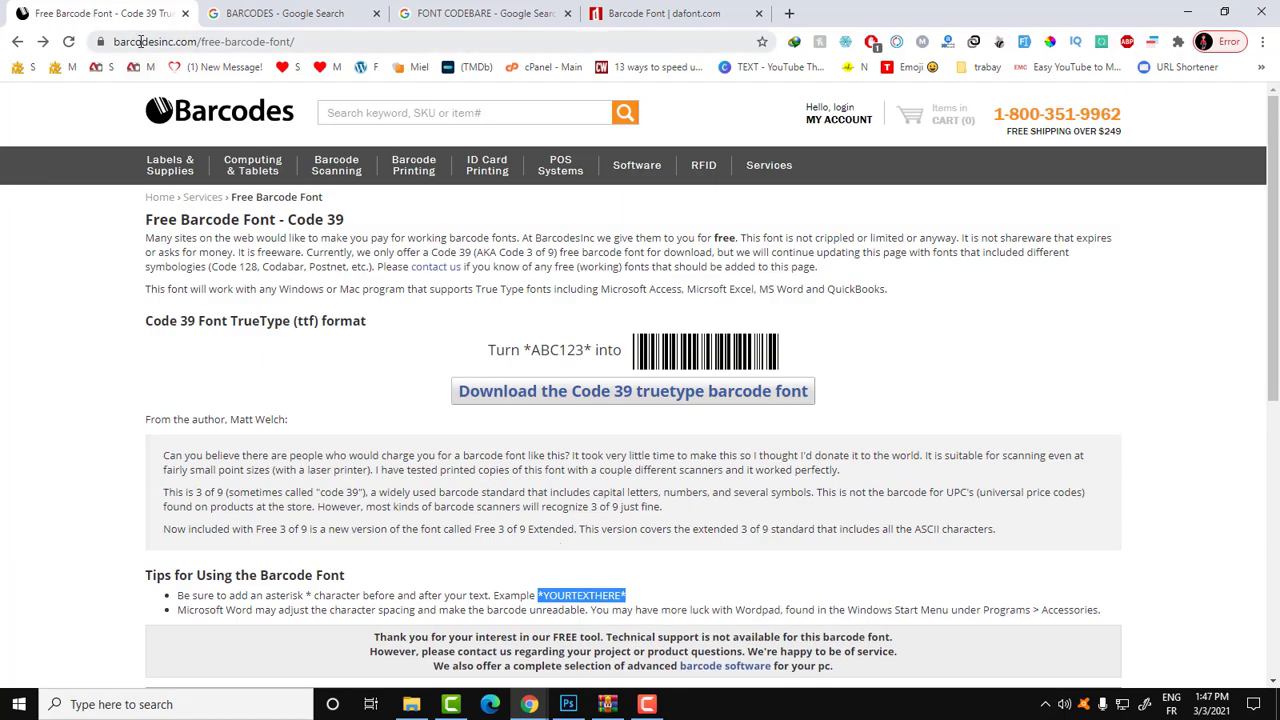
{"action": "left_click", "coordinate": [675, 10]}
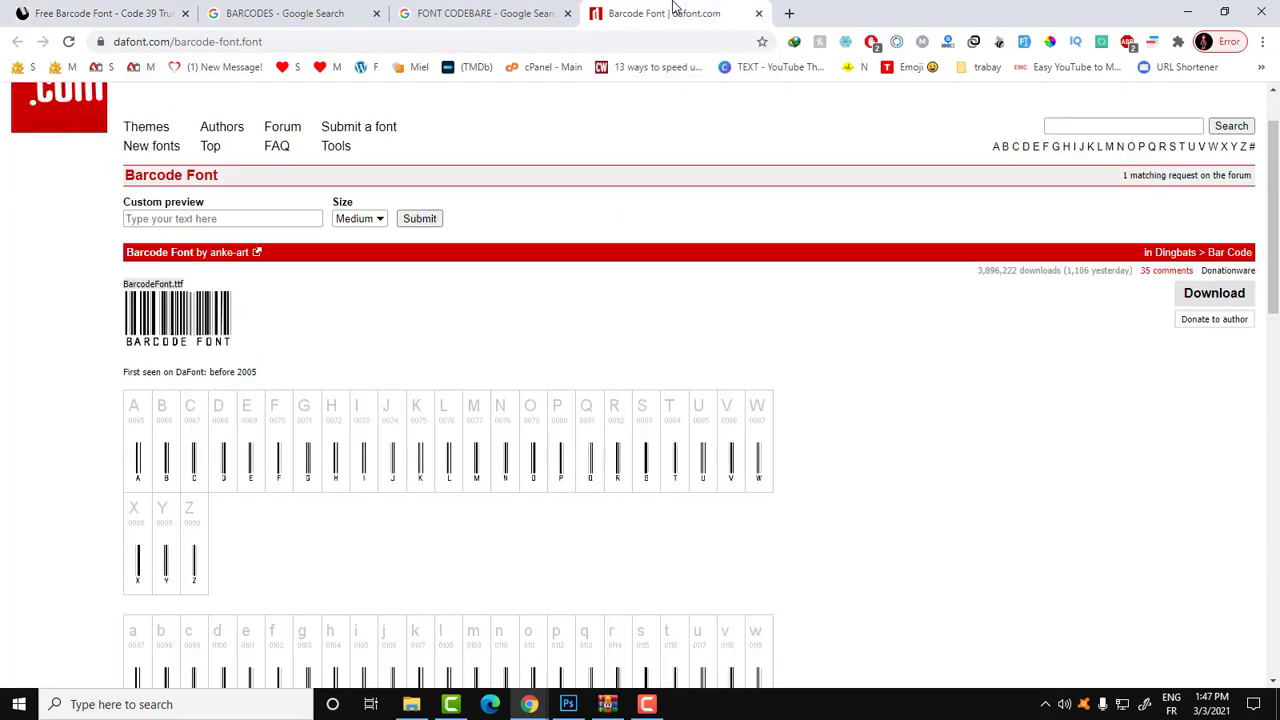
Request the Code 39 TrueType font download from the Barcodes Inc search result and open the free3of9.zip archive.
{"action": "left_click", "coordinate": [484, 12]}
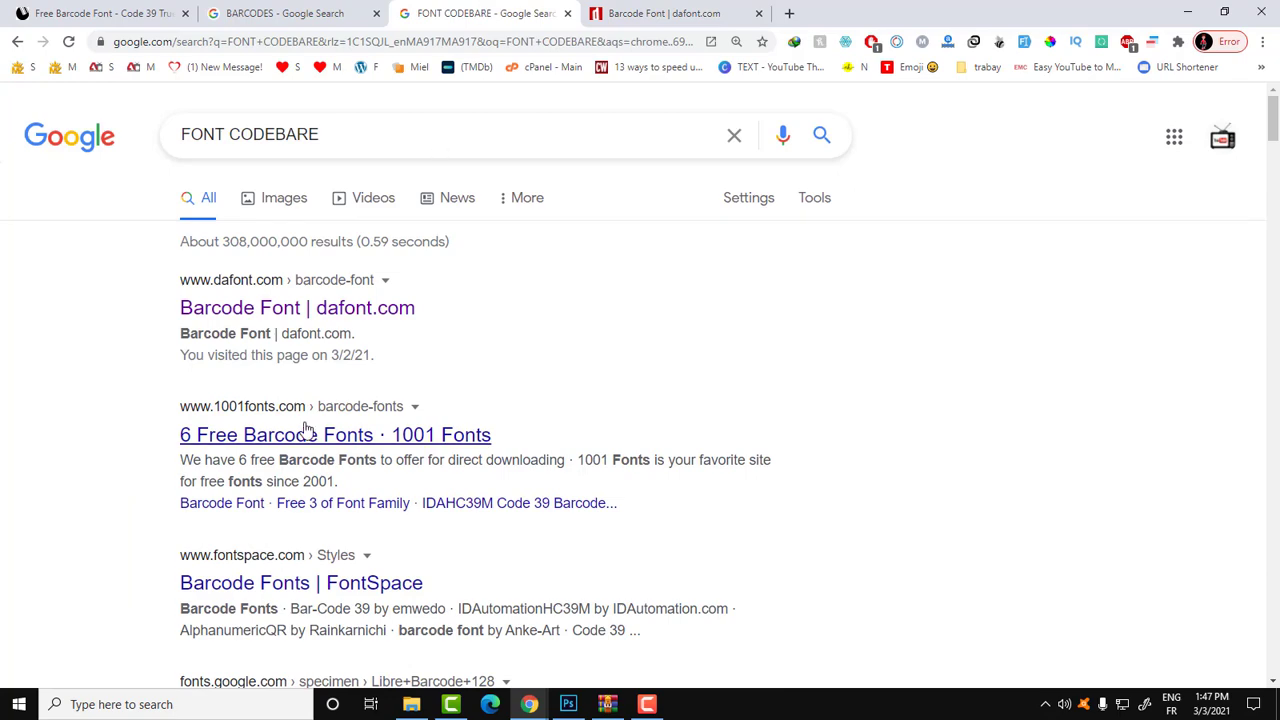
{"action": "scroll", "coordinate": [306, 428], "scroll_direction": "down", "scroll_amount": 3}
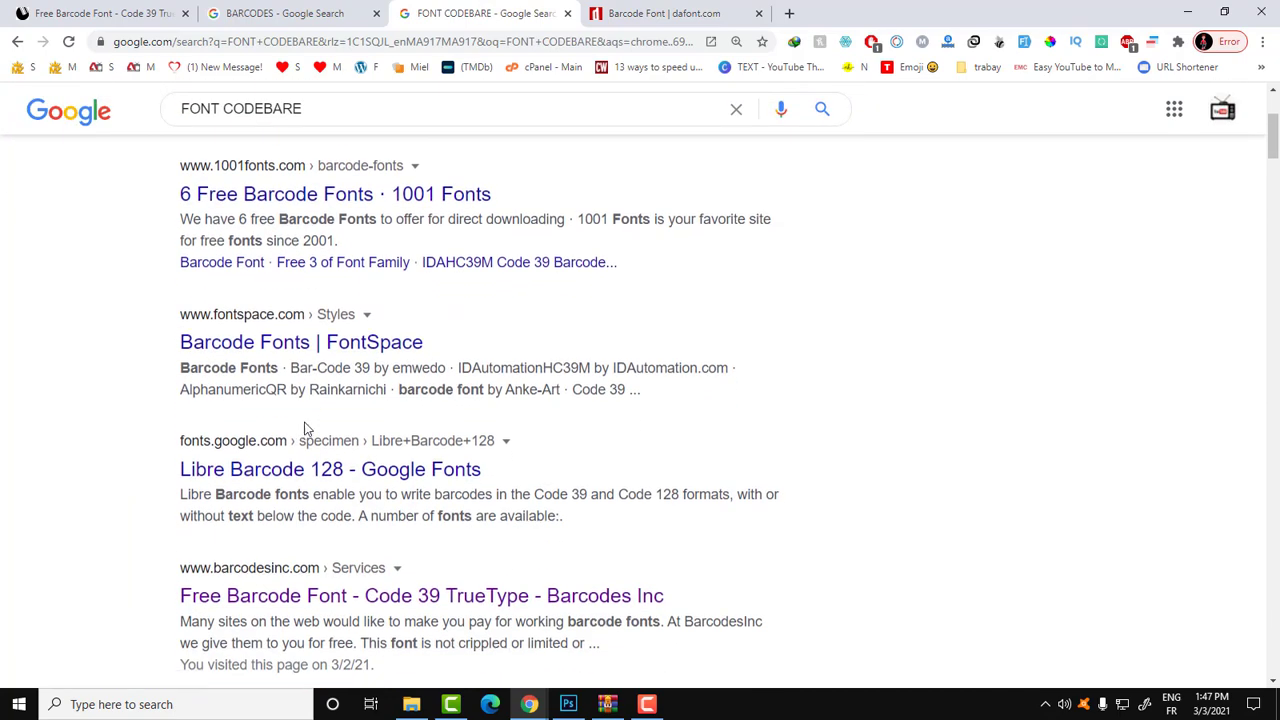
{"action": "scroll", "coordinate": [306, 428], "scroll_direction": "down", "scroll_amount": 1}
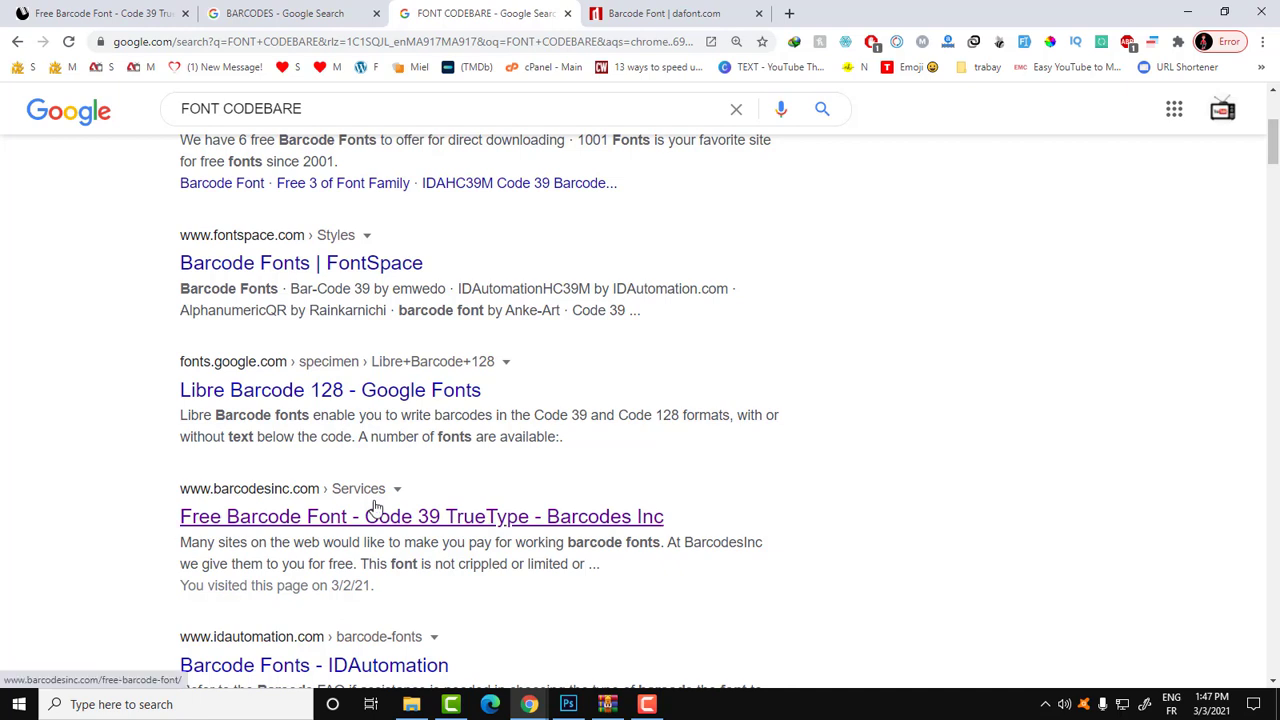
{"action": "left_click", "coordinate": [228, 522]}
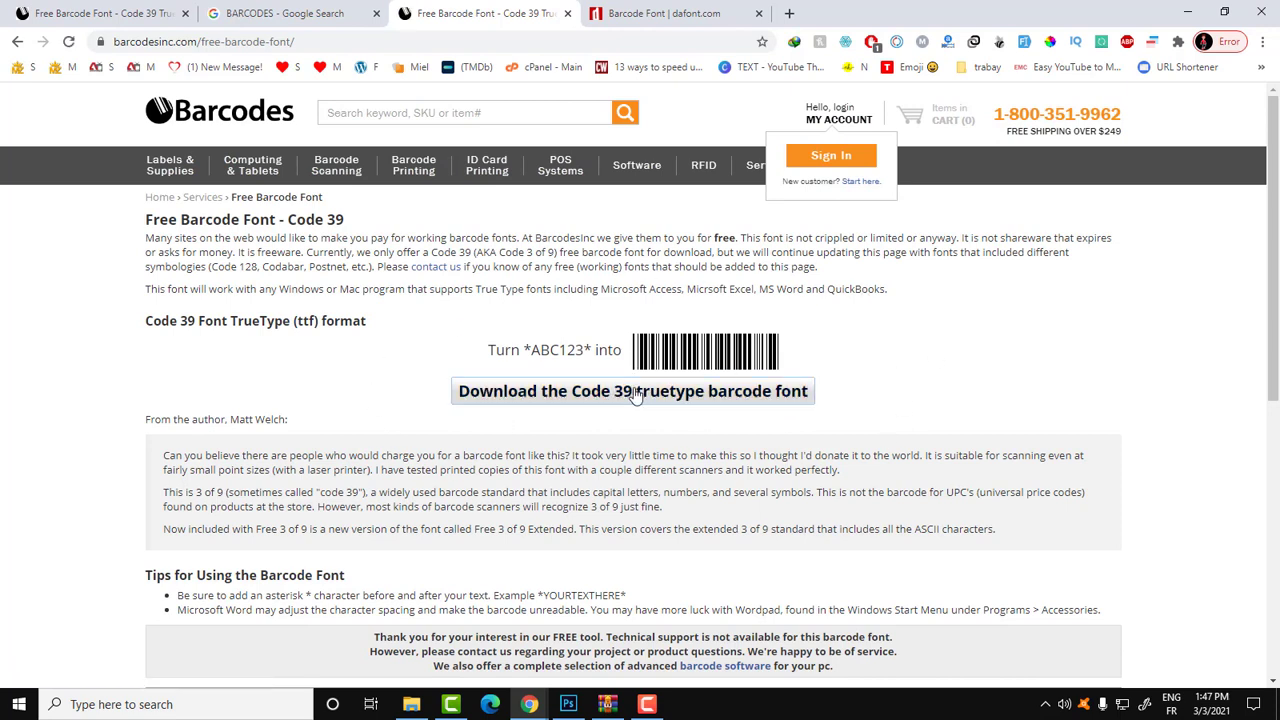
{"action": "left_click", "coordinate": [536, 399]}
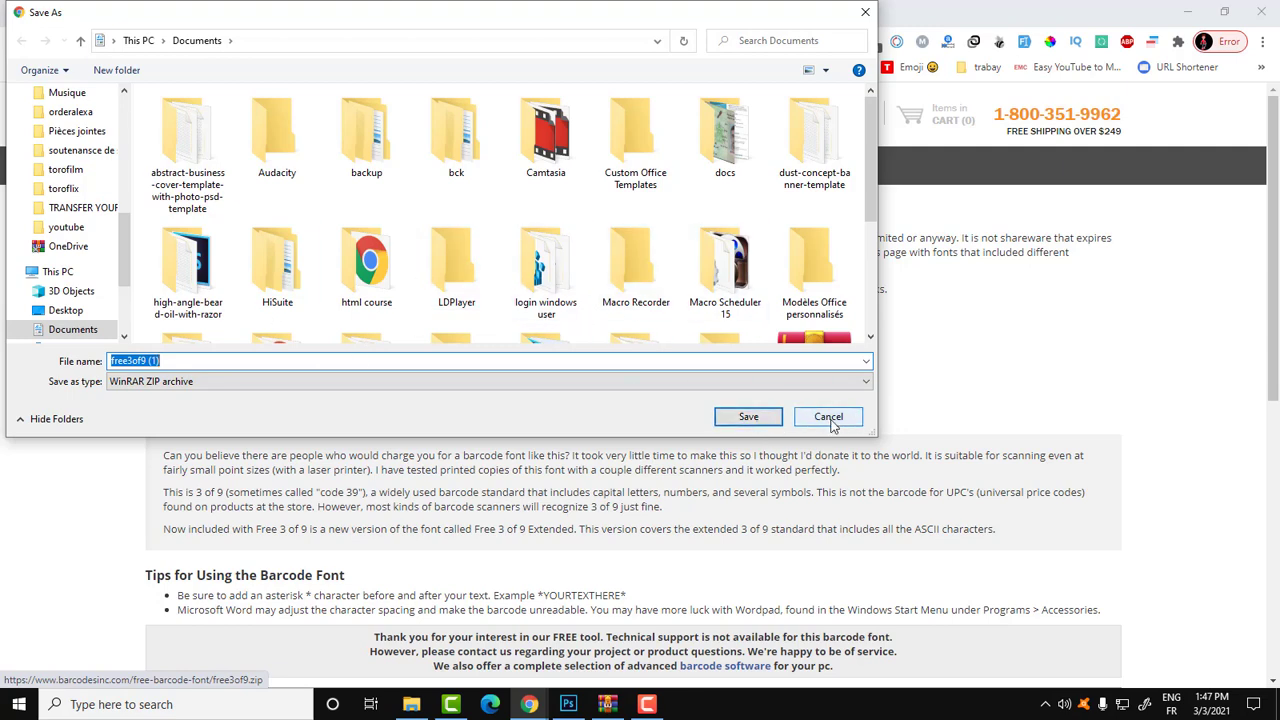
{"action": "key", "text": "Return"}
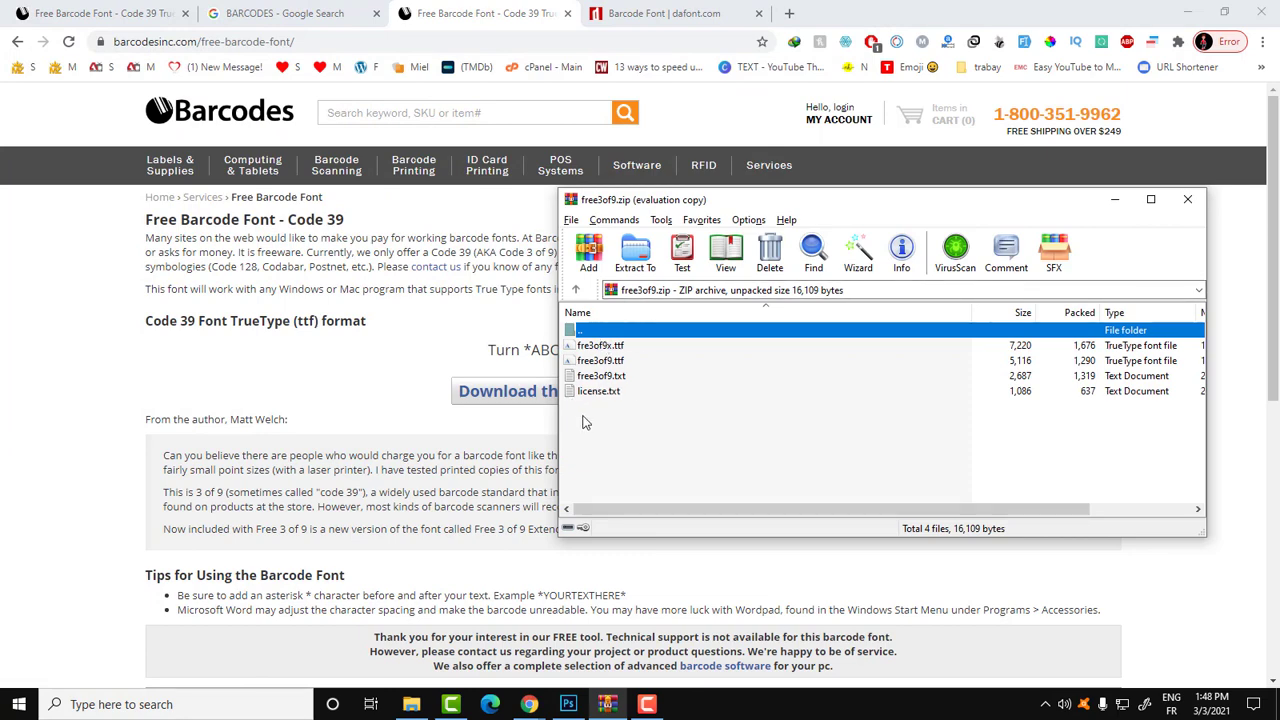
Preview the fre3of9x.ttf and free3of9.ttf fonts from the archive, close the previews and return to Photoshop.
{"action": "double_click", "coordinate": [603, 345]}
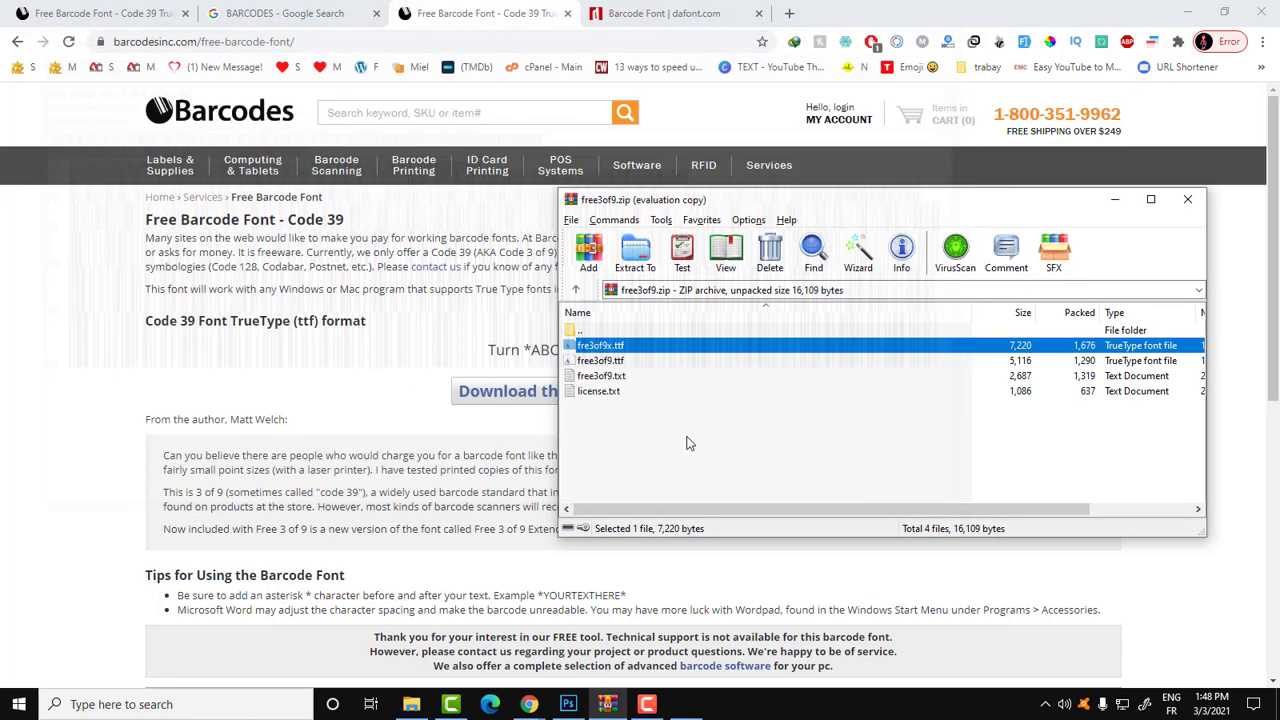
{"action": "left_click", "coordinate": [955, 33]}
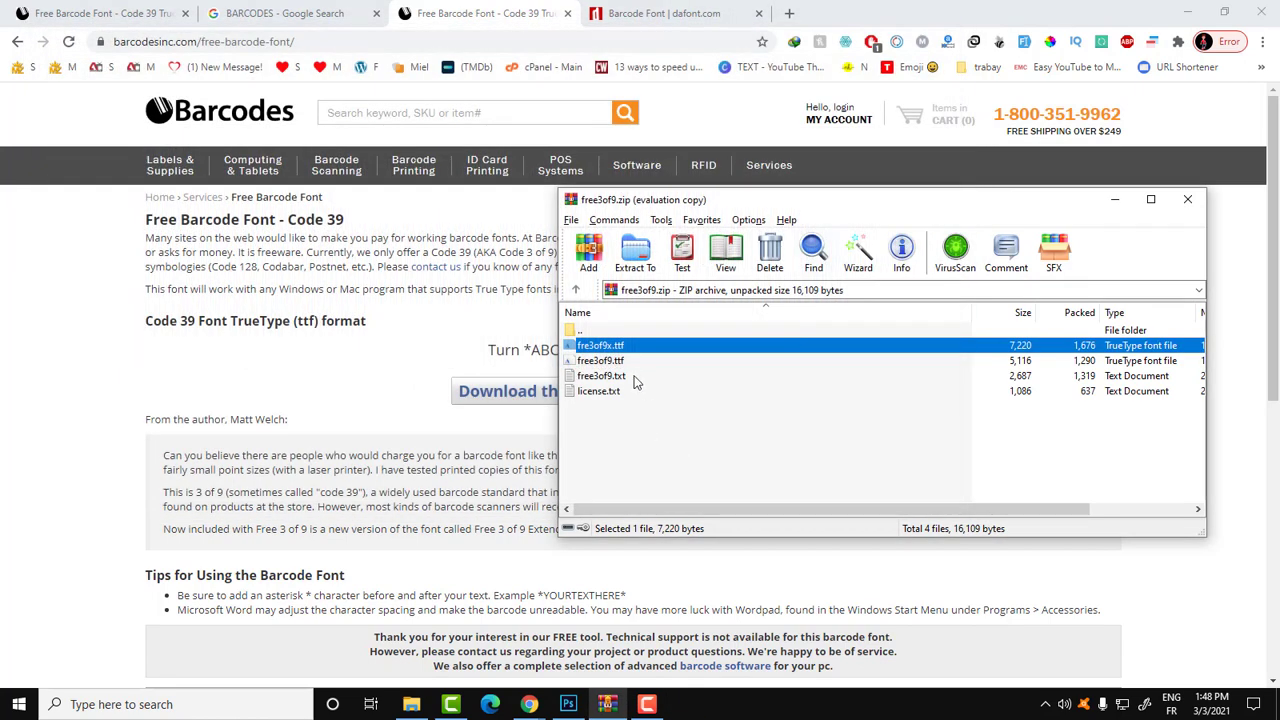
{"action": "double_click", "coordinate": [614, 362]}
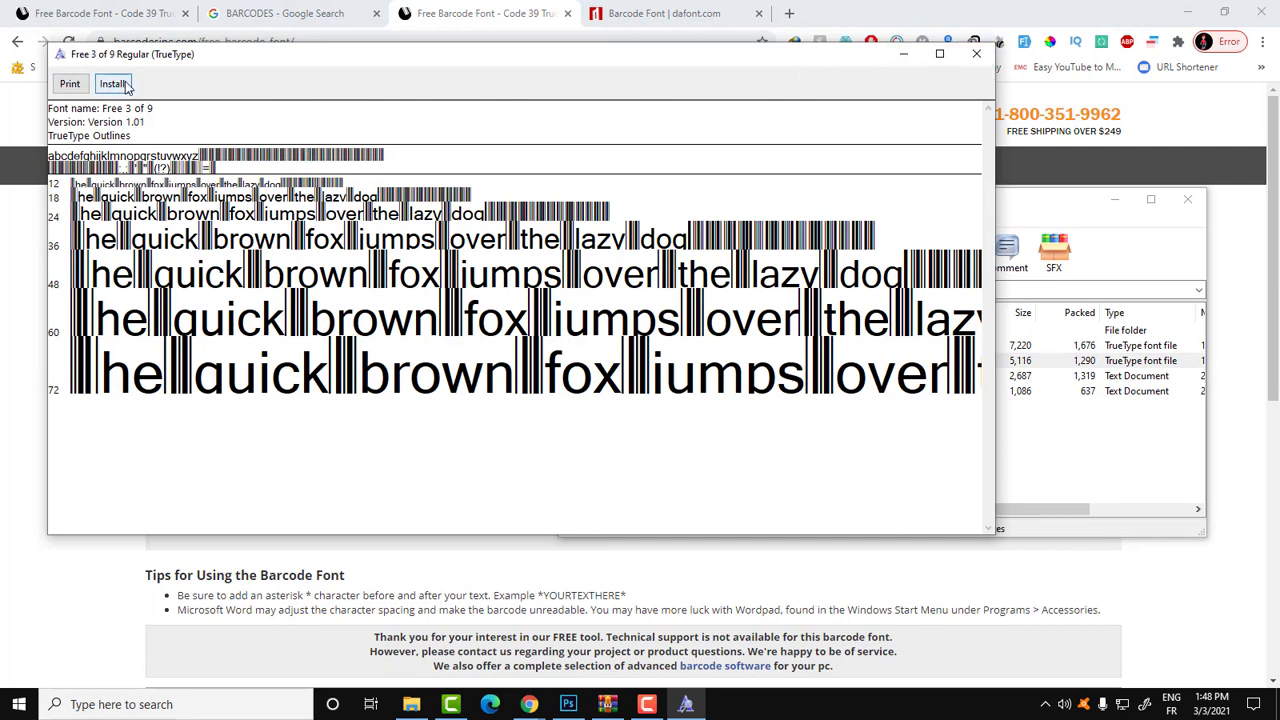
{"action": "left_click", "coordinate": [976, 53]}
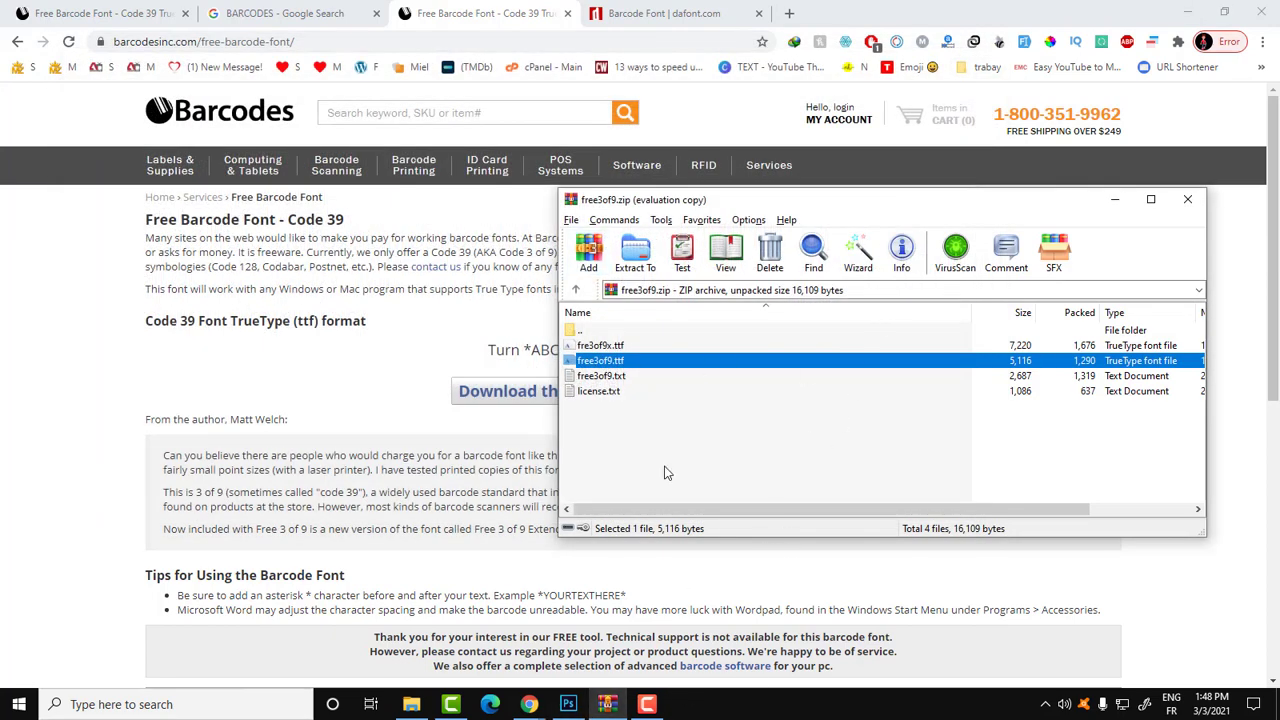
{"action": "left_click", "coordinate": [568, 704]}
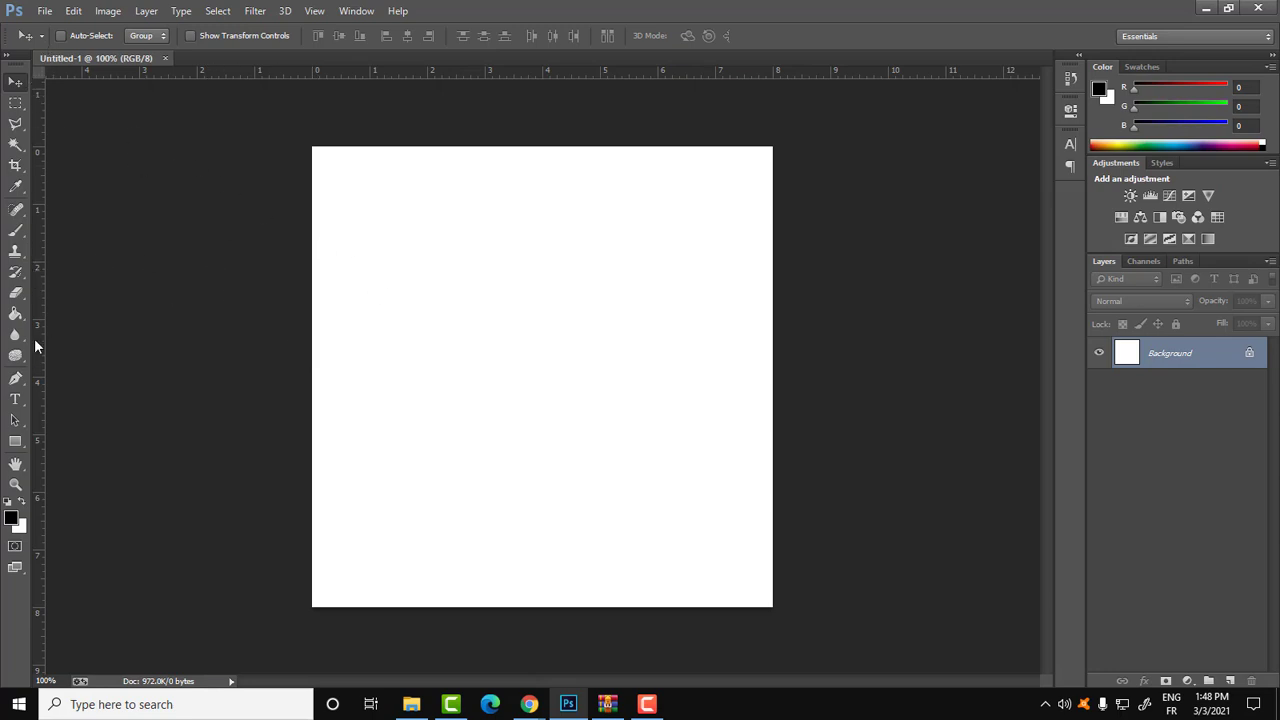
{"action": "left_click", "coordinate": [15, 399]}
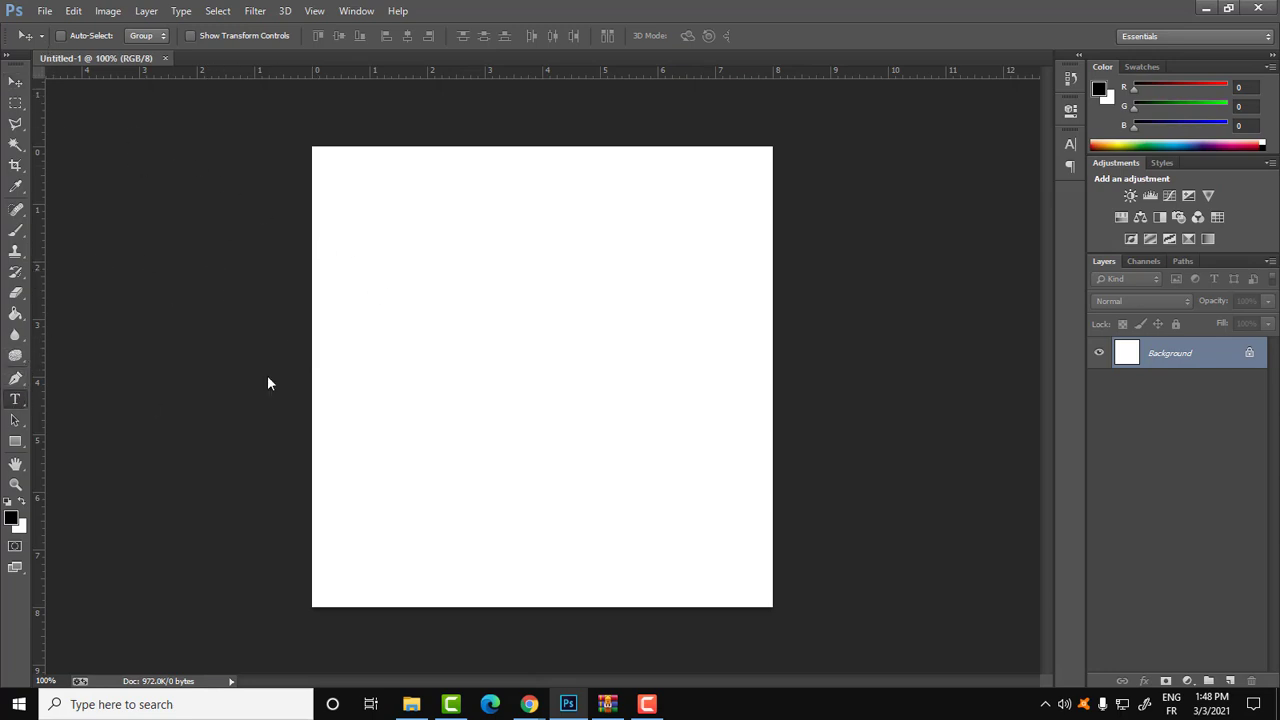
{"action": "left_click", "coordinate": [400, 322]}
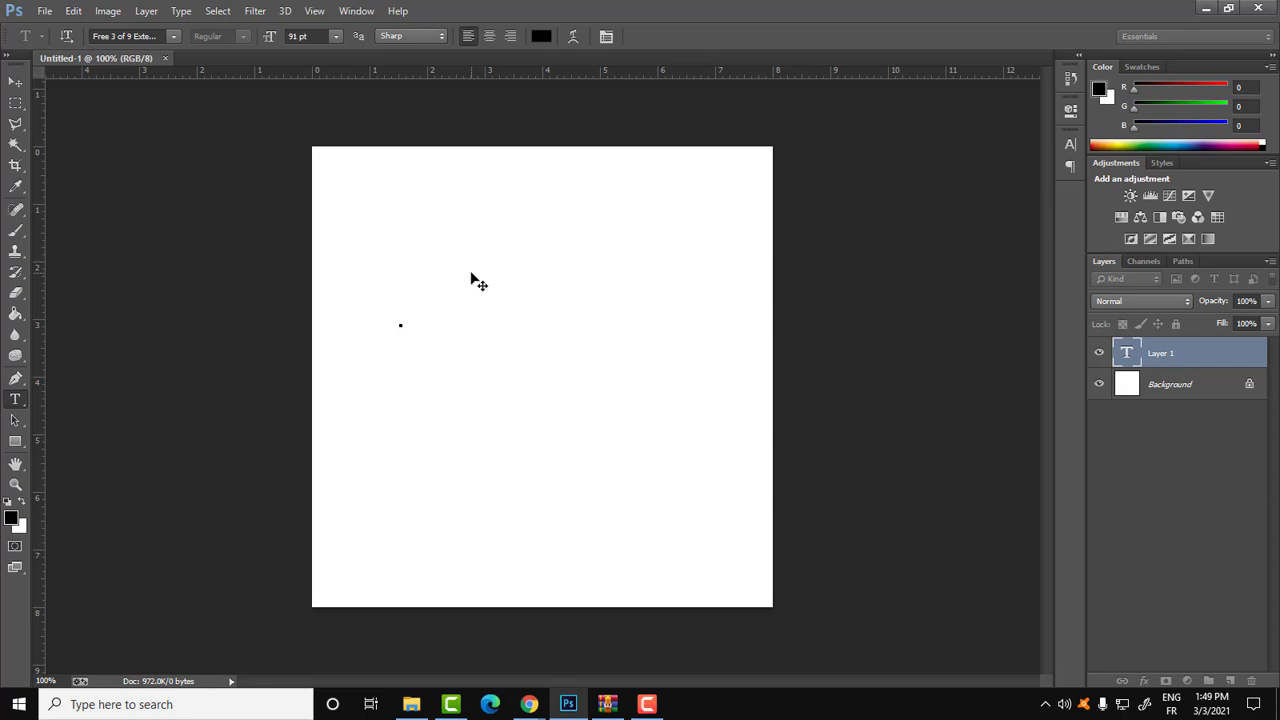
{"action": "type", "text": "*1234567*"}
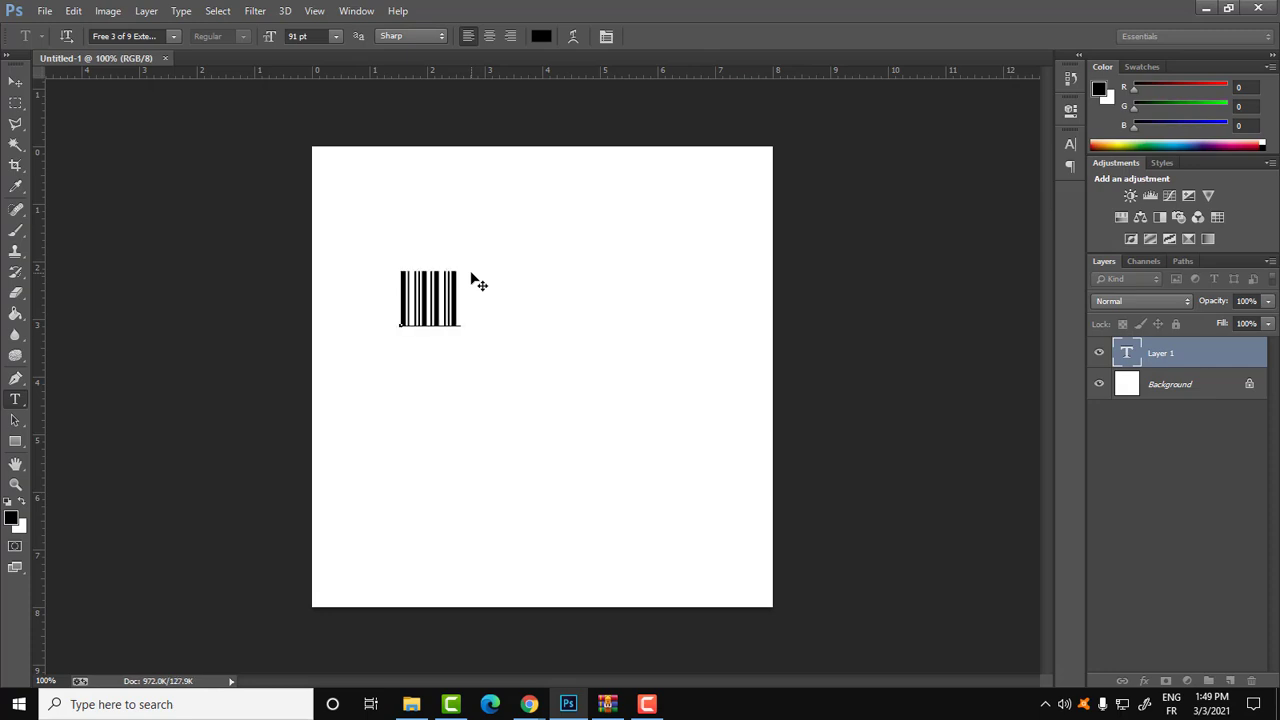
{"action": "type", "text": "89*"}
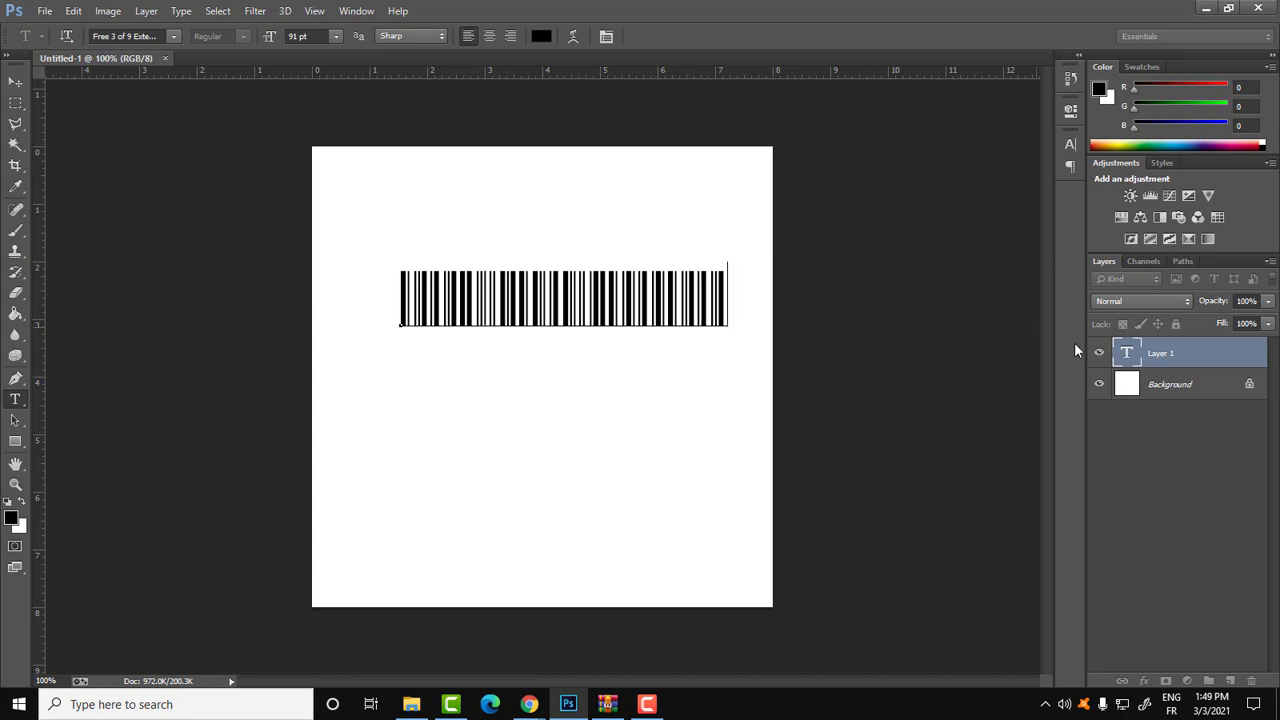
{"action": "left_click", "coordinate": [1141, 356]}
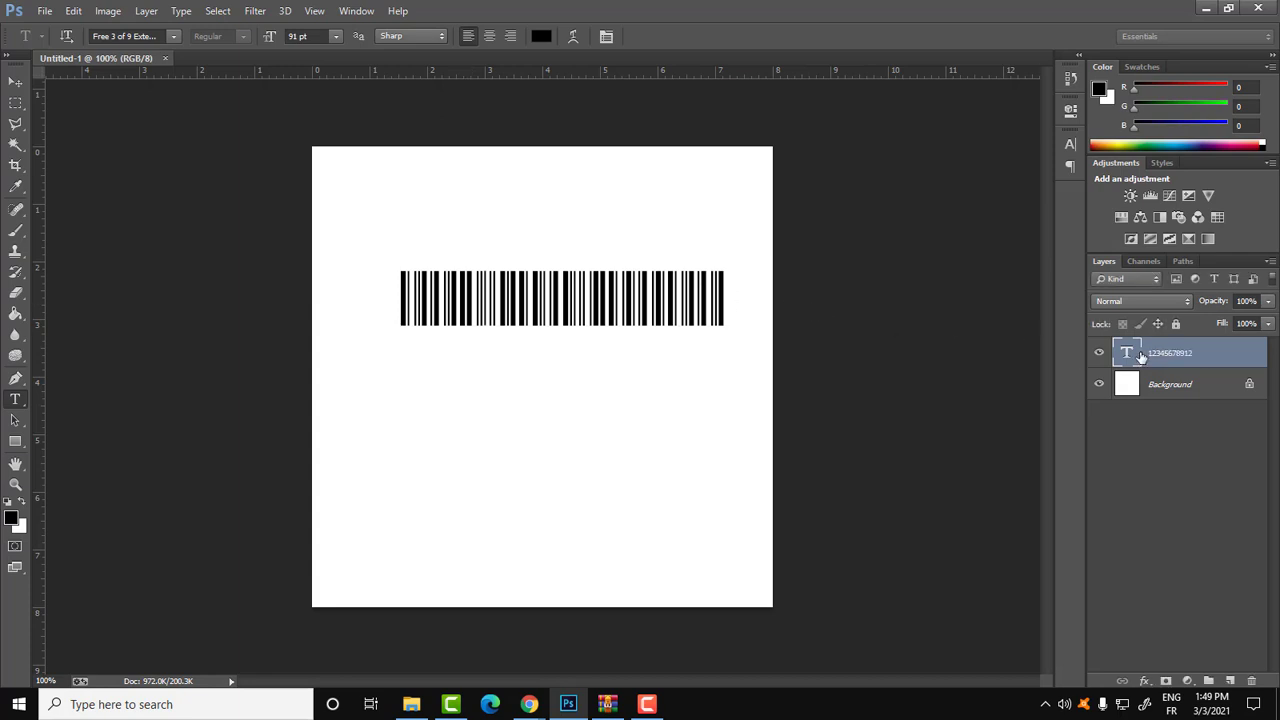
{"action": "double_click", "coordinate": [1141, 356]}
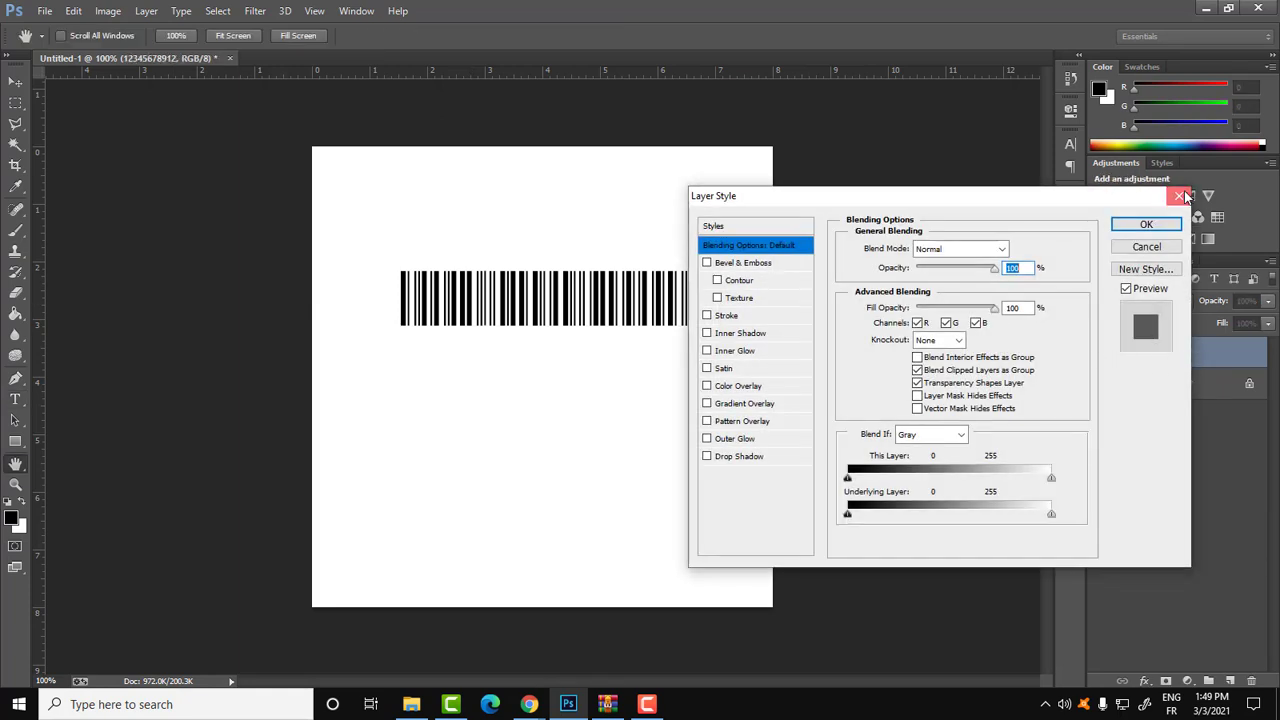
{"action": "left_click", "coordinate": [1181, 196]}
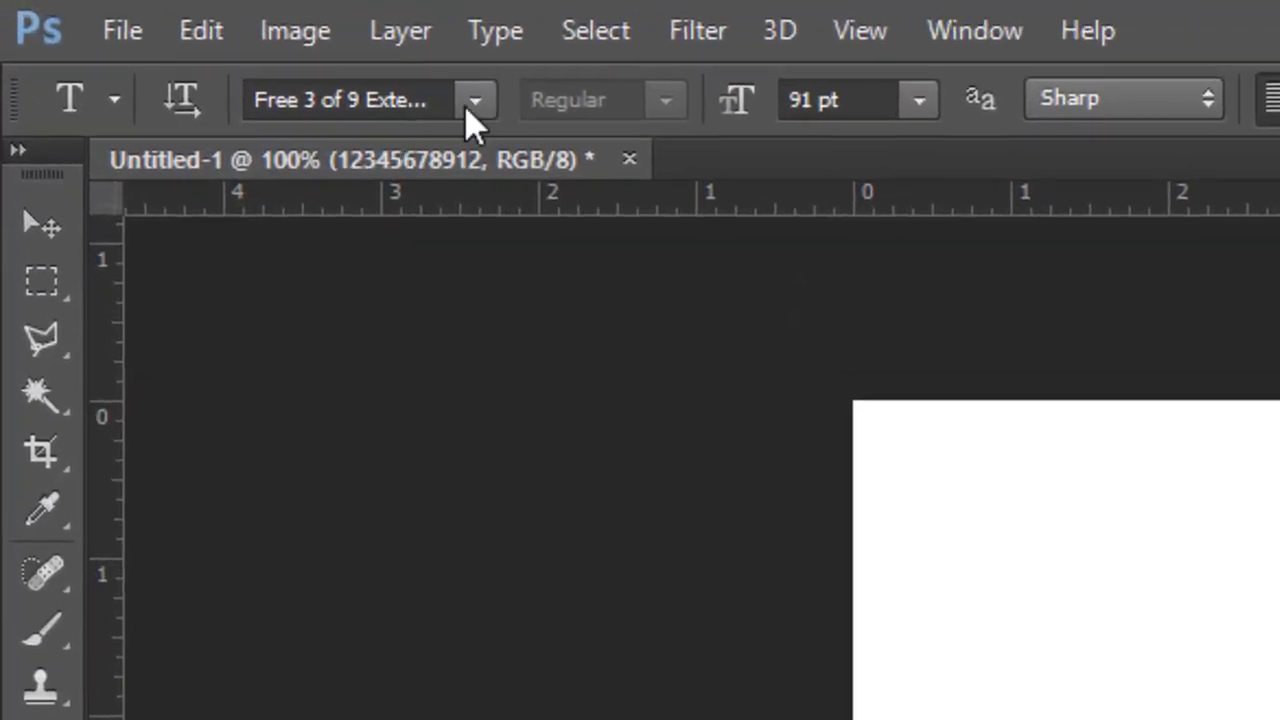
{"action": "left_click", "coordinate": [472, 104]}
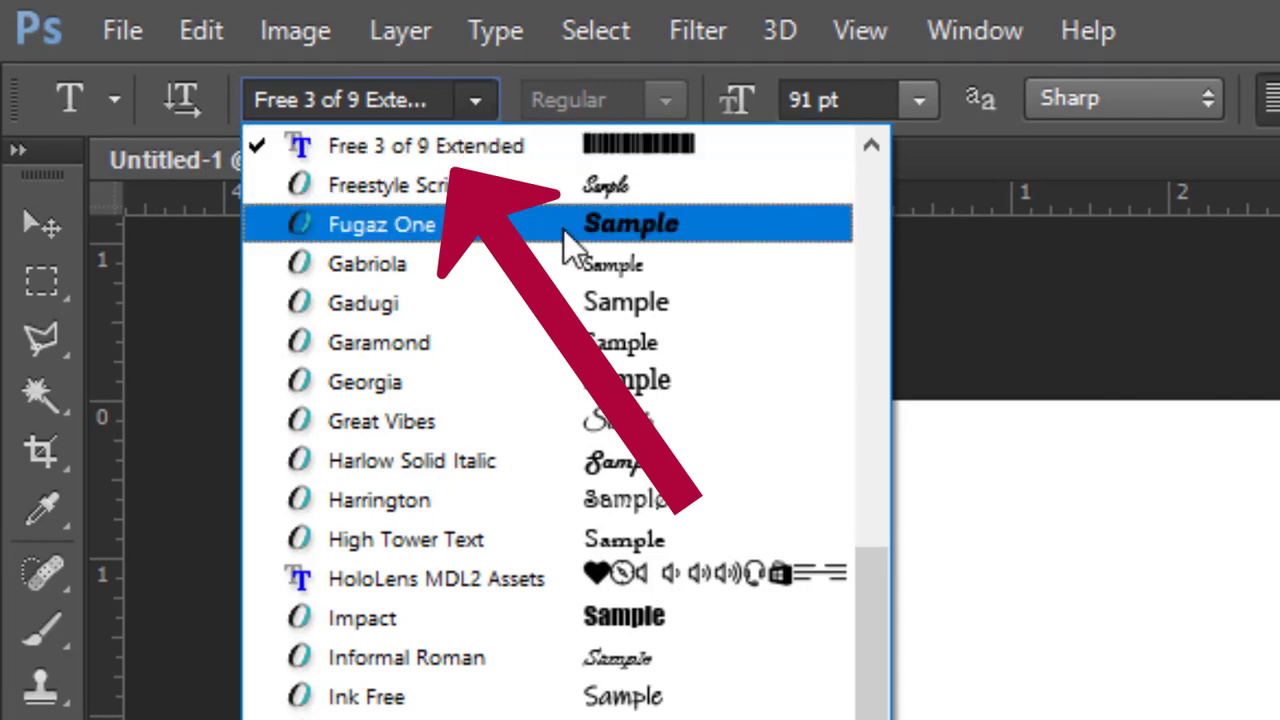
{"action": "scroll", "coordinate": [563, 228], "scroll_direction": "up", "scroll_amount": 1}
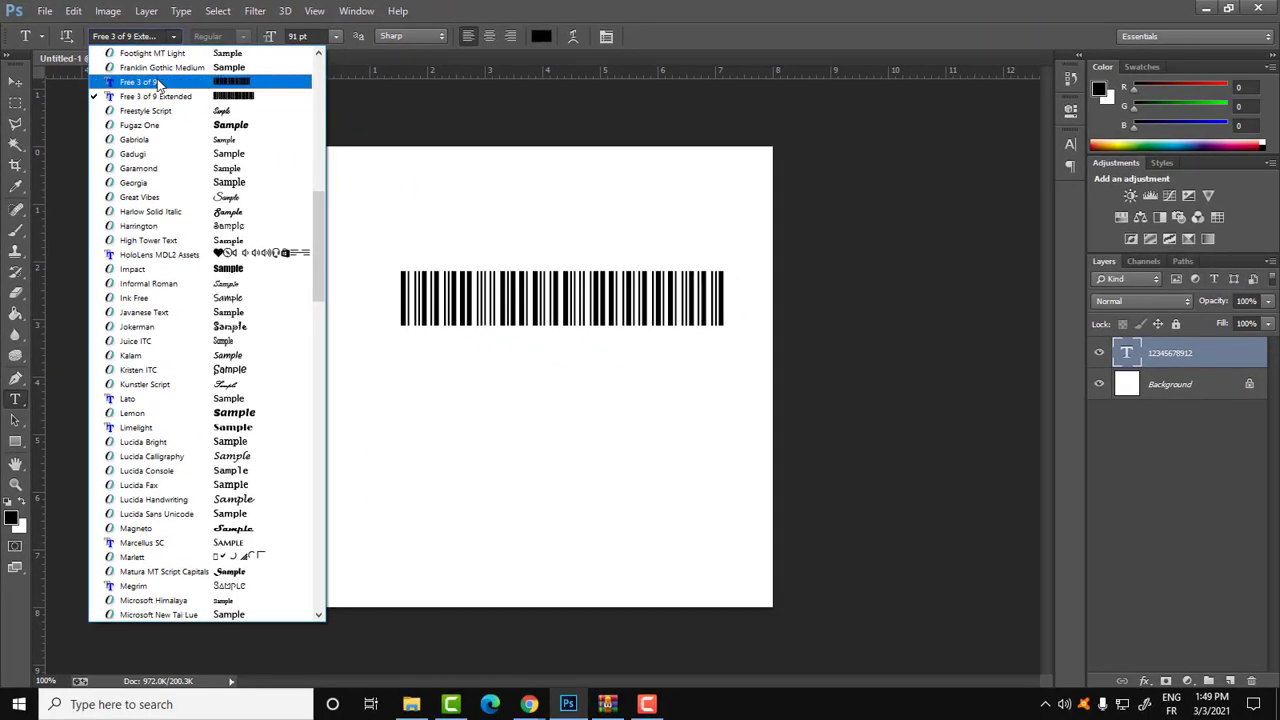
{"action": "left_click", "coordinate": [156, 81]}
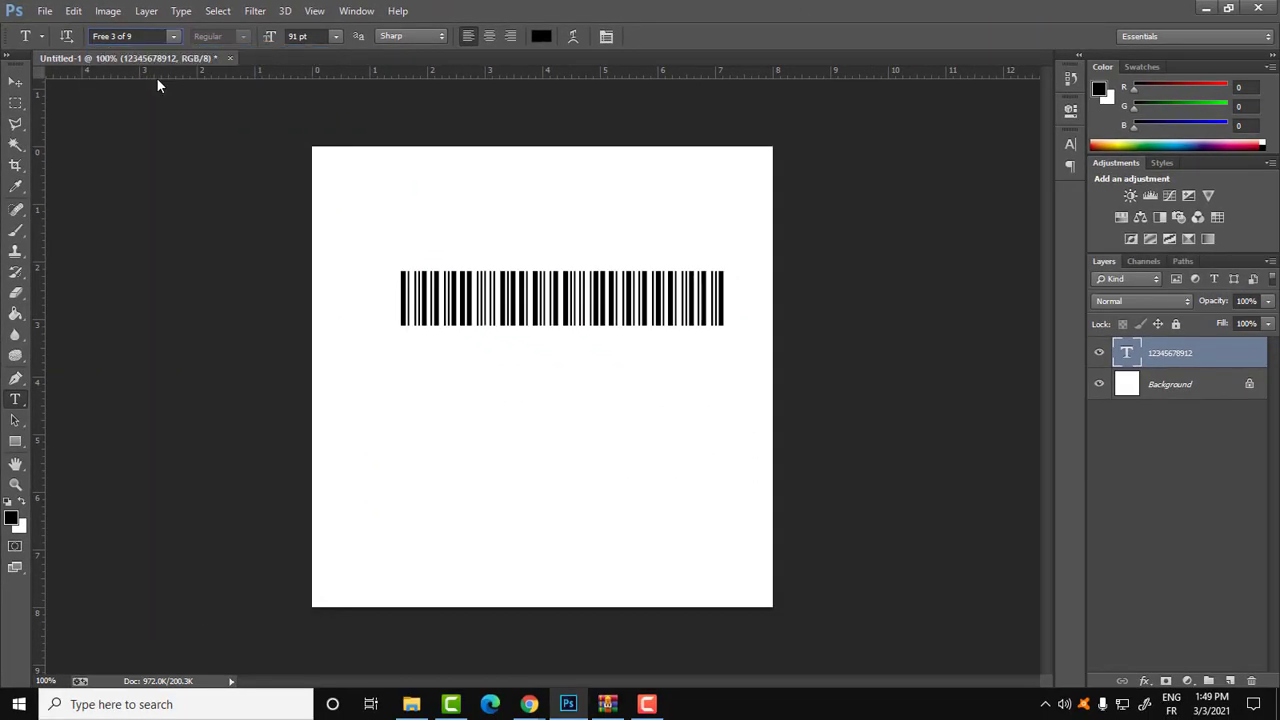
Select all of the barcode layer's text and set its font to Fugaz One to show the plain digits.
{"action": "double_click", "coordinate": [1127, 352]}
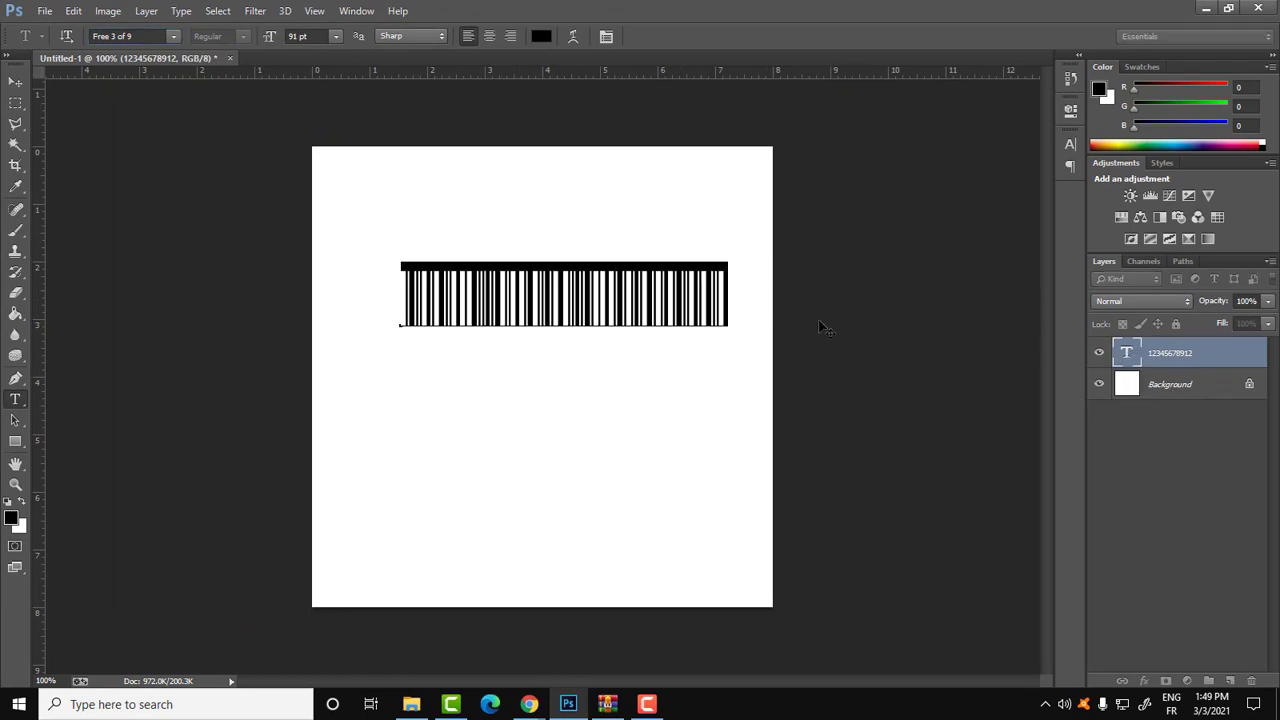
{"action": "left_click", "coordinate": [172, 38]}
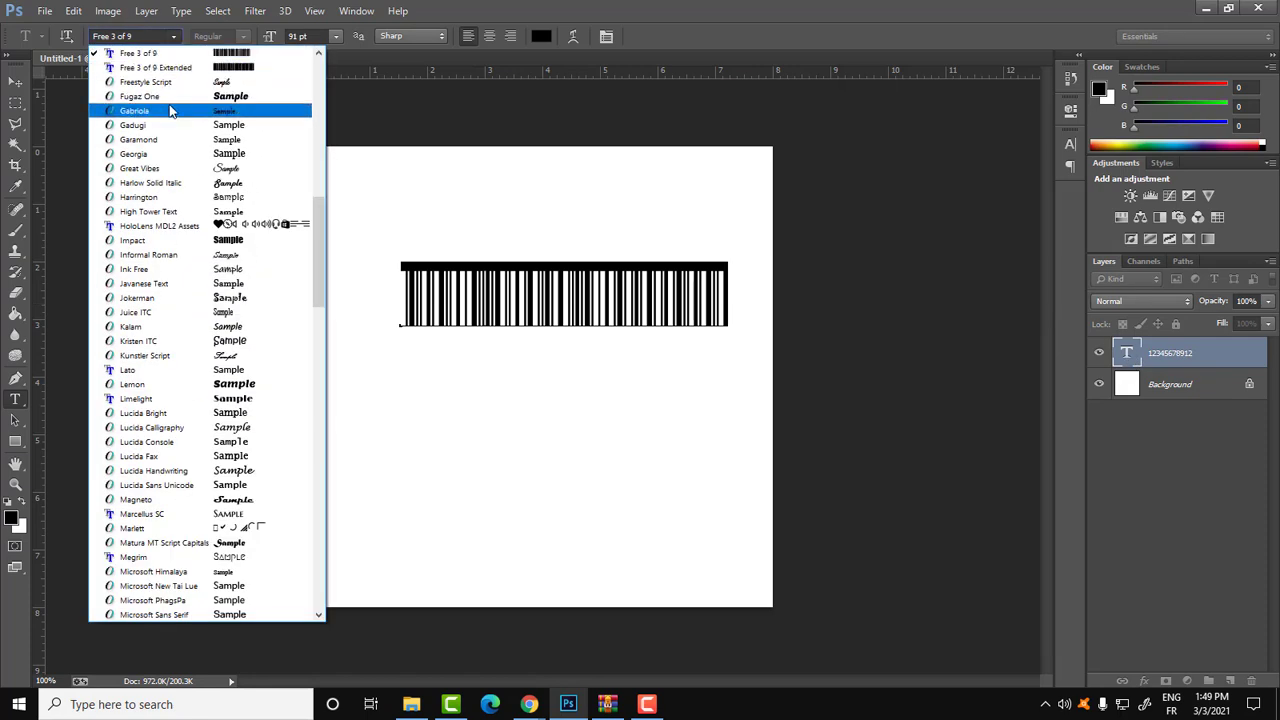
{"action": "left_click", "coordinate": [171, 97]}
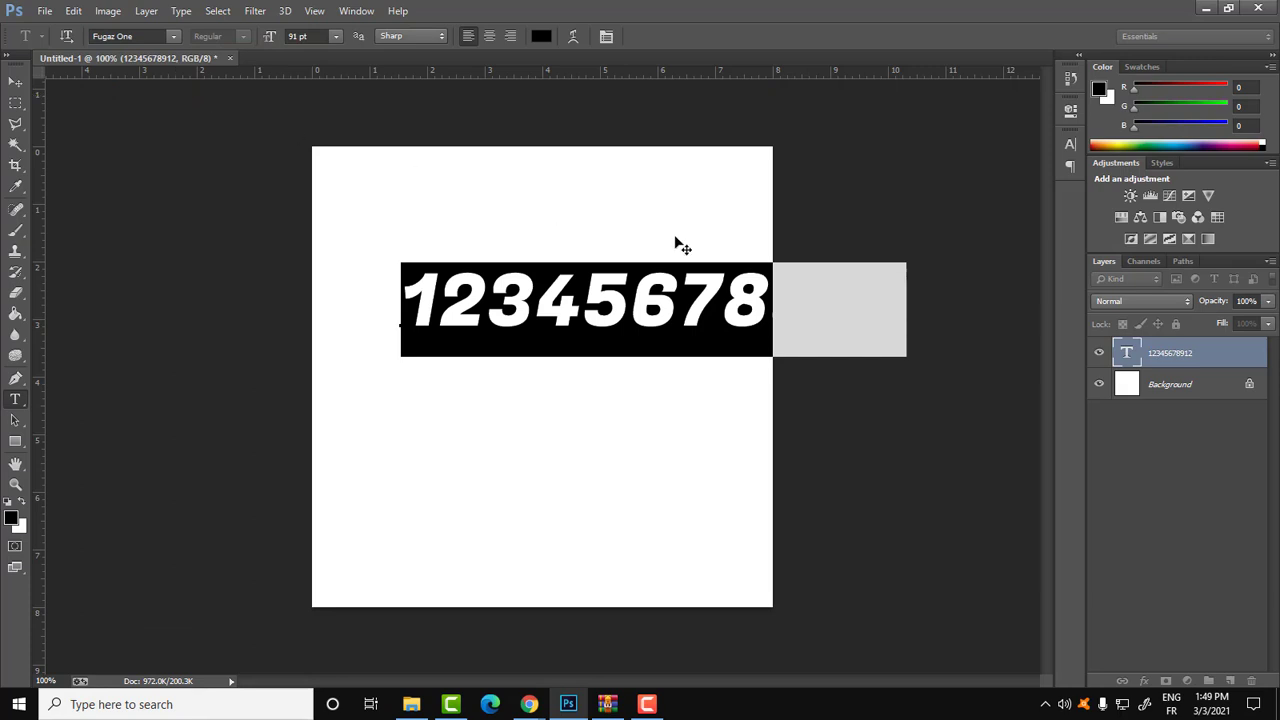
{"action": "left_click", "coordinate": [1138, 364]}
{"action": "left_click", "coordinate": [15, 81]}
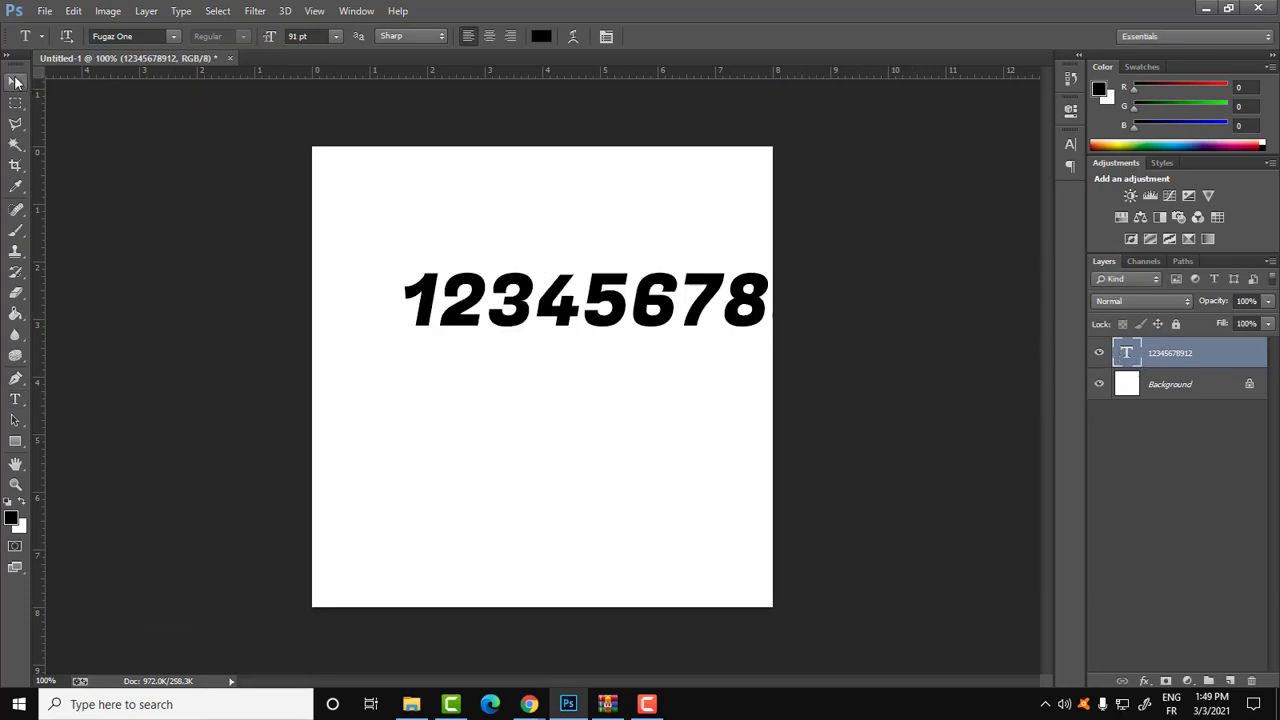
{"action": "left_click_drag", "start_coordinate": [651, 323], "coordinate": [558, 298]}
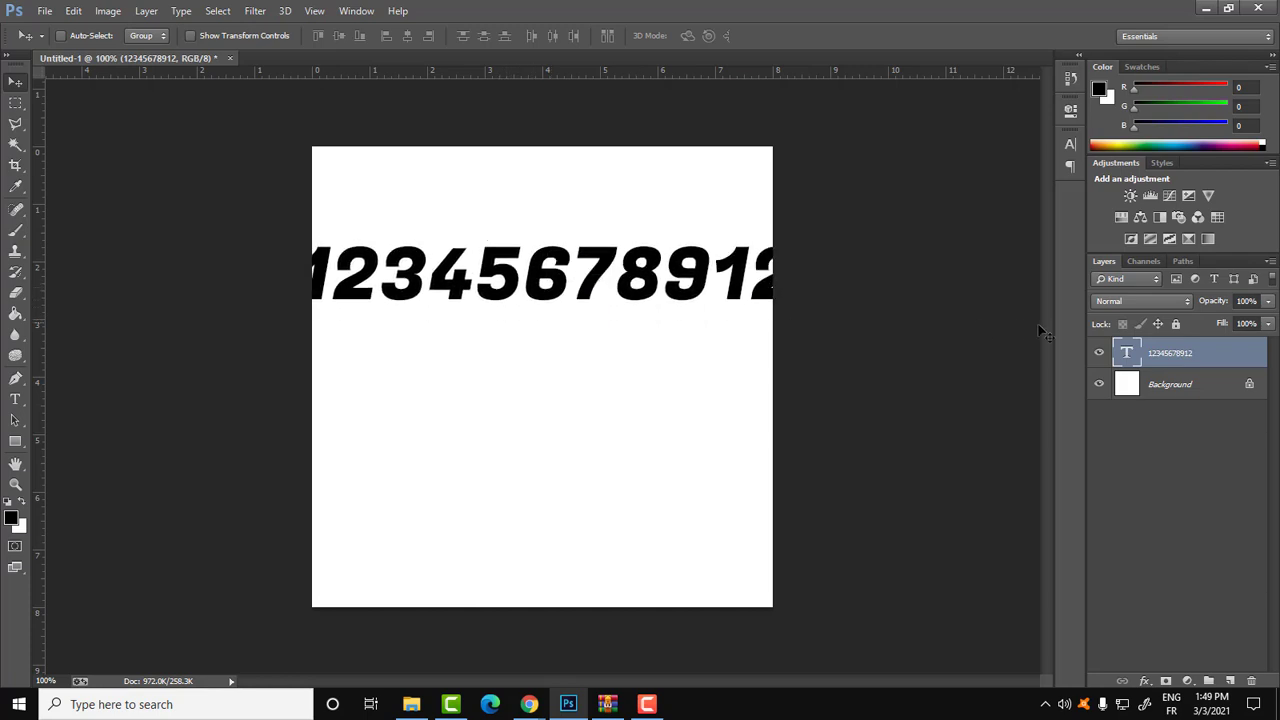
{"action": "double_click", "coordinate": [1126, 354]}
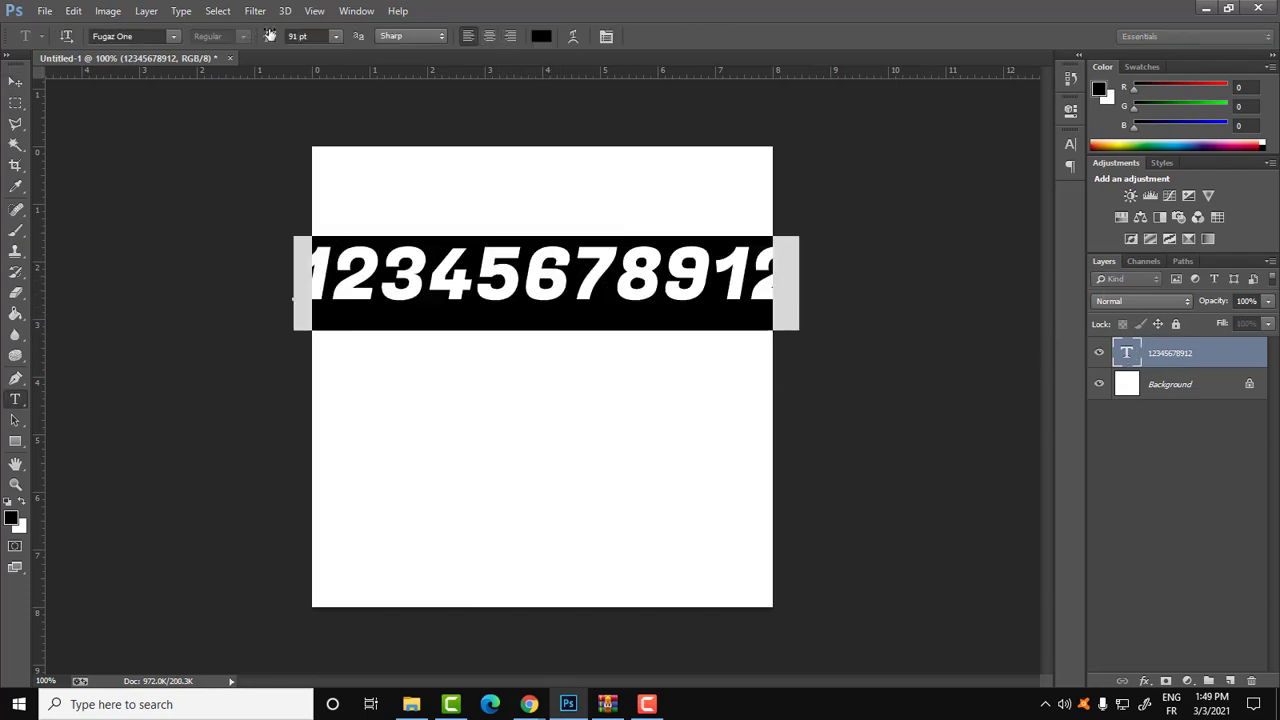
{"action": "left_click_drag", "start_coordinate": [270, 36], "coordinate": [254, 36]}
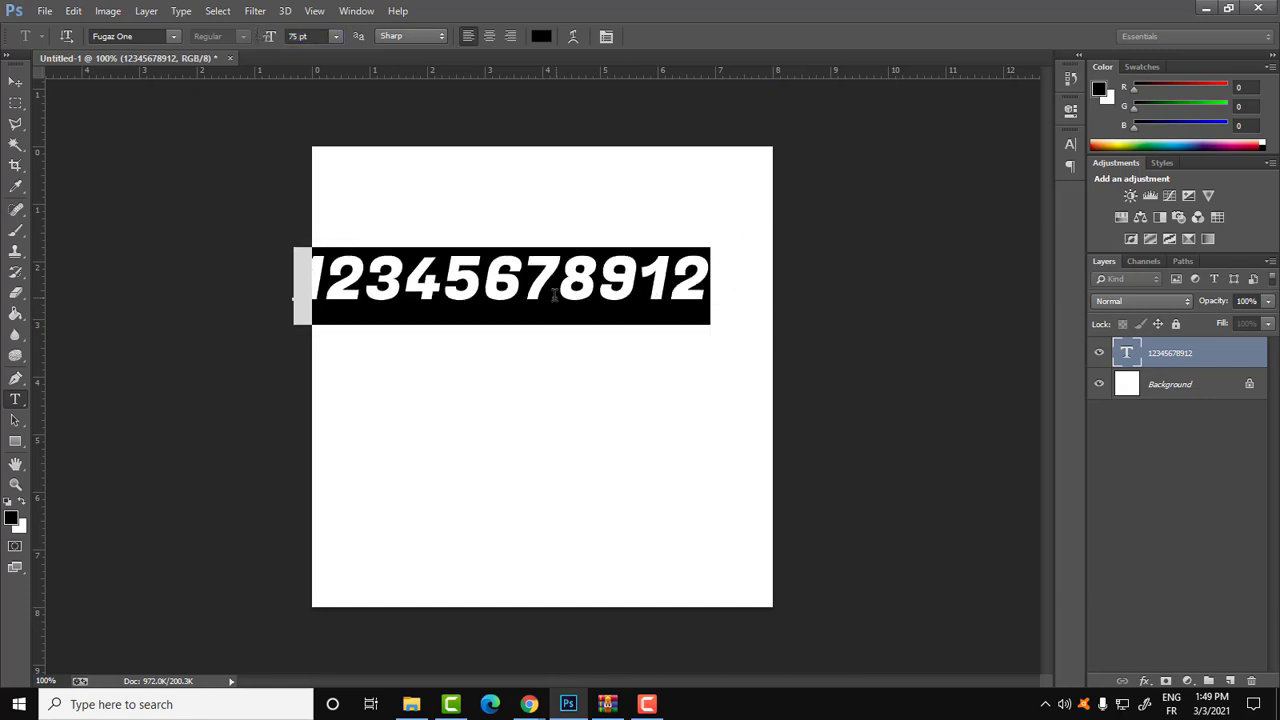
{"action": "left_click", "coordinate": [15, 81]}
{"action": "left_click_drag", "start_coordinate": [430, 290], "coordinate": [462, 205]}
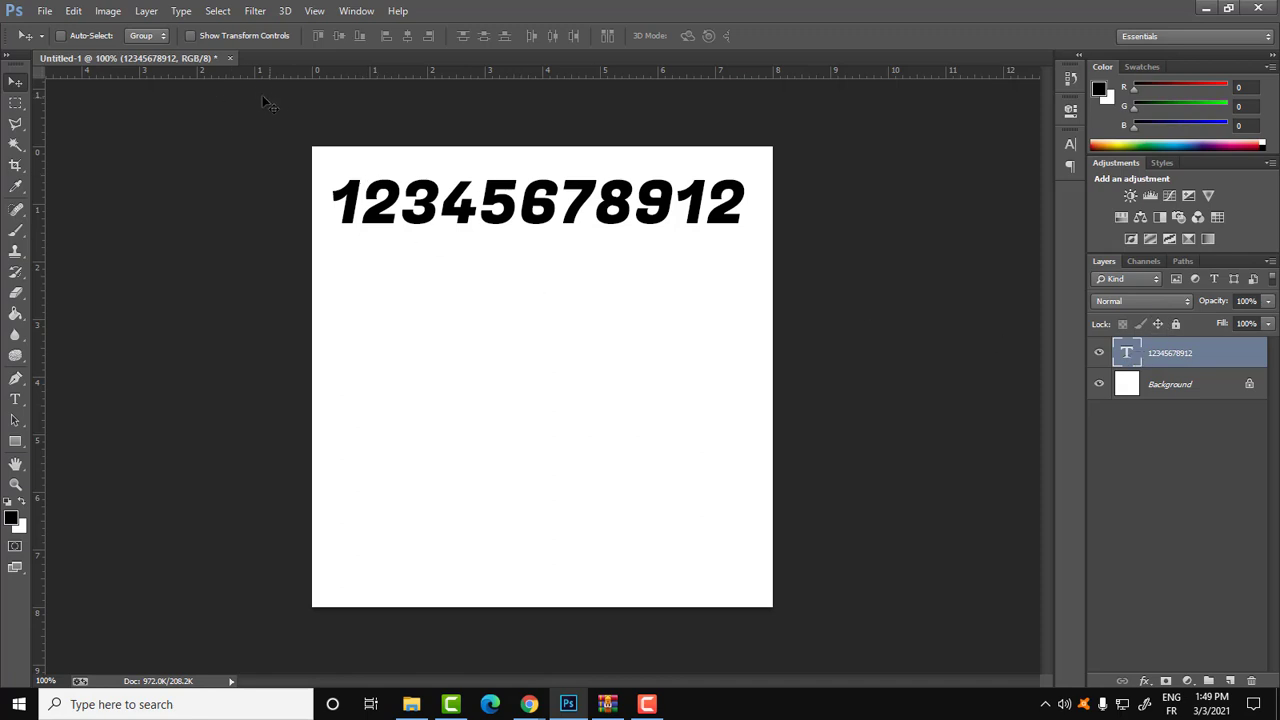
{"action": "double_click", "coordinate": [1135, 366]}
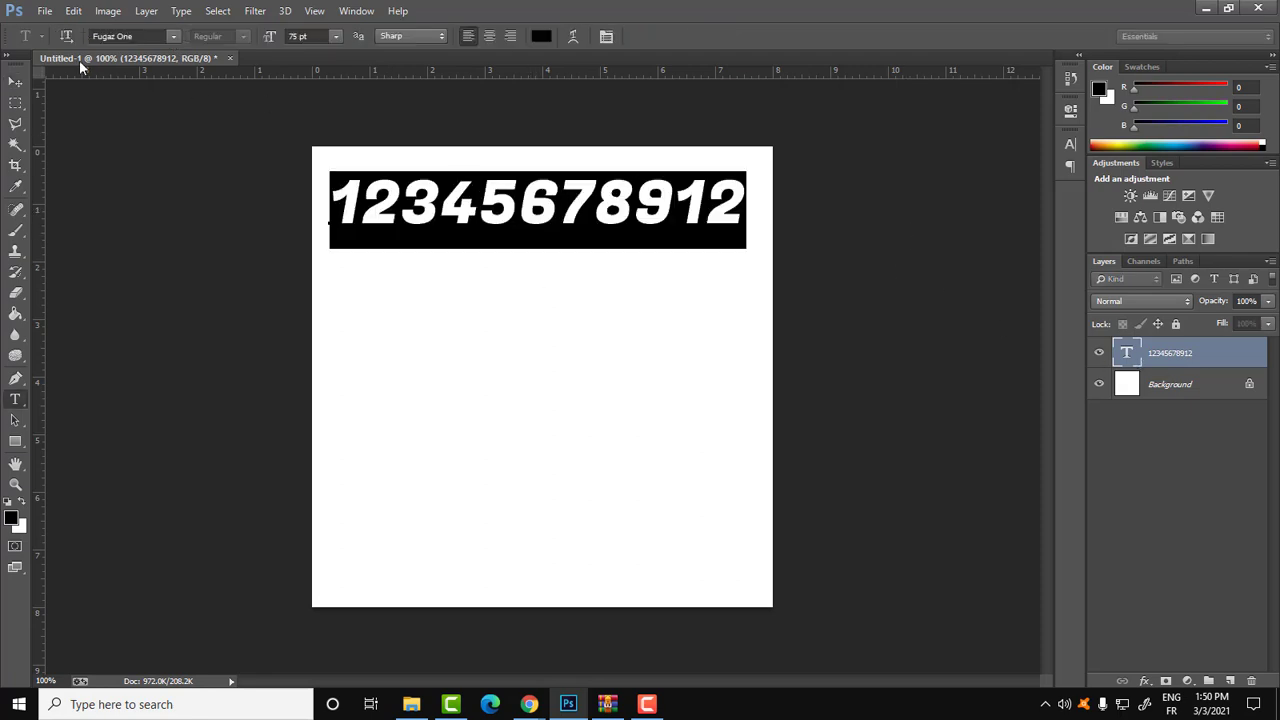
{"action": "left_click", "coordinate": [173, 36]}
{"action": "scroll", "coordinate": [180, 110], "scroll_direction": "up", "scroll_amount": 3}
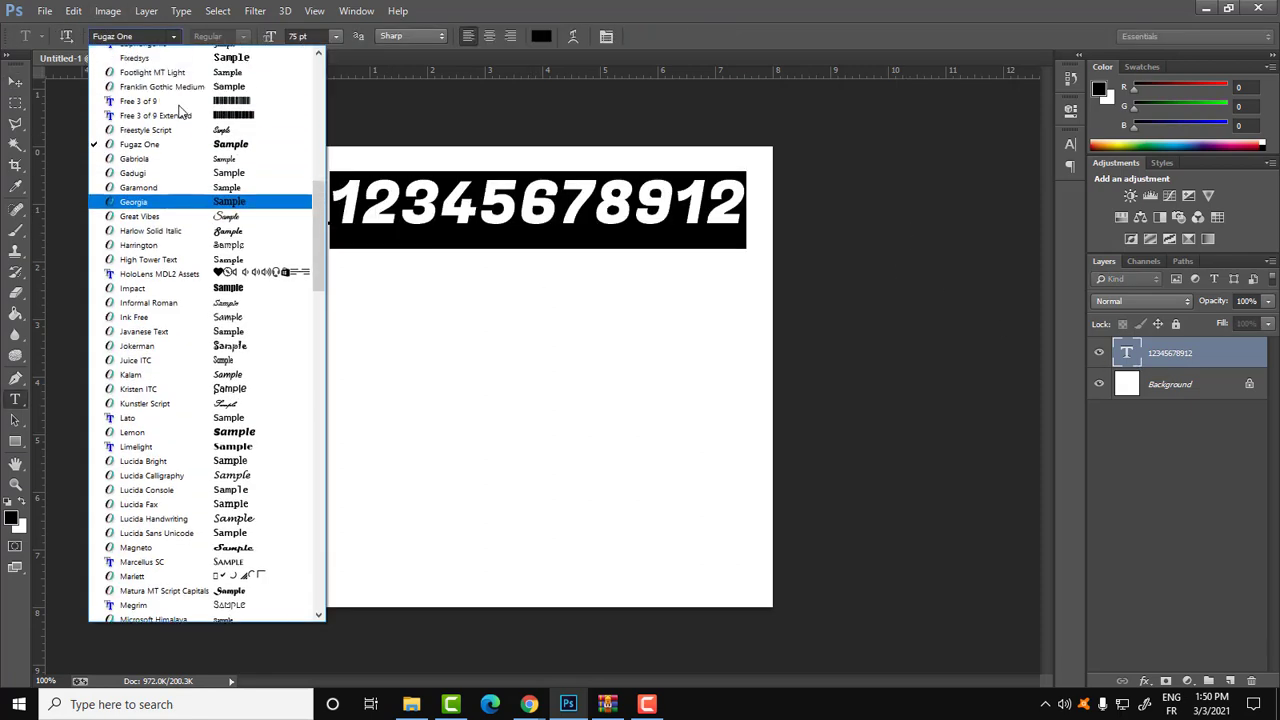
{"action": "scroll", "coordinate": [180, 110], "scroll_direction": "up", "scroll_amount": 1}
{"action": "left_click", "coordinate": [206, 137]}
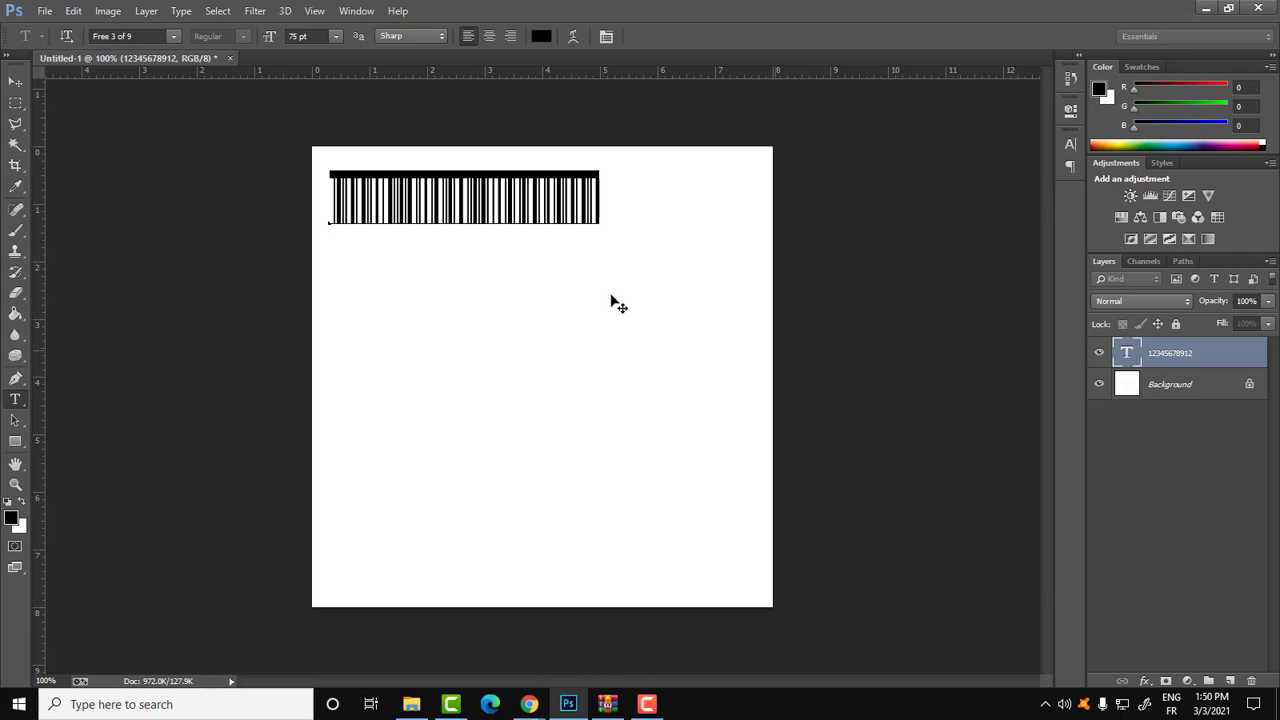
{"action": "left_click", "coordinate": [1164, 460]}
{"action": "left_click", "coordinate": [1164, 456]}
{"action": "key", "text": "v"}
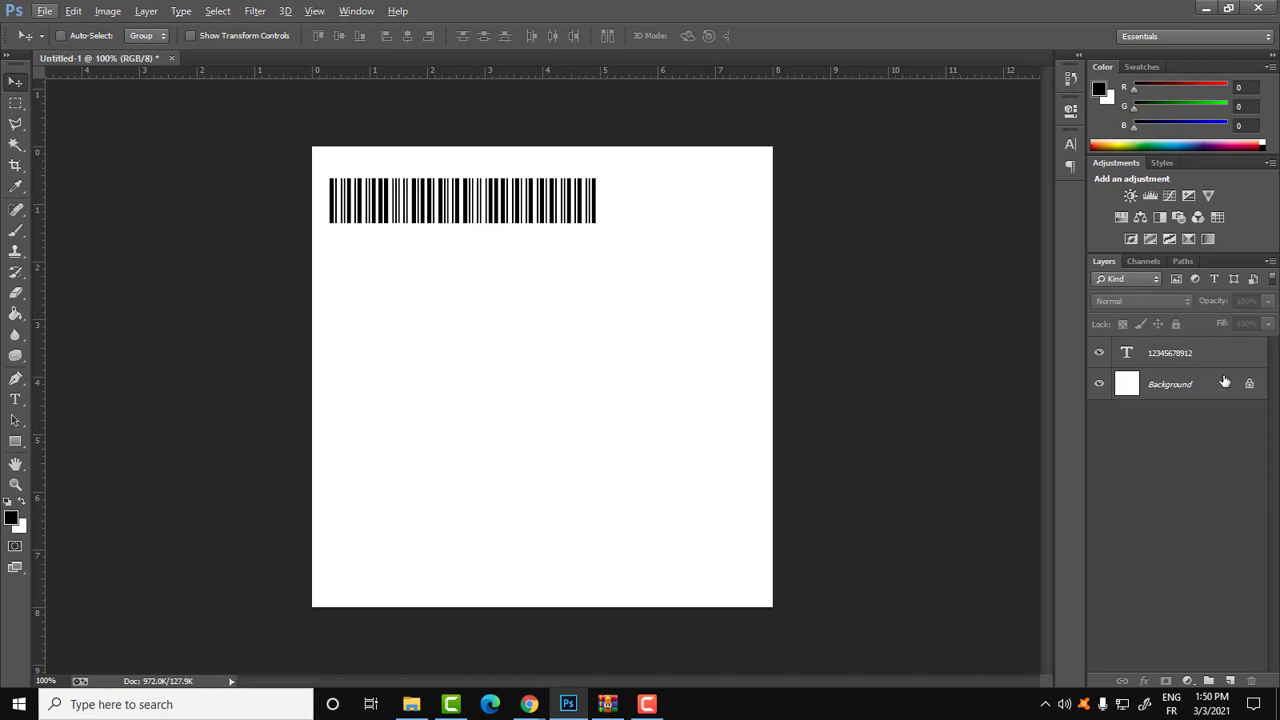
Duplicate the barcode text layer and place the copy directly below the original barcode.
{"action": "left_click", "coordinate": [1205, 352]}
{"action": "key", "text": "alt"}
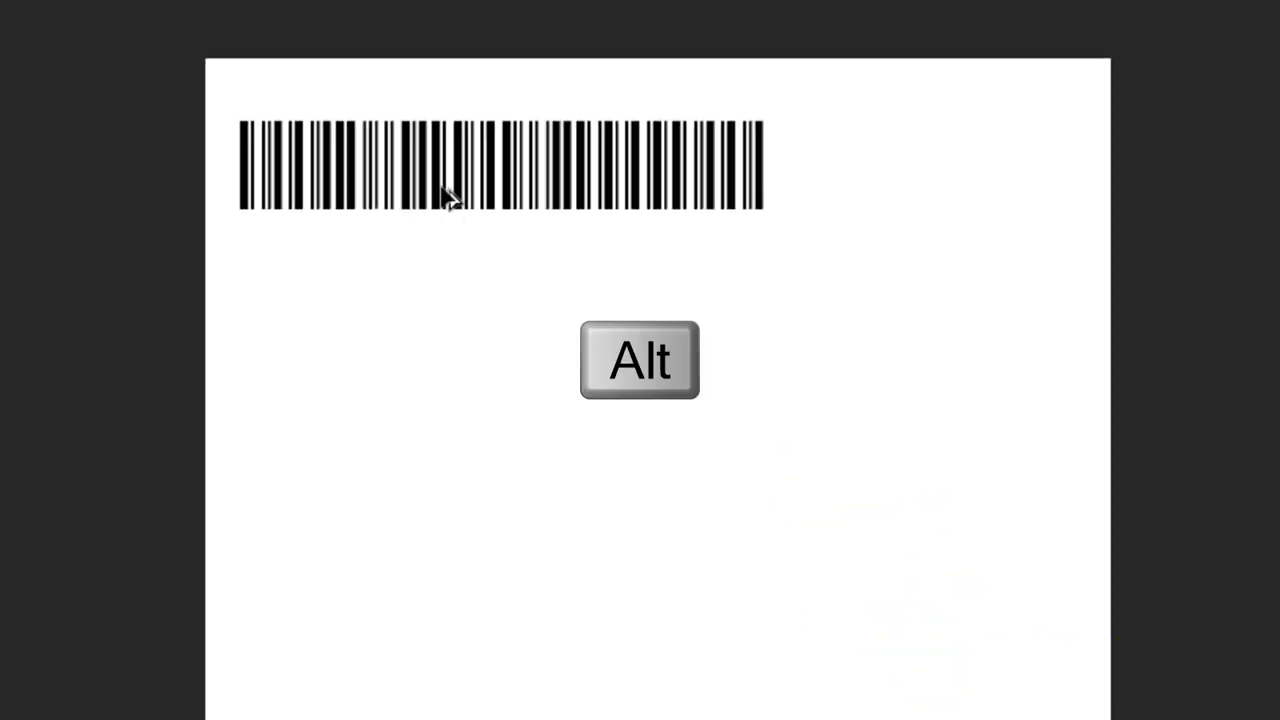
{"action": "left_click_drag", "start_coordinate": [449, 206], "coordinate": [437, 346]}
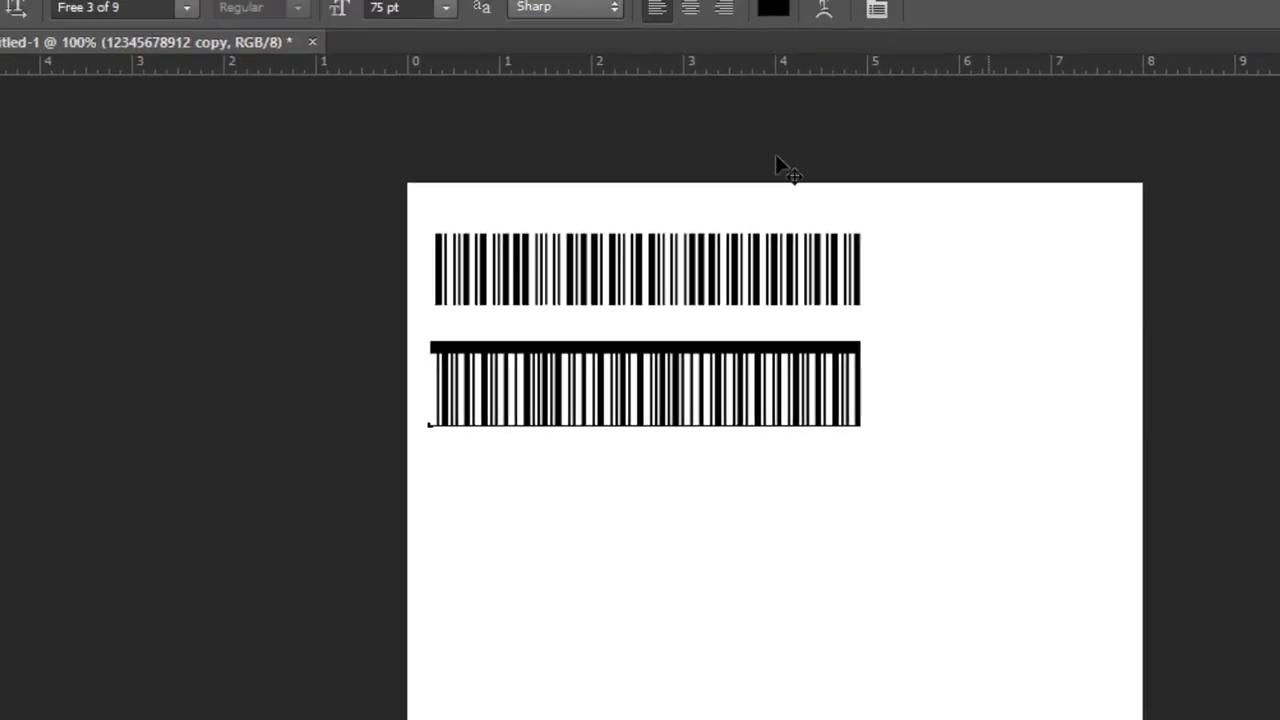
Set the font of the duplicated barcode text to Arial.
{"action": "left_click", "coordinate": [186, 8]}
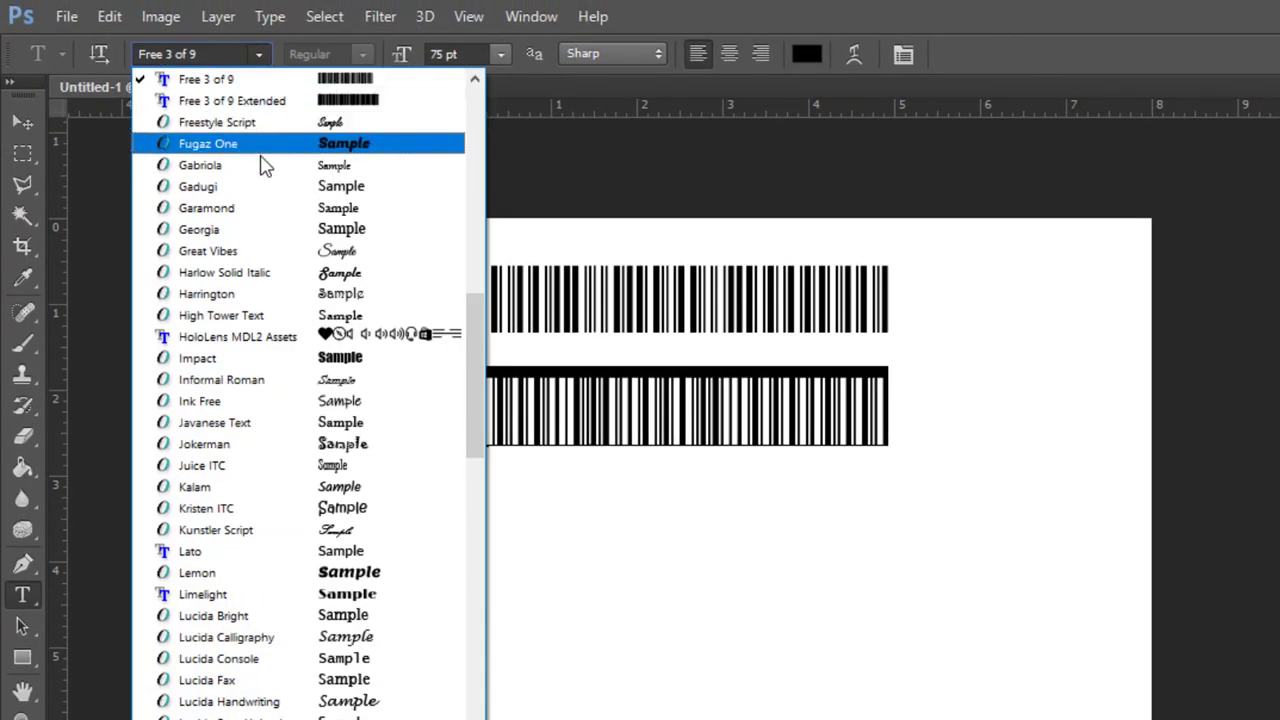
{"action": "scroll", "coordinate": [266, 183], "scroll_direction": "up", "scroll_amount": 2}
{"action": "scroll", "coordinate": [268, 185], "scroll_direction": "up", "scroll_amount": 1}
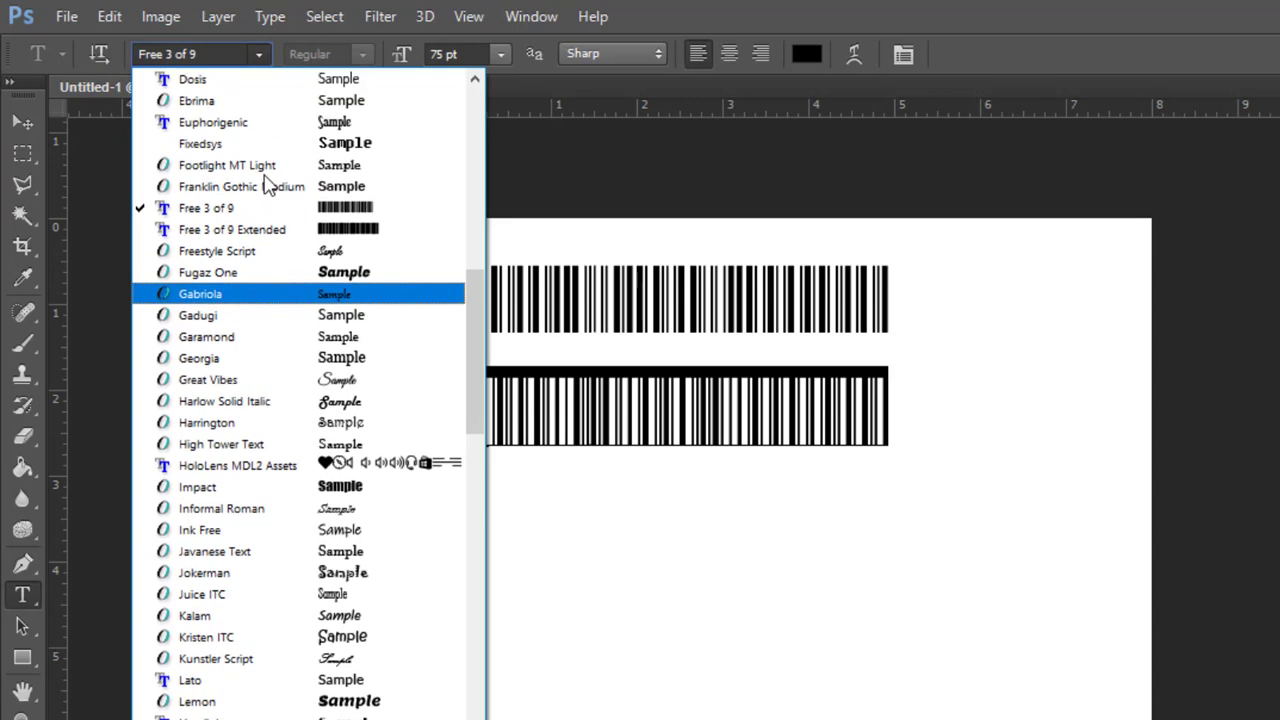
{"action": "left_click", "coordinate": [214, 47]}
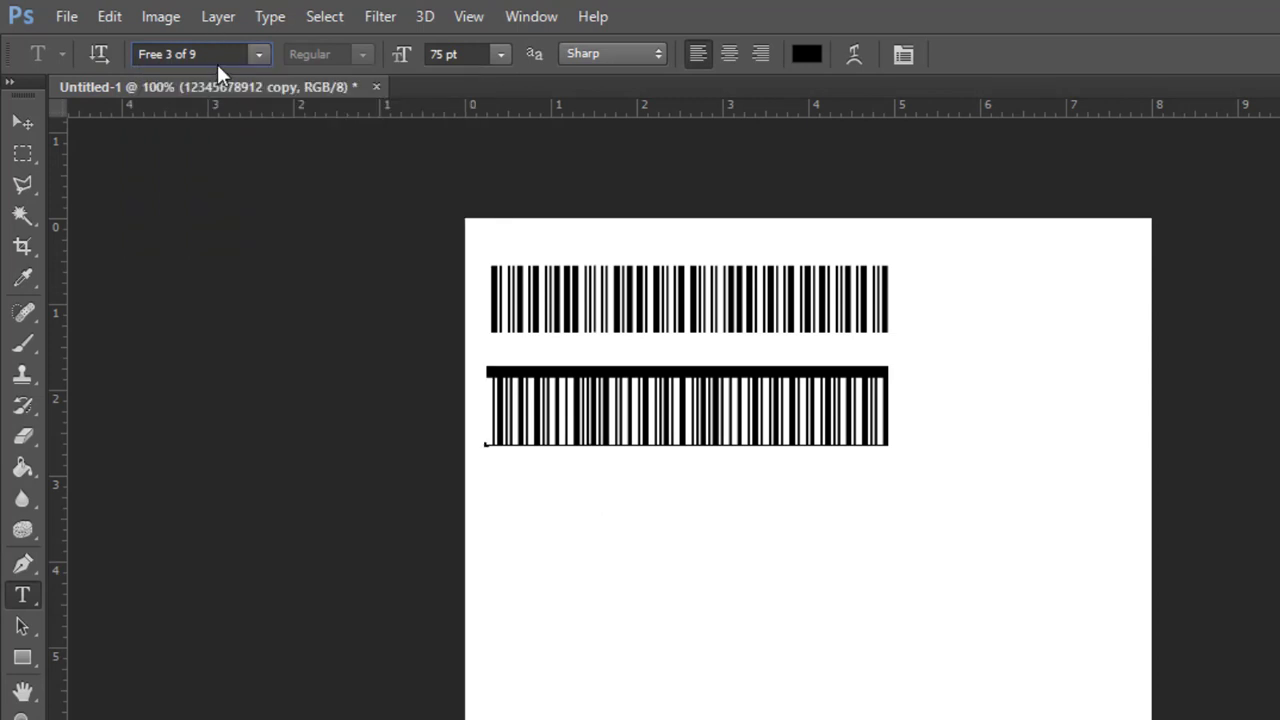
{"action": "left_click", "coordinate": [217, 60]}
{"action": "type", "text": "Arial"}
{"action": "key", "text": "Return"}
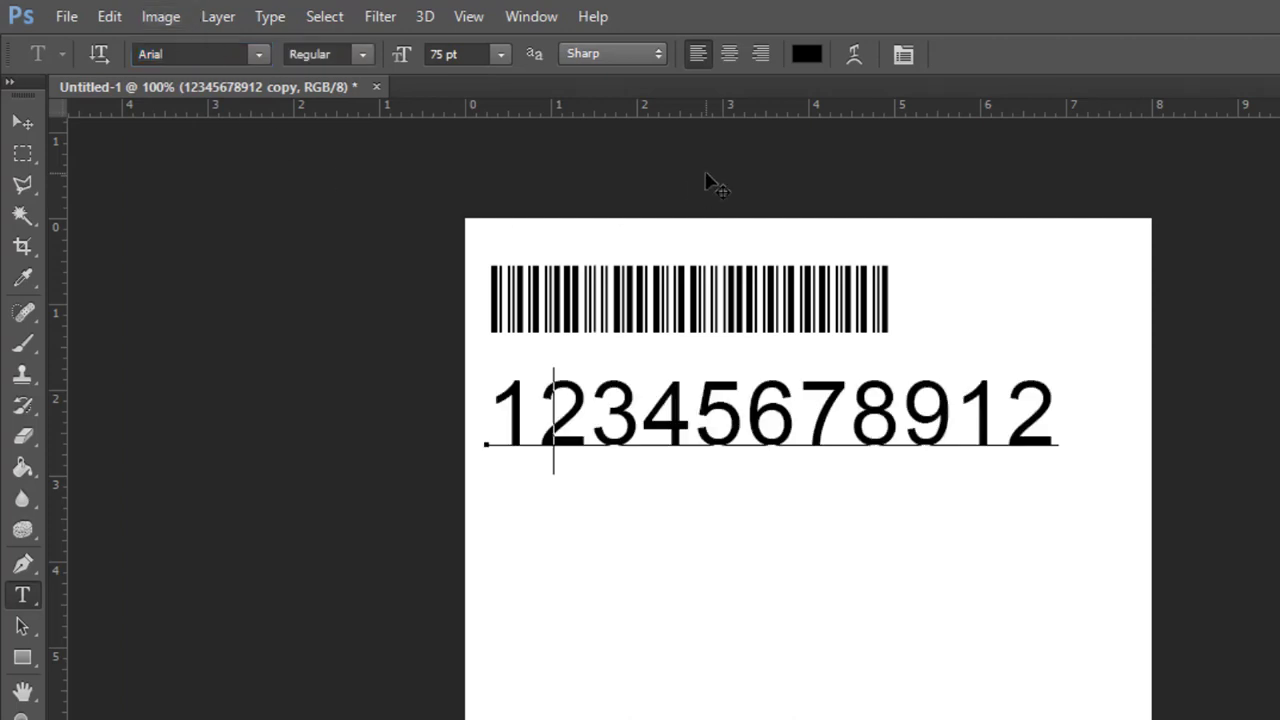
Replace the digits in the duplicated text layer with NAME OF PRODUCT.
{"action": "type", "text": "NAME"}
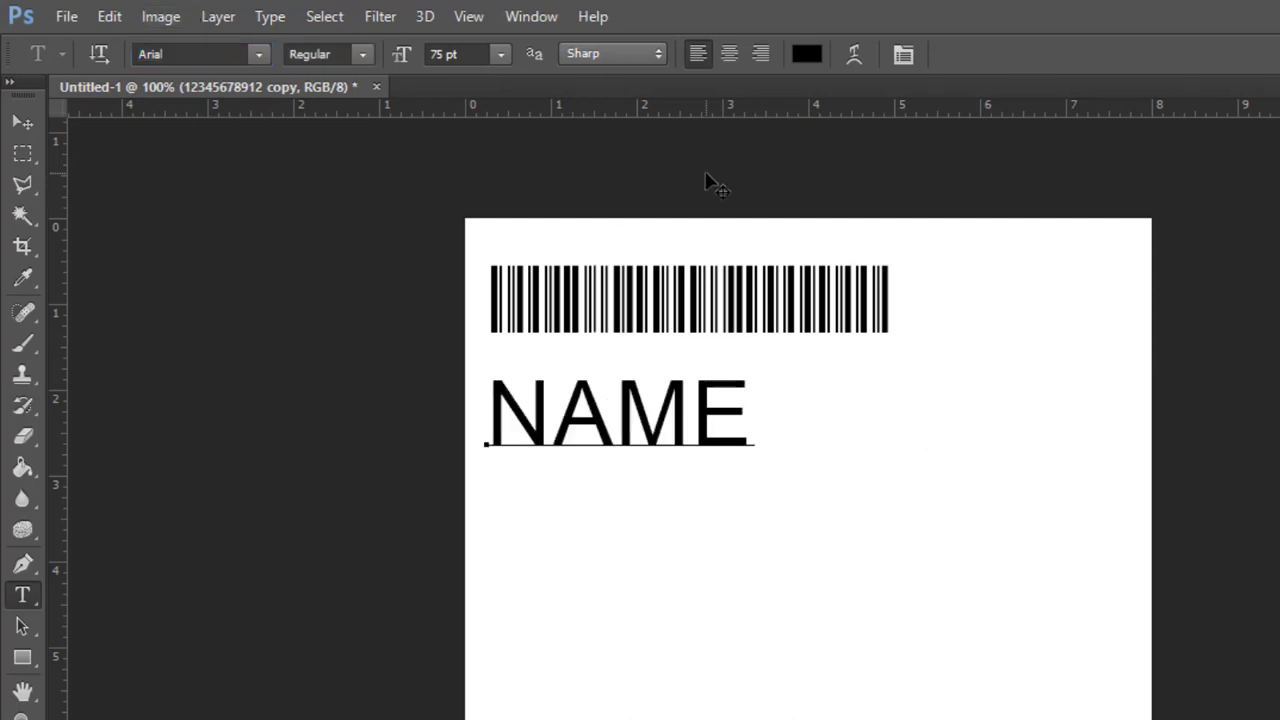
{"action": "type", "text": " OF "}
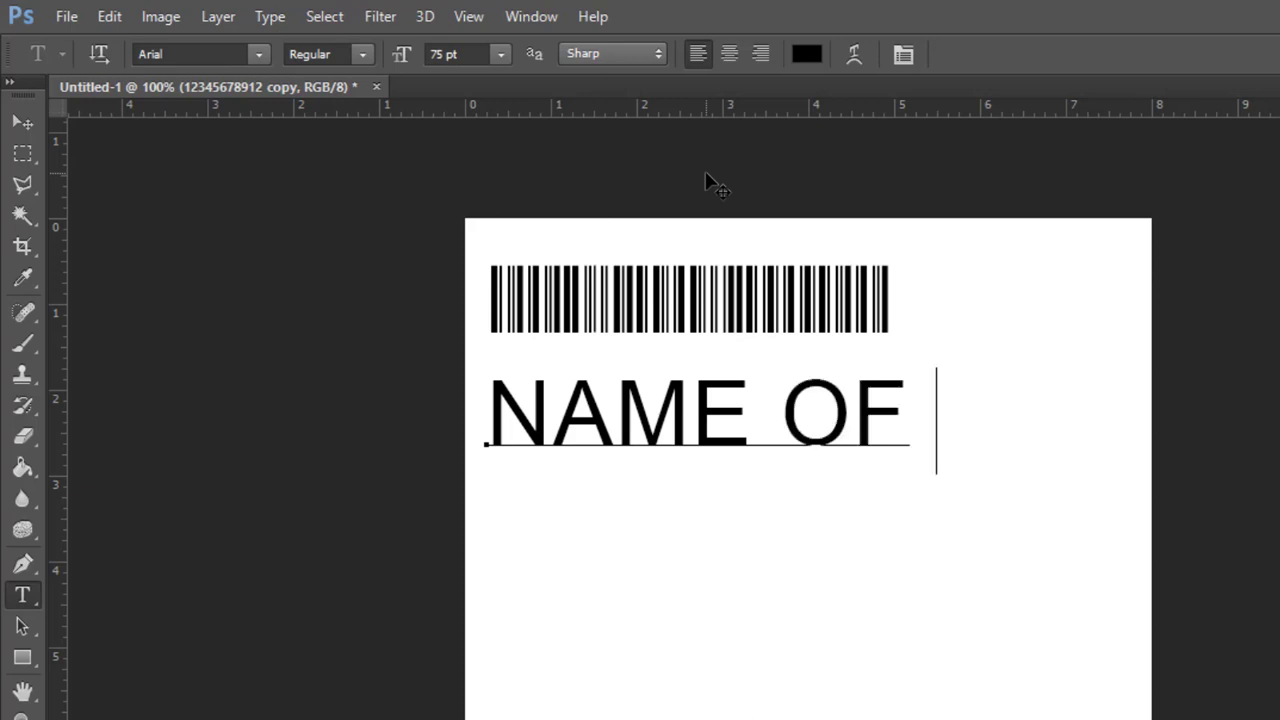
{"action": "type", "text": "PRODUC"}
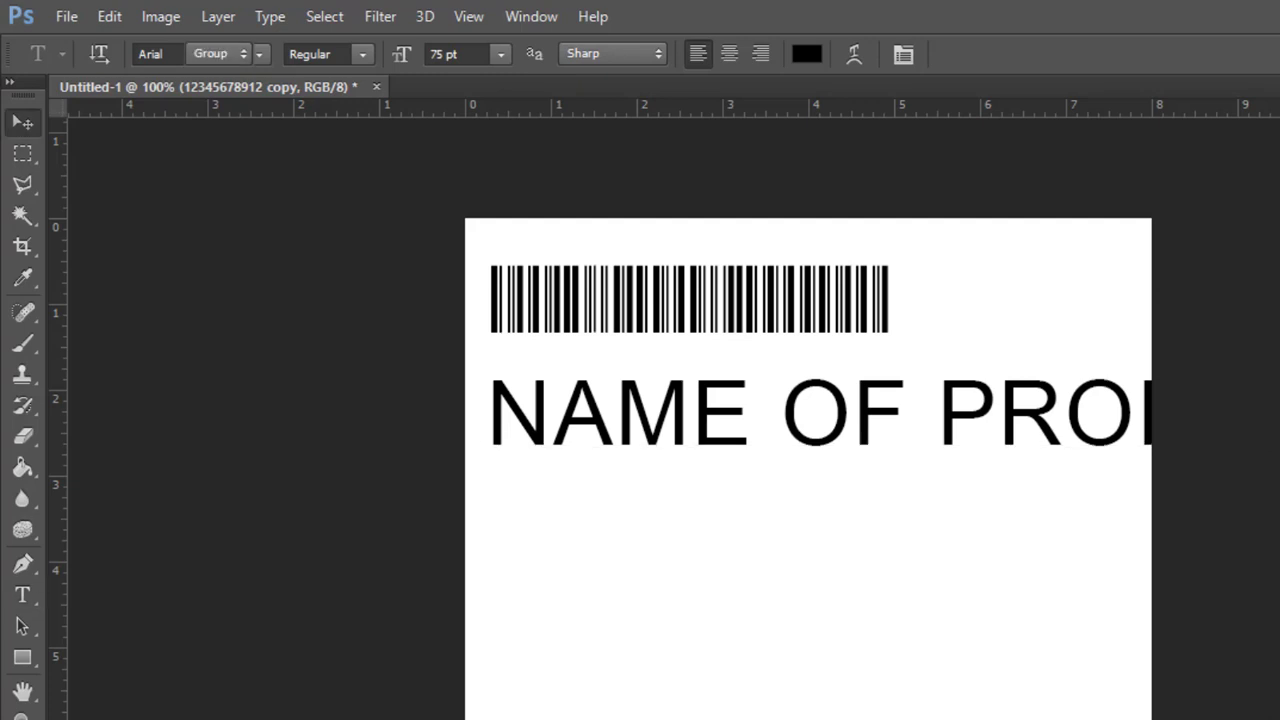
Set the size of the NAME OF PRODUCT text to 17 pt and commit the edit.
{"action": "key", "text": "ctrl+a"}
{"action": "left_click_drag", "start_coordinate": [407, 62], "coordinate": [341, 67]}
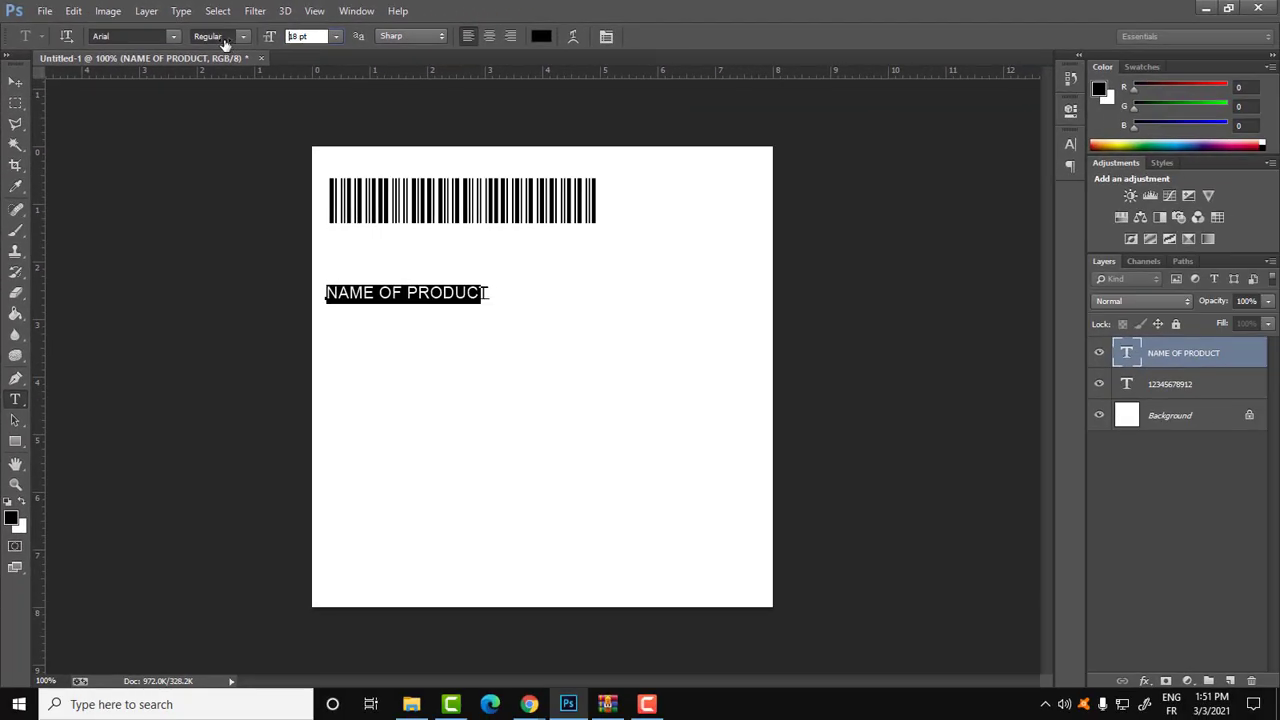
{"action": "type", "text": "17"}
{"action": "key", "text": "Return"}
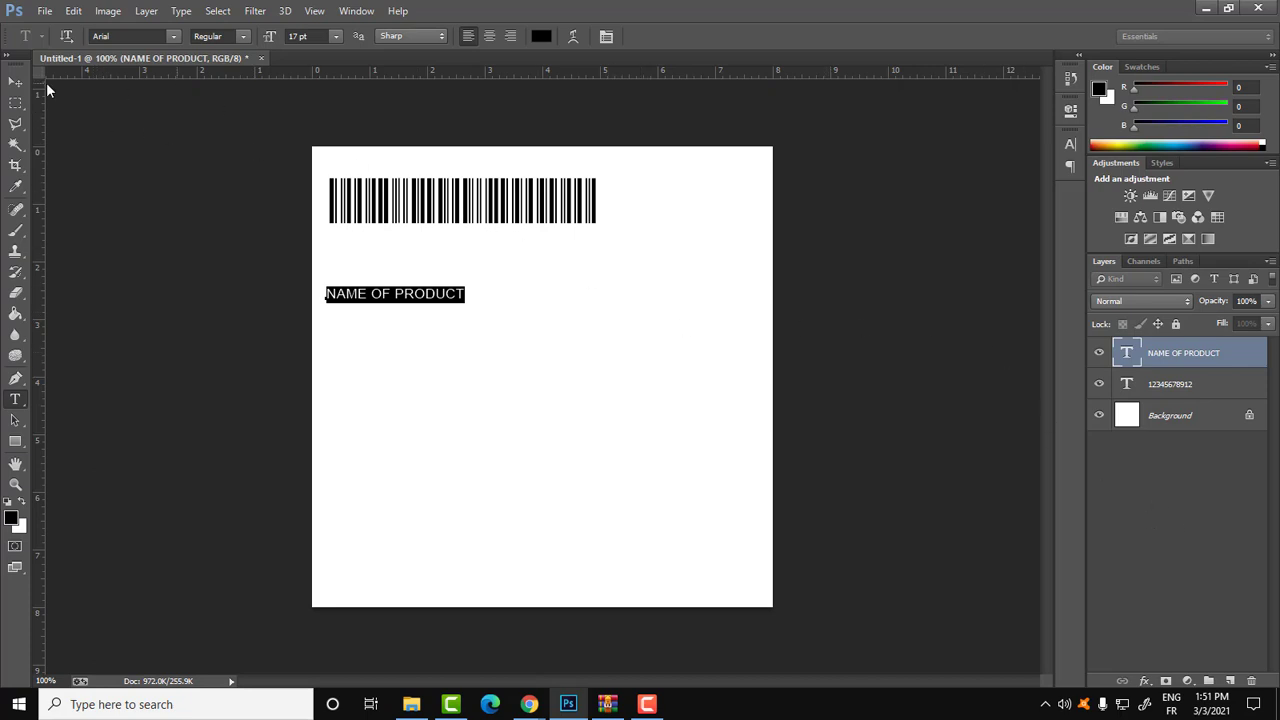
{"action": "key", "text": "ctrl+Return"}
Move the NAME OF PRODUCT text directly under the barcode's left half and place a duplicate of it to the right on the same line.
{"action": "key", "text": "v"}
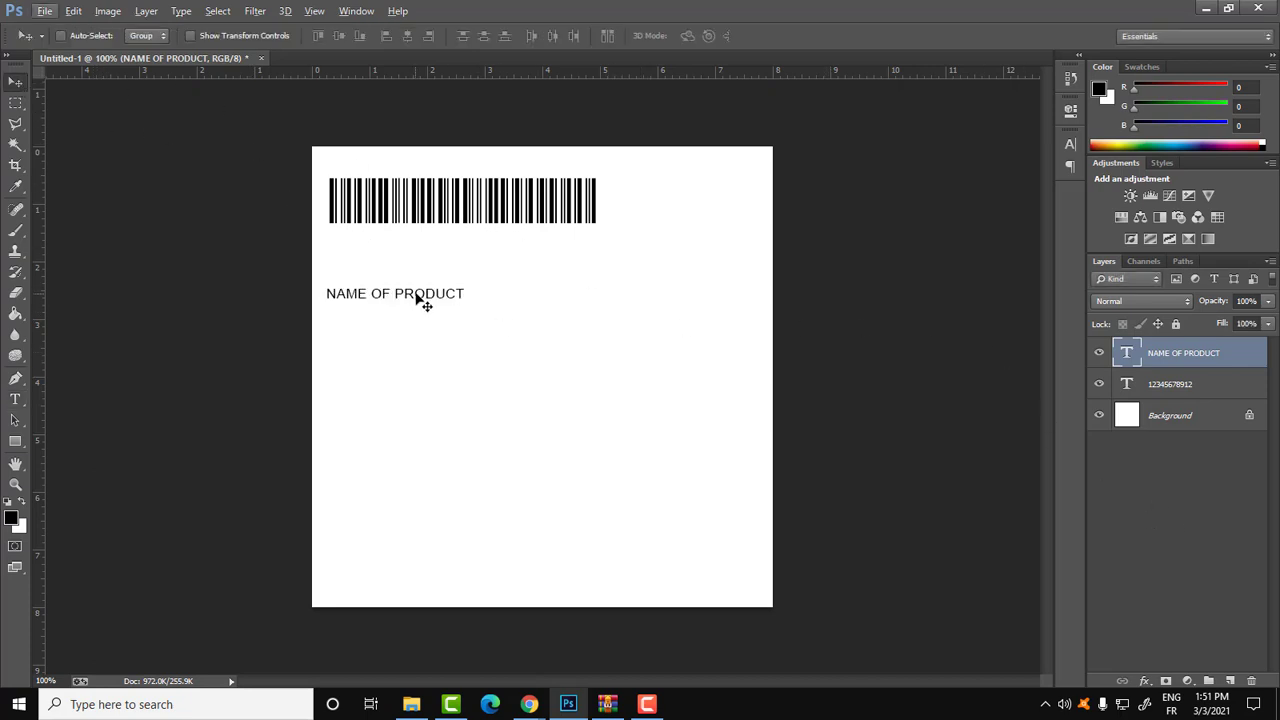
{"action": "left_click_drag", "start_coordinate": [418, 297], "coordinate": [423, 246]}
{"action": "left_click_drag", "start_coordinate": [423, 241], "coordinate": [579, 240]}
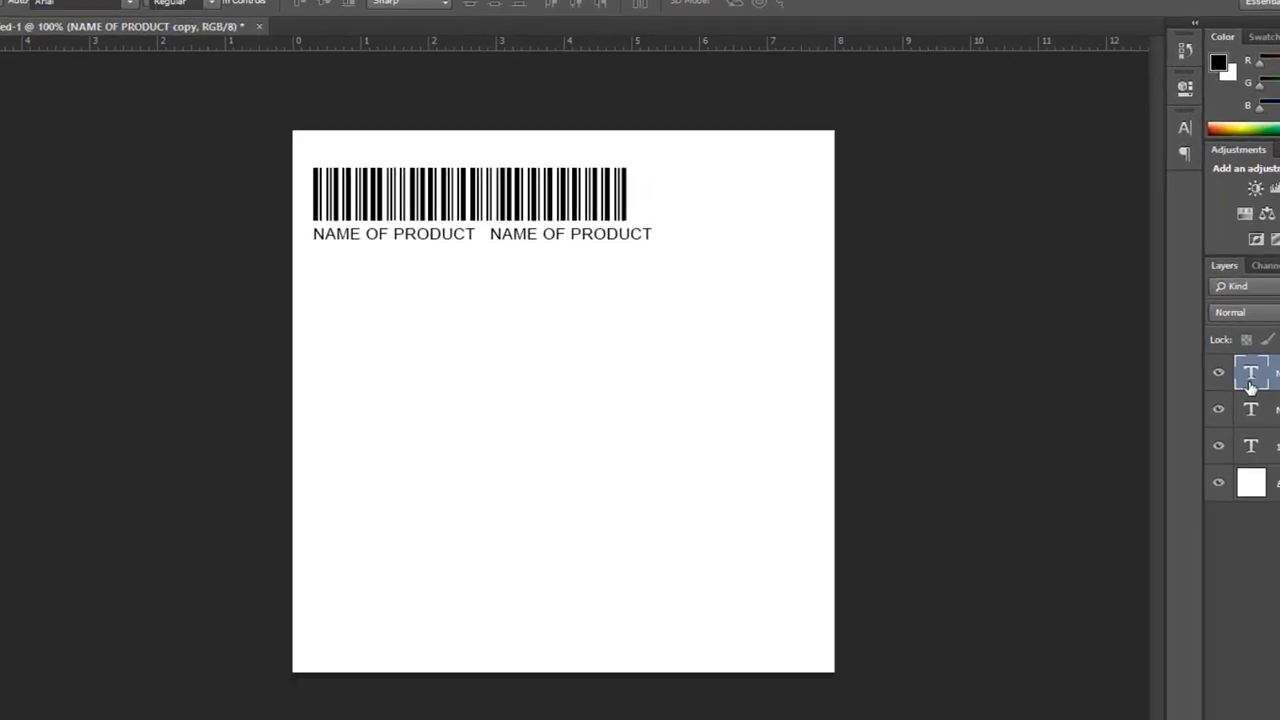
Replace the second NAME OF PRODUCT text with 10.50$ and move it under the barcode's right end.
{"action": "double_click", "coordinate": [1126, 353]}
{"action": "left_click", "coordinate": [495, 236]}
{"action": "type", "text": "10"}
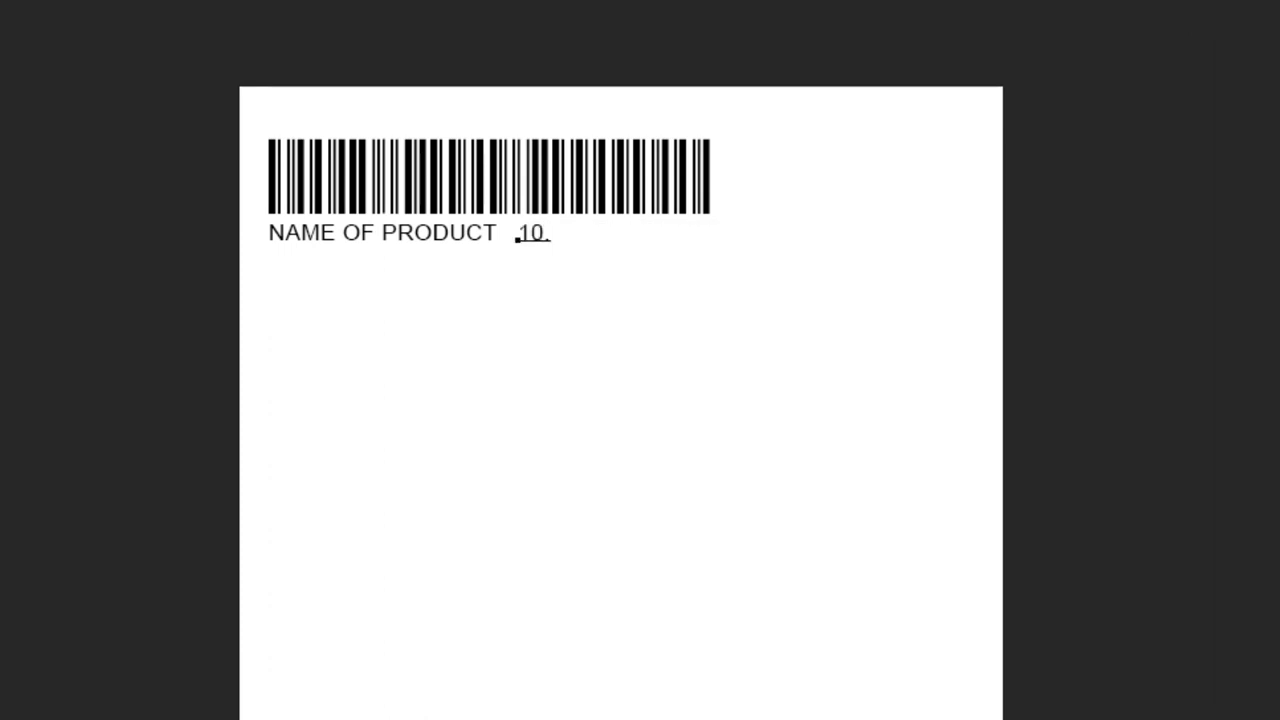
{"action": "type", "text": ".10"}
{"action": "key", "text": "BackSpace"}
{"action": "key", "text": "BackSpace"}
{"action": "type", "text": "."}
{"action": "type", "text": "00"}
{"action": "key", "text": "Left"}
{"action": "key", "text": "Left"}
{"action": "key", "text": "Delete"}
{"action": "key", "text": "Delete"}
{"action": "type", "text": "50"}
{"action": "type", "text": "£"}
{"action": "type", "text": "$"}
{"action": "left_click_drag", "start_coordinate": [543, 246], "coordinate": [654, 236]}
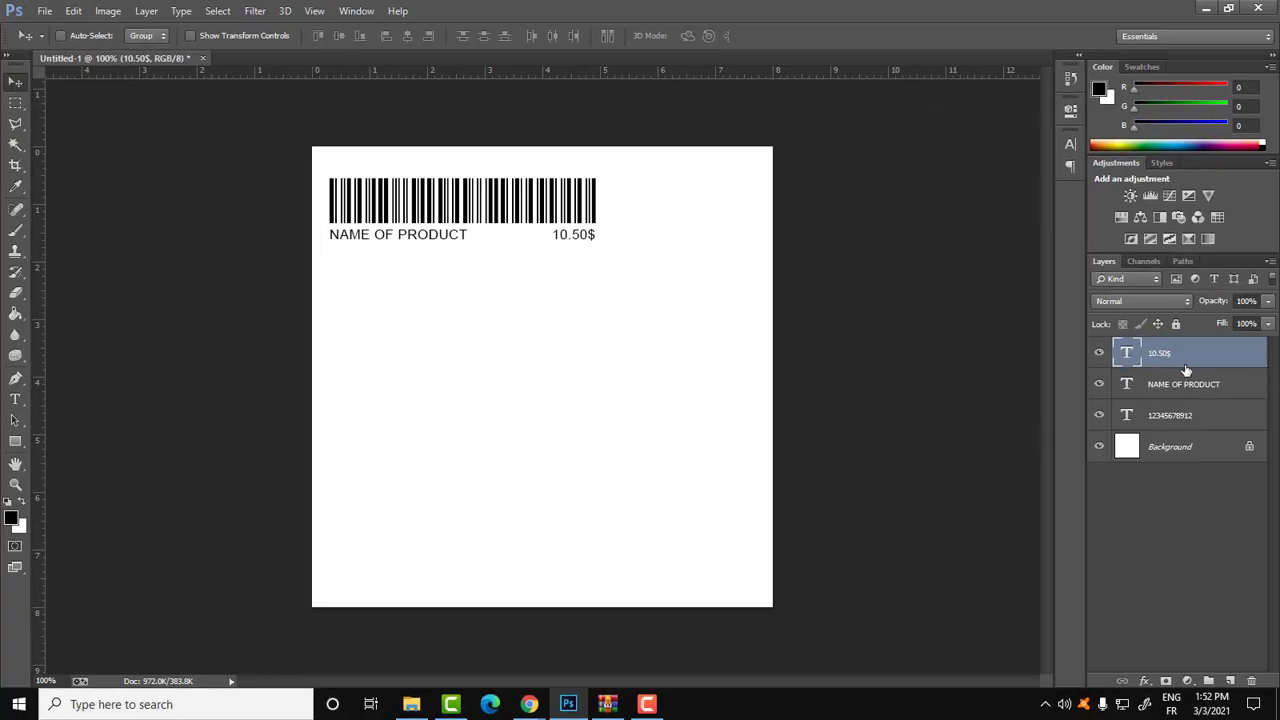
Group the 10.50$, NAME OF PRODUCT and barcode text layers together.
{"action": "left_click", "coordinate": [1166, 384], "text": "shift"}
{"action": "left_click", "coordinate": [1167, 416], "text": "shift"}
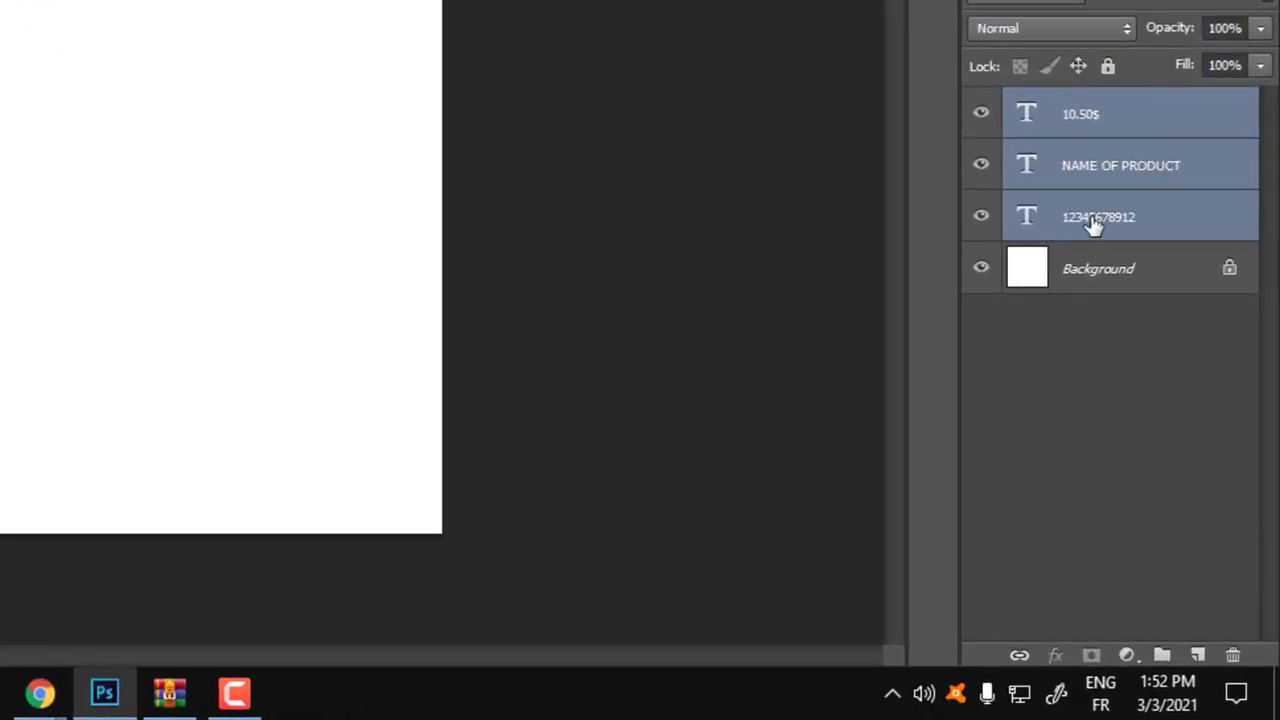
{"action": "key", "text": "ctrl"}
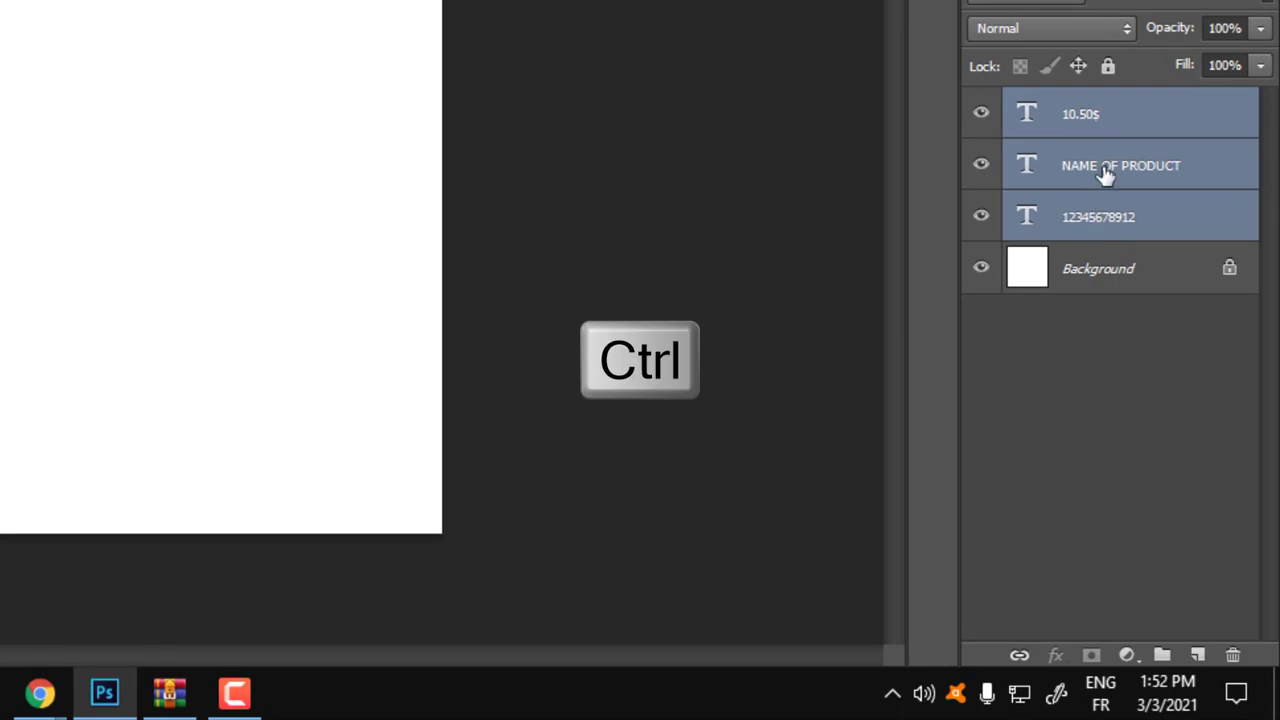
{"action": "key", "text": "ctrl+alt+g"}
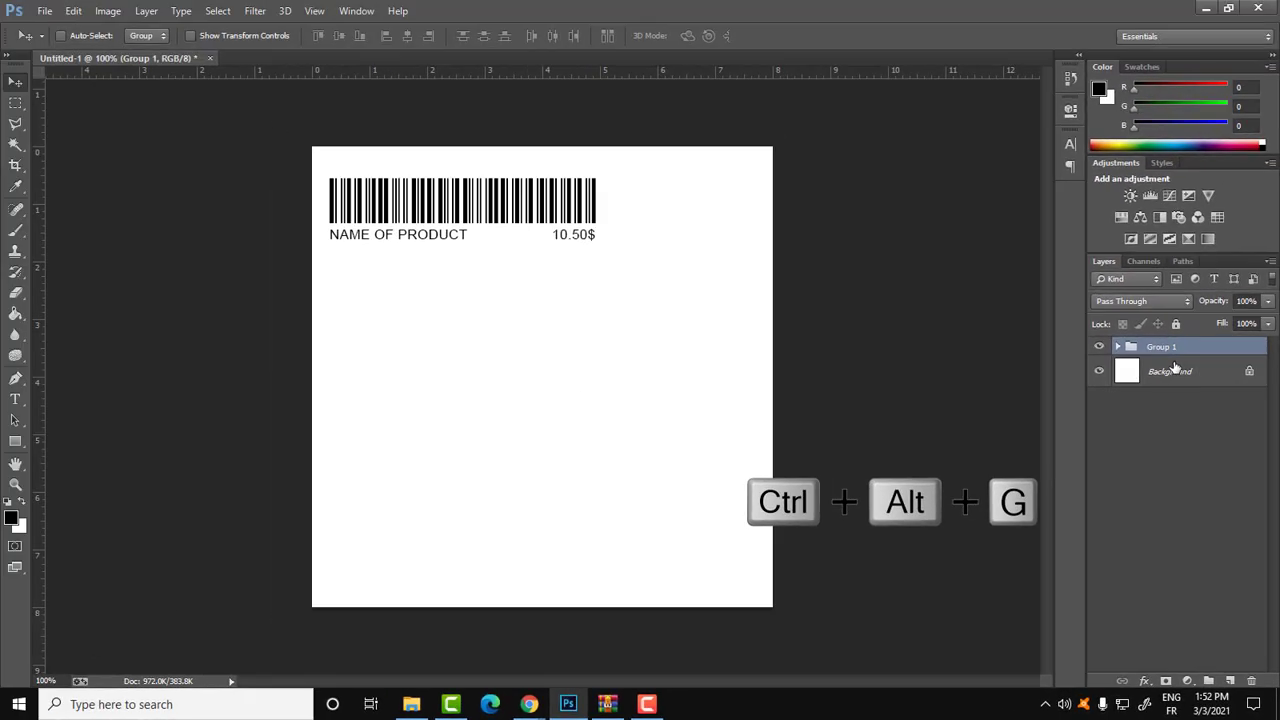
Move the label group slightly closer to the canvas's upper-left corner, and hide the group.
{"action": "left_click", "coordinate": [1101, 346]}
{"action": "left_click", "coordinate": [1101, 346]}
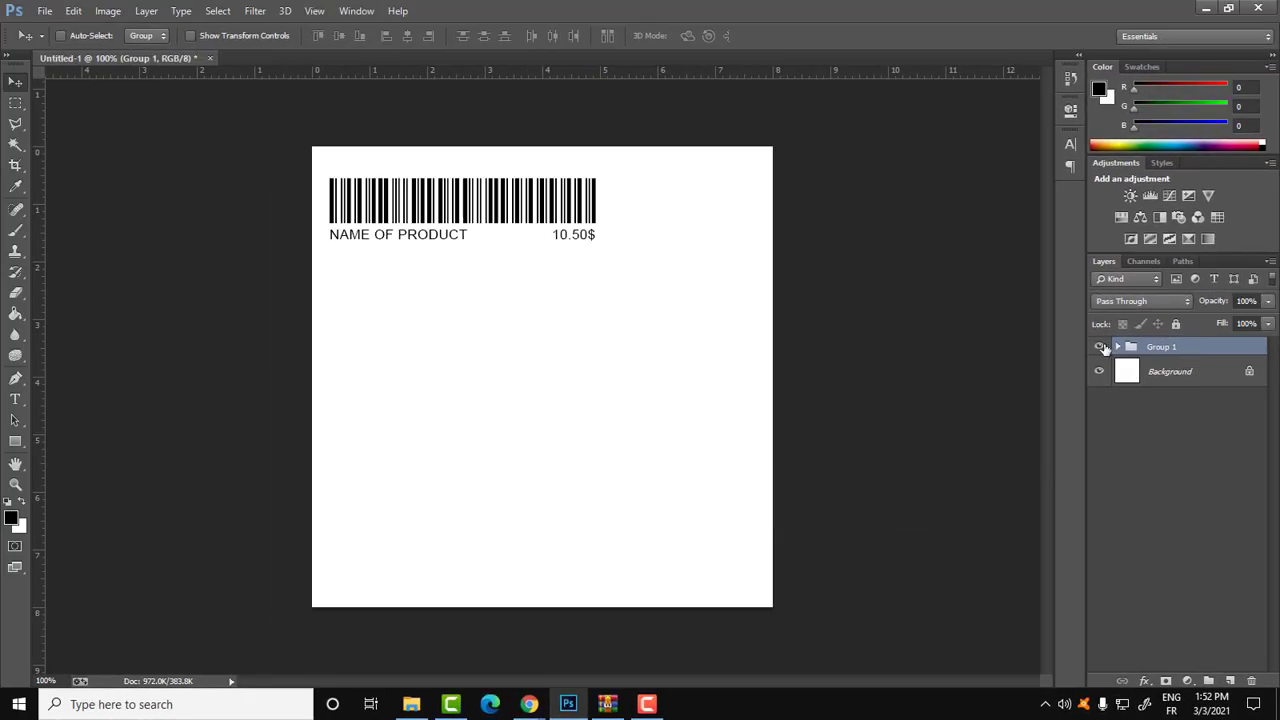
{"action": "left_click", "coordinate": [1101, 346]}
{"action": "left_click", "coordinate": [1101, 346]}
{"action": "mouse_move", "coordinate": [460, 204]}
{"action": "left_mouse_down"}
{"action": "mouse_move", "coordinate": [494, 279]}
{"action": "mouse_move", "coordinate": [543, 256]}
{"action": "mouse_move", "coordinate": [500, 369]}
{"action": "mouse_move", "coordinate": [580, 363]}
{"action": "mouse_move", "coordinate": [446, 374]}
{"action": "mouse_move", "coordinate": [642, 290]}
{"action": "mouse_move", "coordinate": [517, 183]}
{"action": "mouse_move", "coordinate": [520, 163]}
{"action": "mouse_move", "coordinate": [597, 220]}
{"action": "mouse_move", "coordinate": [605, 280]}
{"action": "mouse_move", "coordinate": [432, 158]}
{"action": "mouse_move", "coordinate": [483, 196]}
{"action": "mouse_move", "coordinate": [455, 185]}
{"action": "left_mouse_up"}
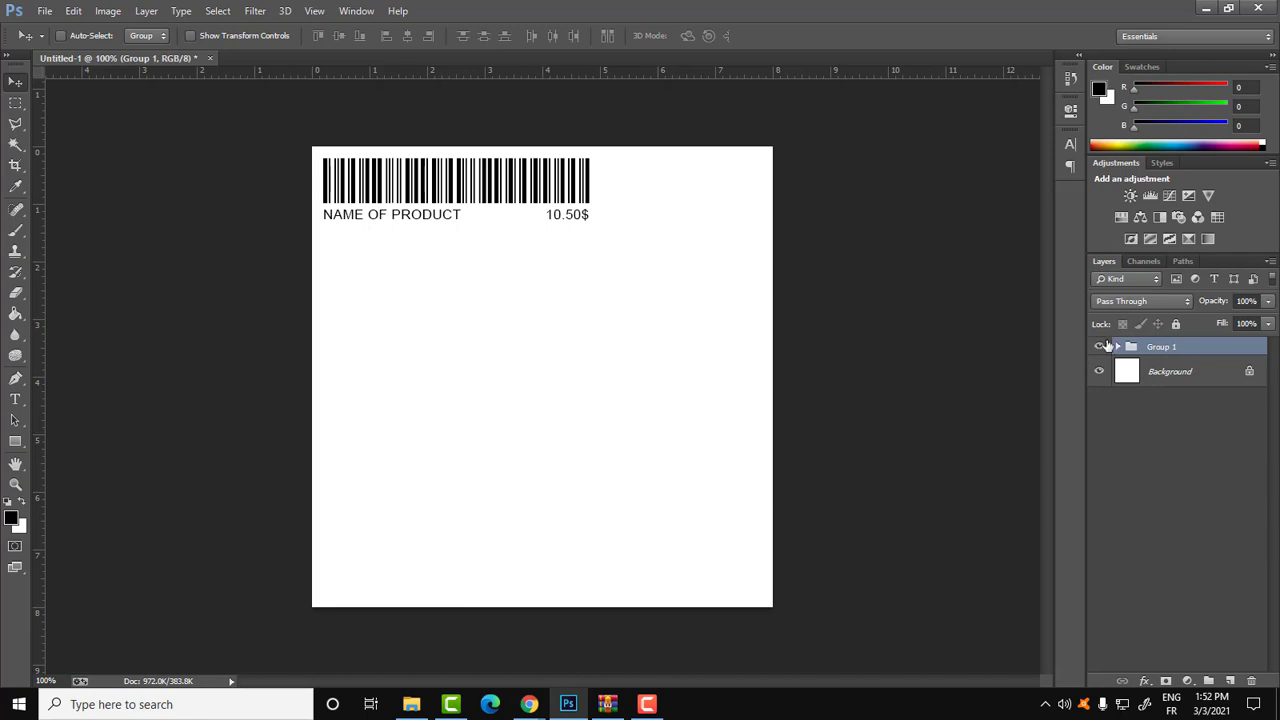
{"action": "left_click", "coordinate": [1101, 347]}
Place vertical guides at 0, 2, 4, 6 and 8 inches and a horizontal guide along the canvas's top edge.
{"action": "left_click_drag", "start_coordinate": [38, 200], "coordinate": [315, 257]}
{"action": "left_click_drag", "start_coordinate": [428, 66], "coordinate": [390, 147]}
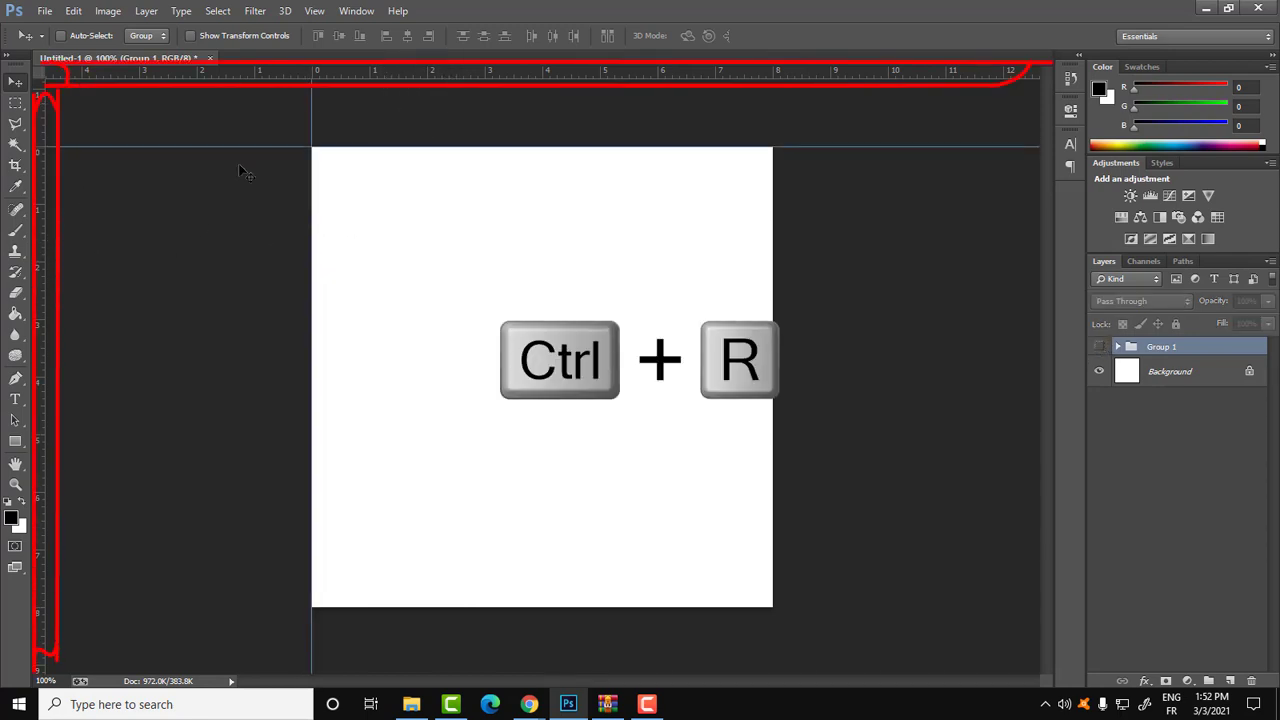
{"action": "left_click_drag", "start_coordinate": [45, 312], "coordinate": [427, 250]}
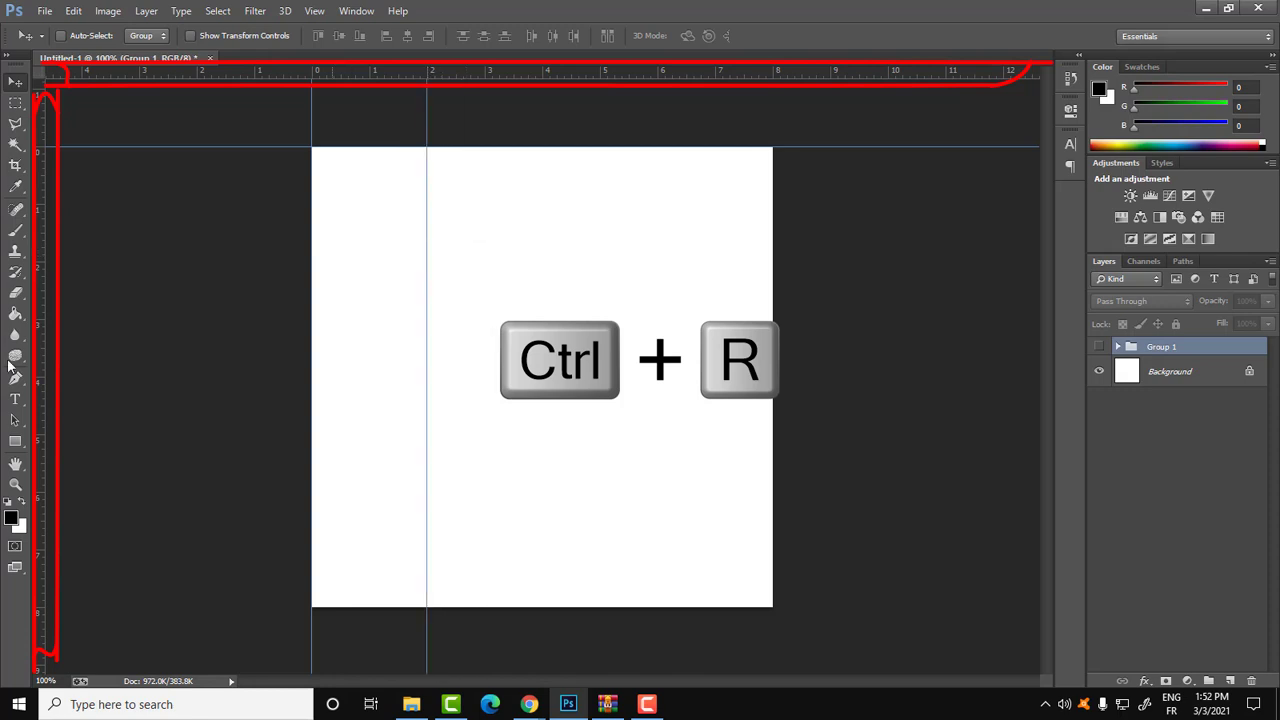
{"action": "left_click_drag", "start_coordinate": [41, 372], "coordinate": [542, 323]}
{"action": "left_click_drag", "start_coordinate": [40, 401], "coordinate": [657, 389]}
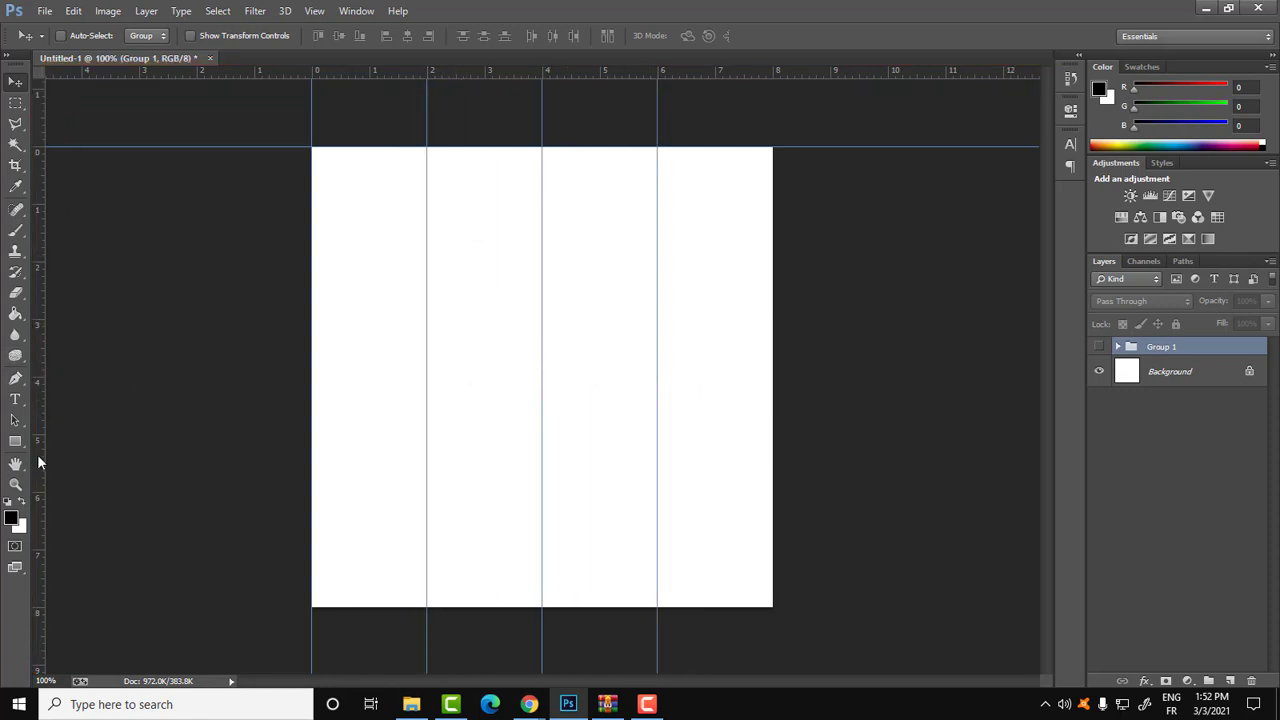
{"action": "left_click_drag", "start_coordinate": [38, 460], "coordinate": [772, 426]}
Add a horizontal guide 1 inch below the canvas's top edge.
{"action": "left_click_drag", "start_coordinate": [295, 70], "coordinate": [288, 175]}
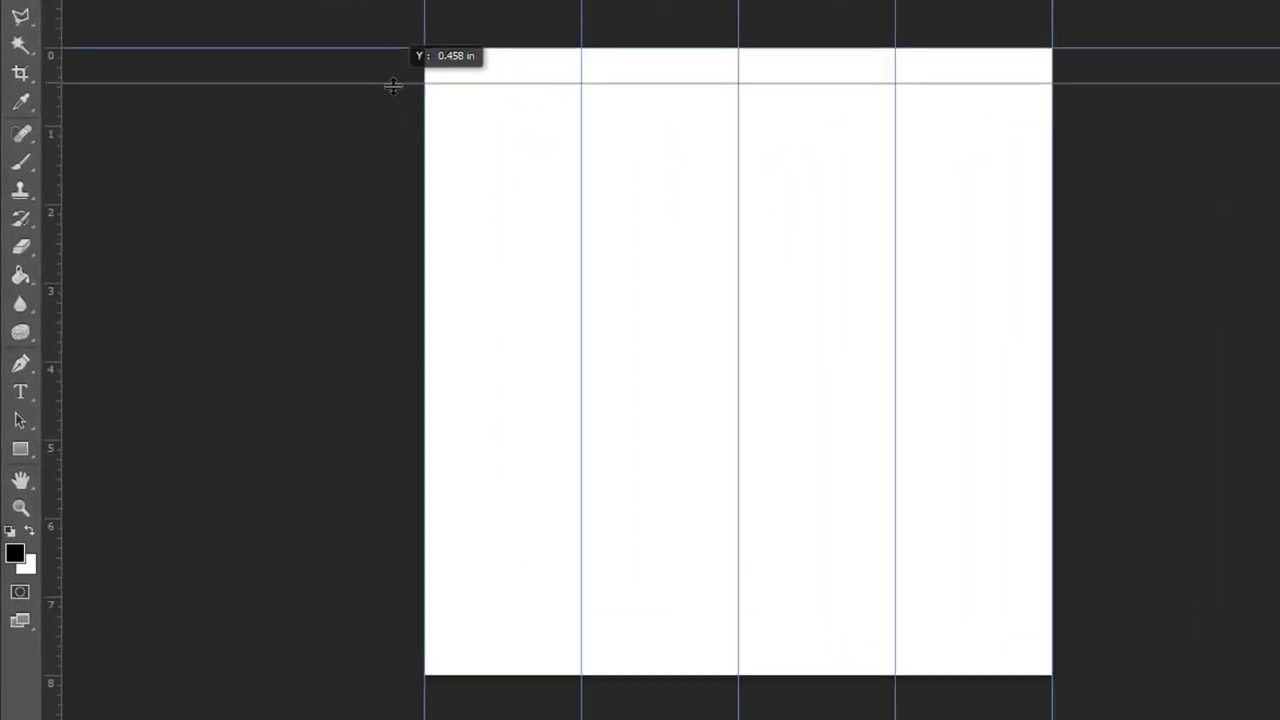
{"action": "left_click_drag", "start_coordinate": [393, 86], "coordinate": [390, 93]}
{"action": "left_click_drag", "start_coordinate": [352, 5], "coordinate": [358, 125]}
Move the 2 and 6 inch vertical guides off the canvas, about 1 inch beyond its left and right edges.
{"action": "right_click", "coordinate": [585, 32]}
{"action": "key", "text": "Escape"}
{"action": "left_click_drag", "start_coordinate": [583, 34], "coordinate": [381, 6]}
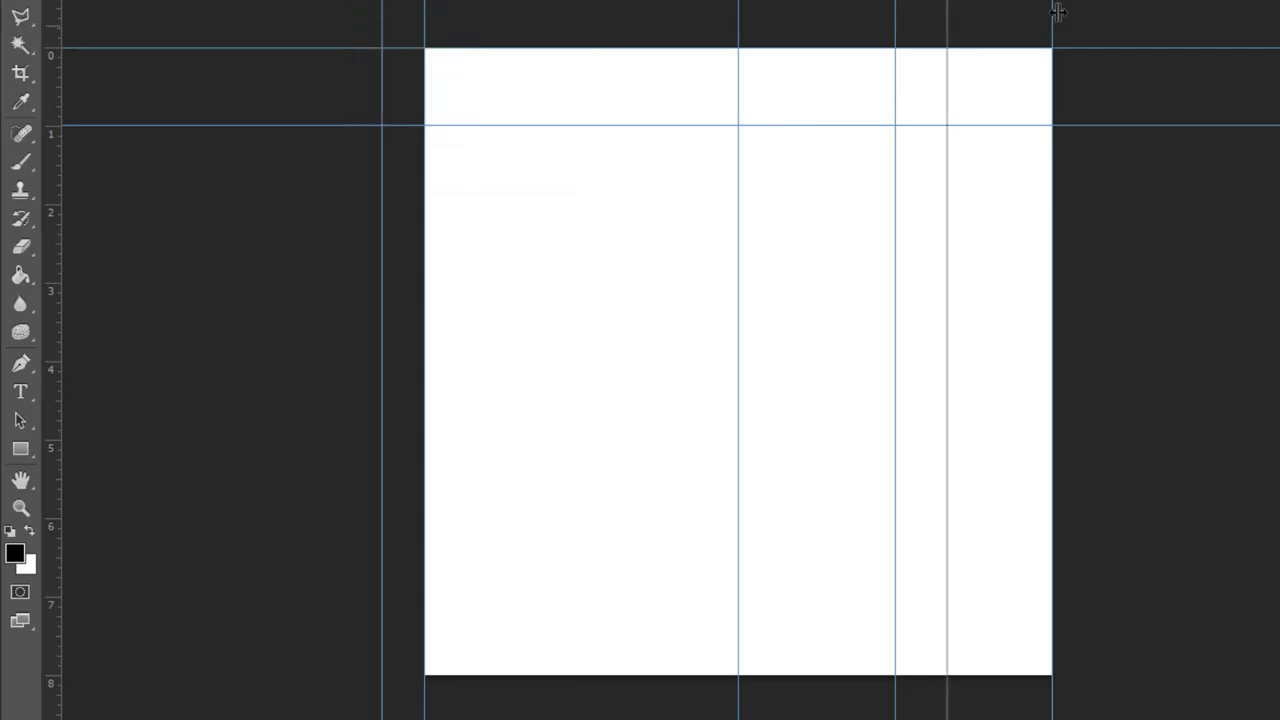
{"action": "left_click_drag", "start_coordinate": [1057, 10], "coordinate": [1157, 11]}
{"action": "left_click_drag", "start_coordinate": [382, 15], "coordinate": [346, 11]}
{"action": "left_click_drag", "start_coordinate": [1157, 15], "coordinate": [1133, 15]}
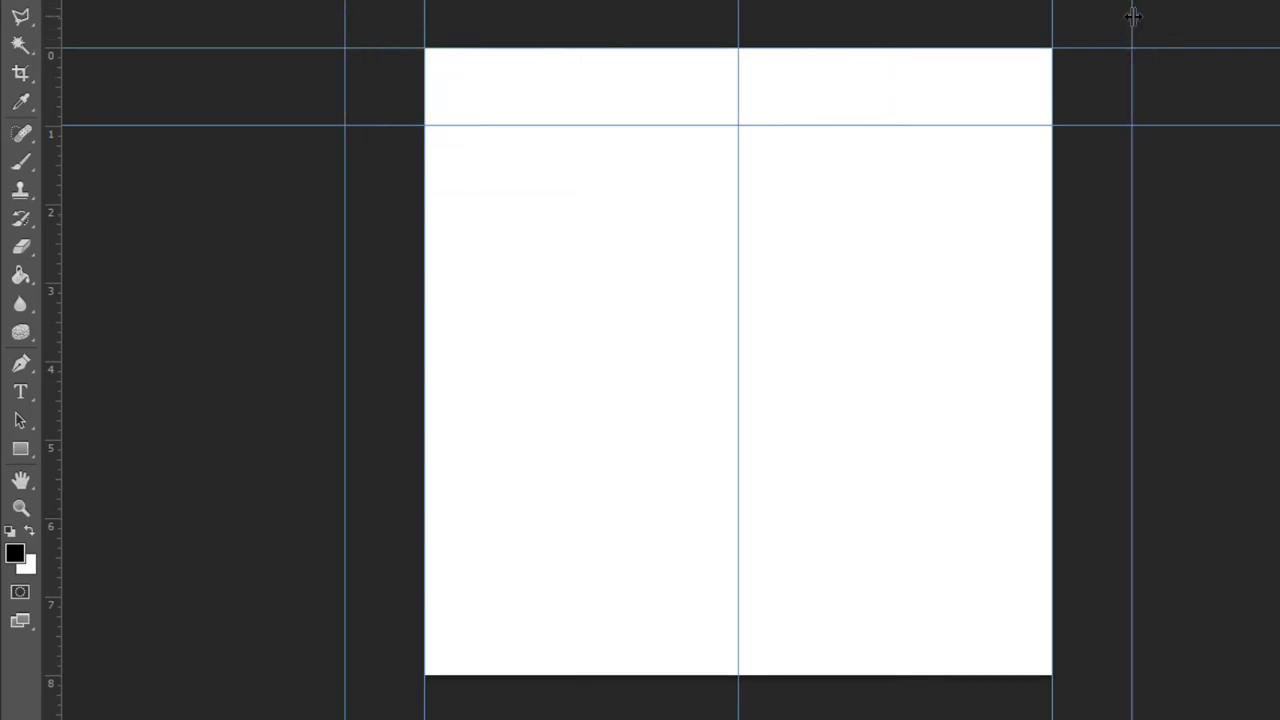
Add horizontal guides at every inch from 2 inches down to the canvas's bottom edge at 8 inches.
{"action": "left_click_drag", "start_coordinate": [491, 36], "coordinate": [609, 282]}
{"action": "left_click_drag", "start_coordinate": [600, 36], "coordinate": [606, 361]}
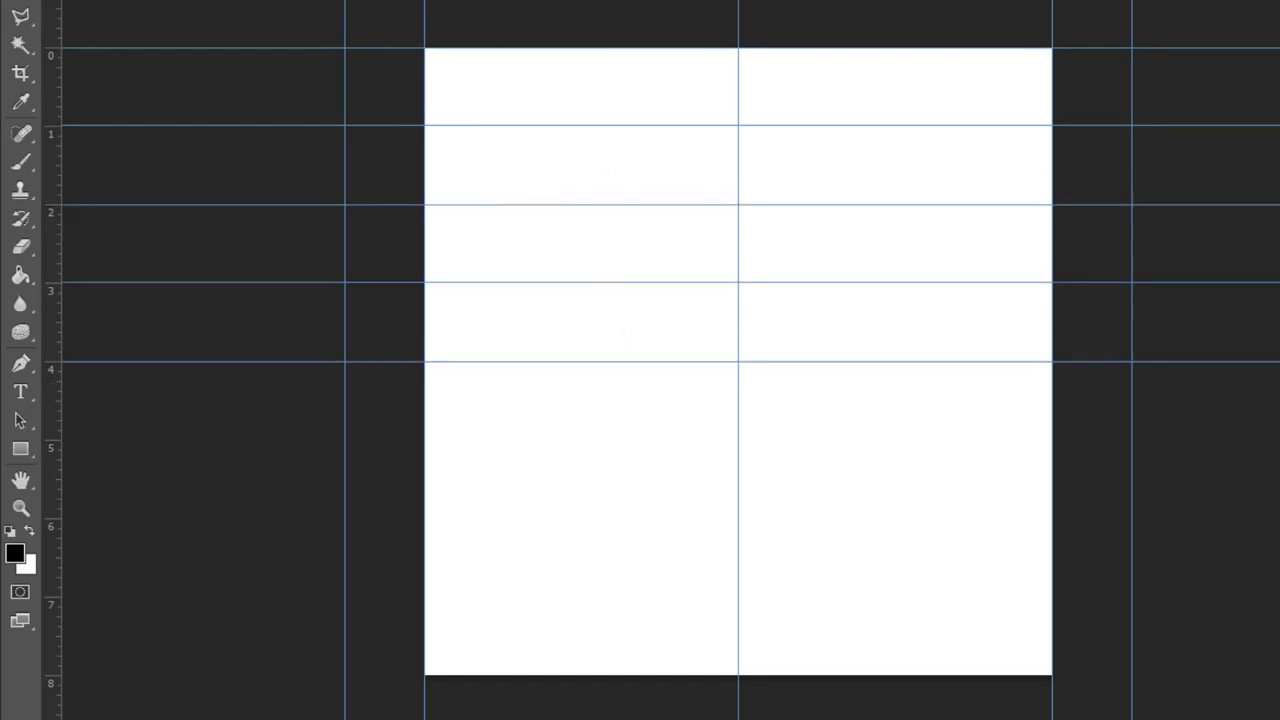
{"action": "left_click_drag", "start_coordinate": [560, 36], "coordinate": [551, 676]}
{"action": "left_click_drag", "start_coordinate": [470, 283], "coordinate": [477, 282]}
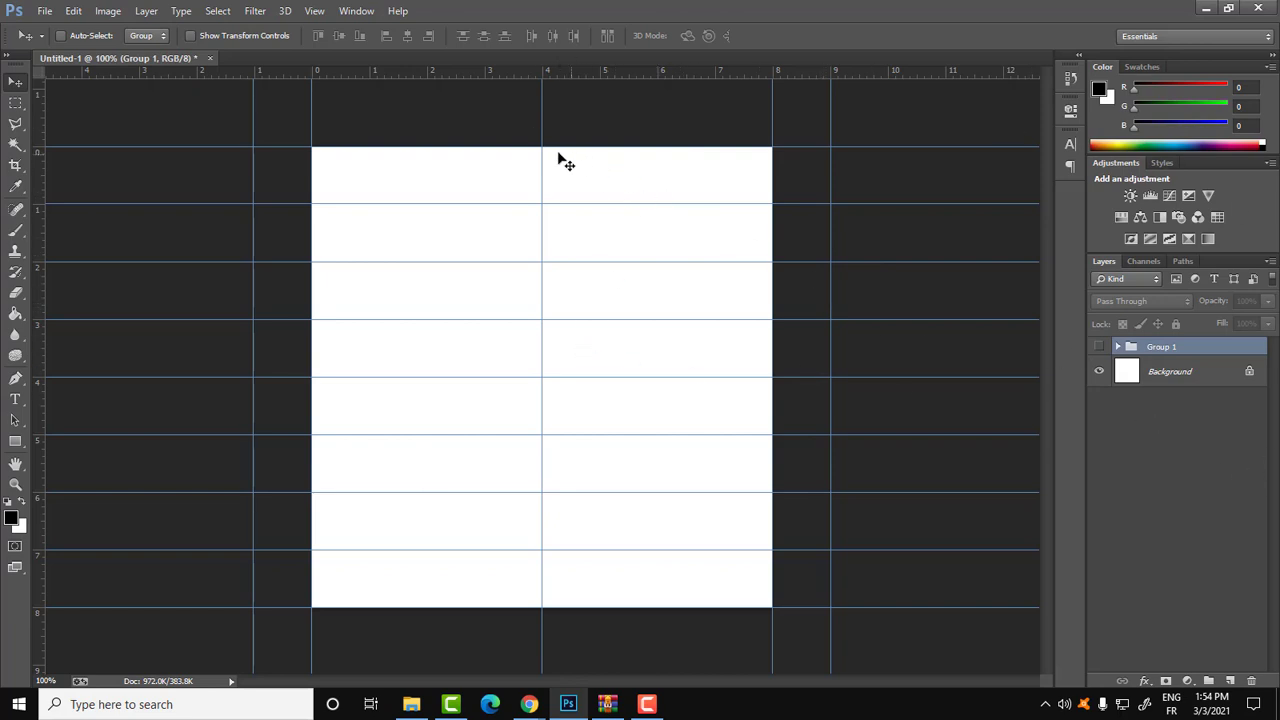
Make the hidden label group visible again over the guide grid.
{"action": "left_click", "coordinate": [1100, 373]}
{"action": "left_click", "coordinate": [1101, 370]}
{"action": "left_click", "coordinate": [1100, 347]}
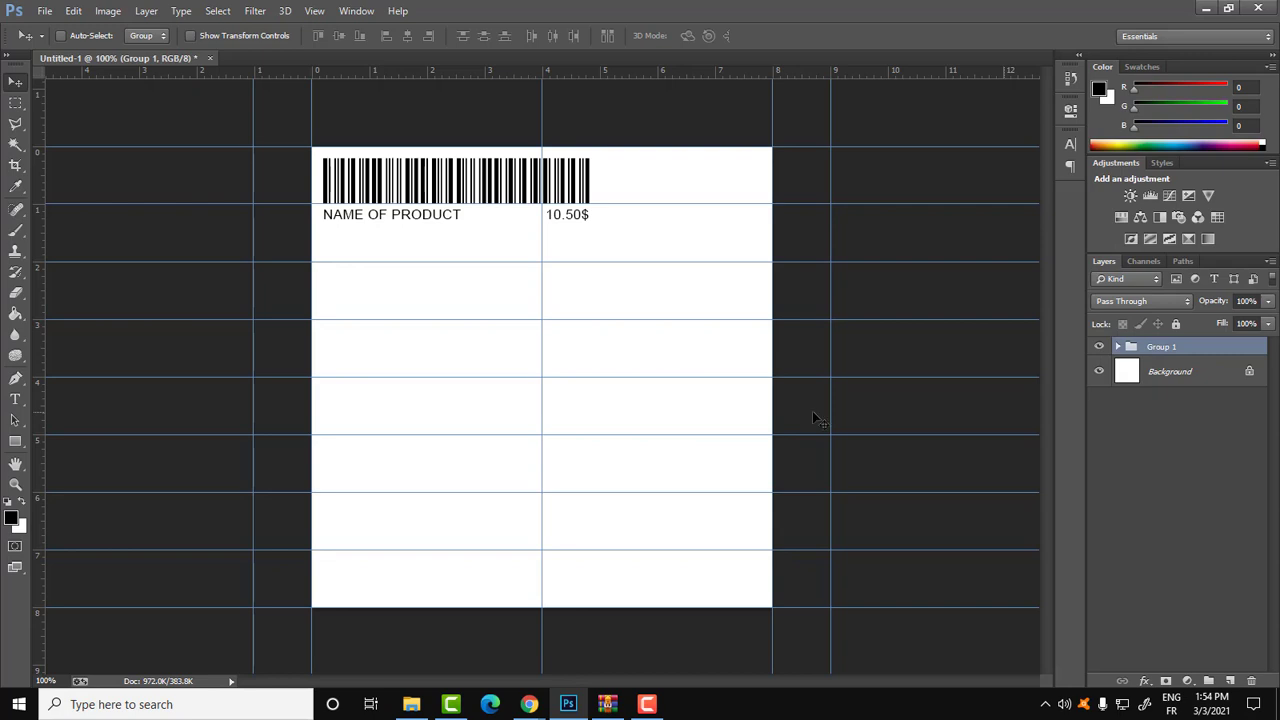
{"action": "key", "text": "ctrl+alt+t"}
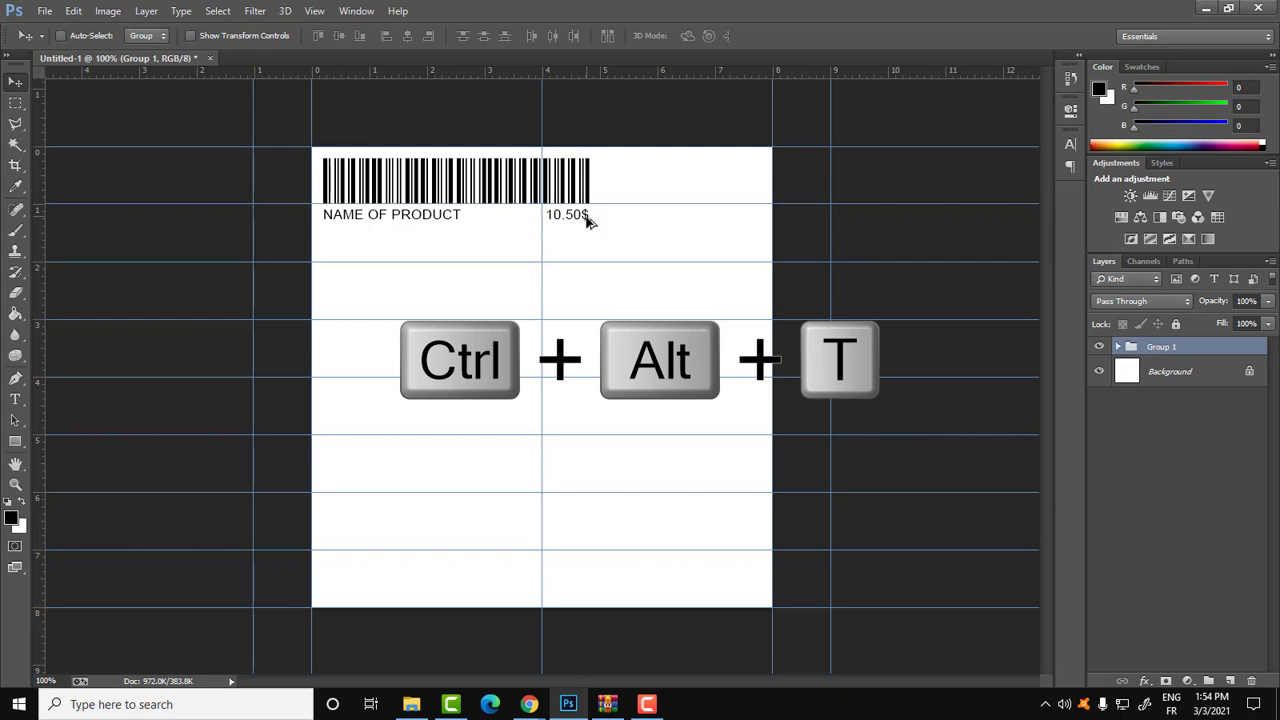
{"action": "key", "text": "ctrl+alt+t"}
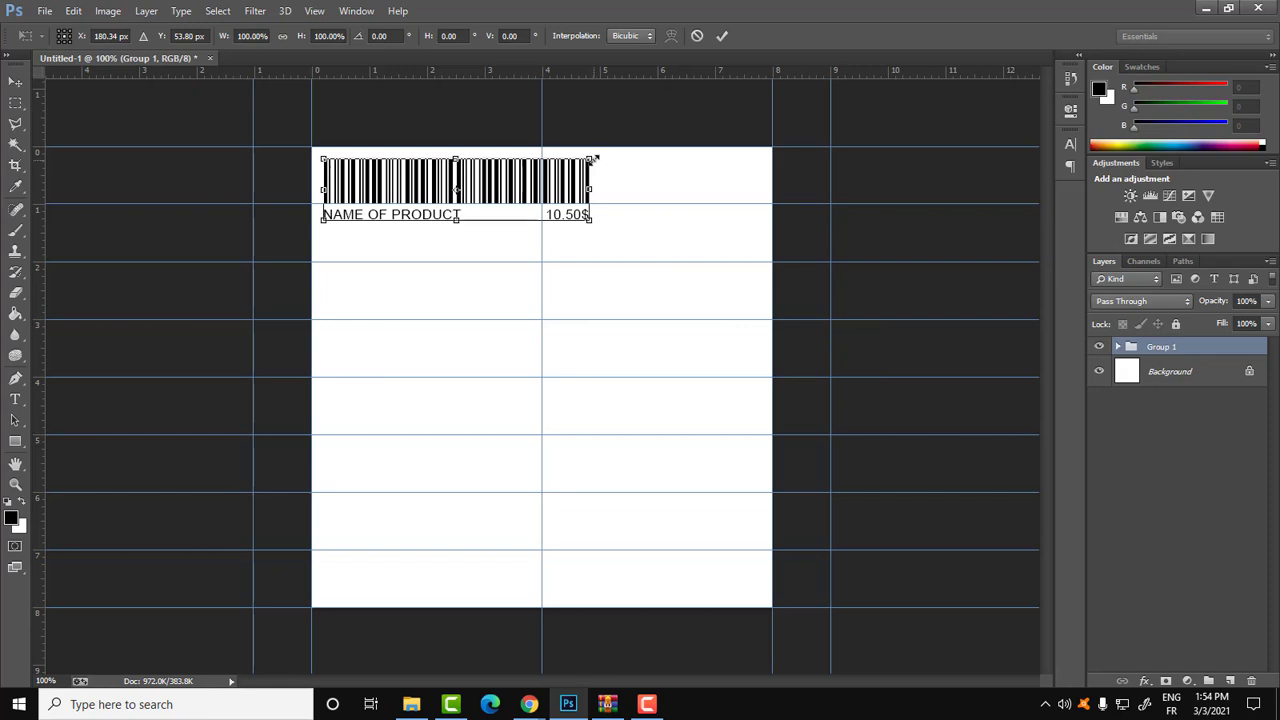
{"action": "key", "text": "shift"}
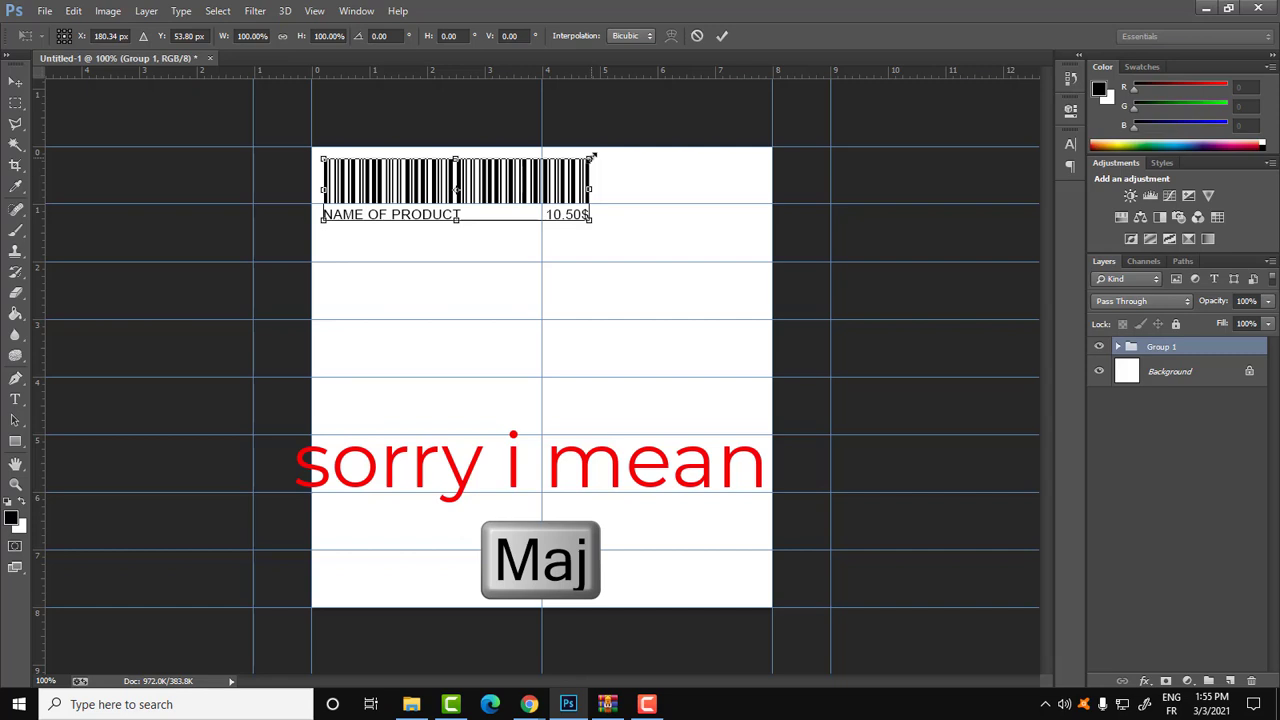
{"action": "left_click_drag", "start_coordinate": [592, 157], "coordinate": [591, 188]}
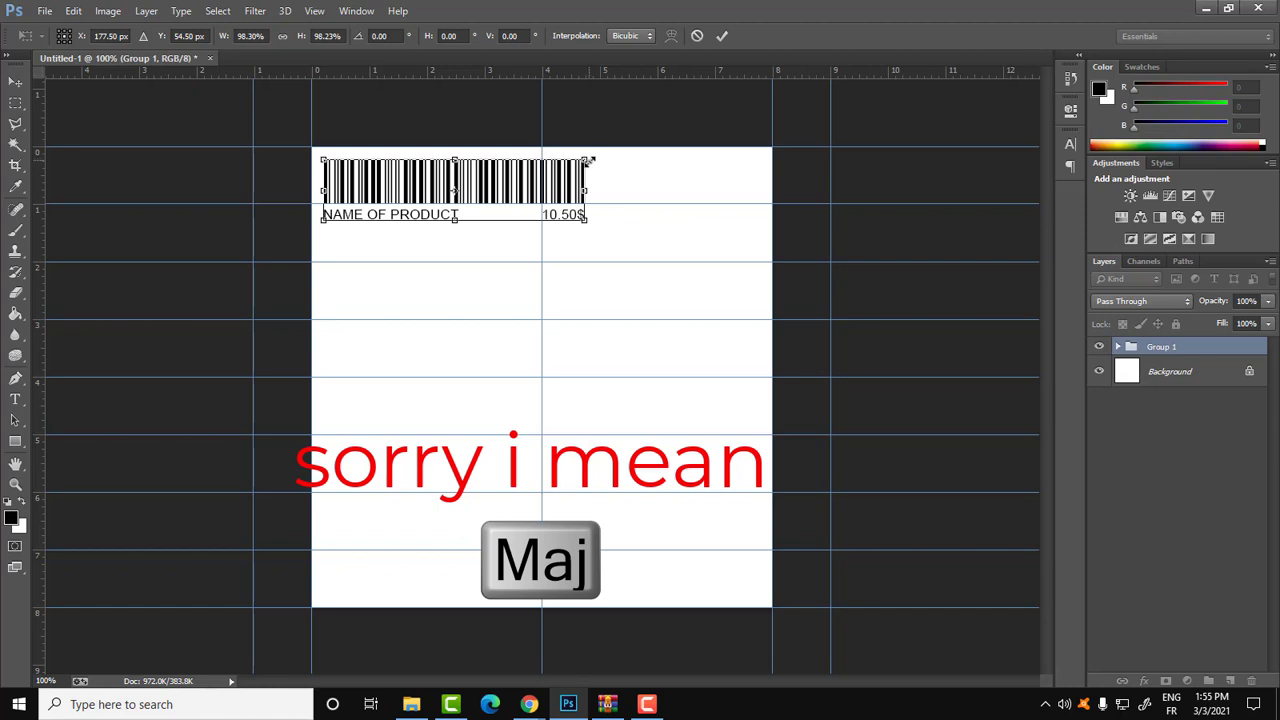
{"action": "left_click_drag", "start_coordinate": [589, 160], "coordinate": [616, 187]}
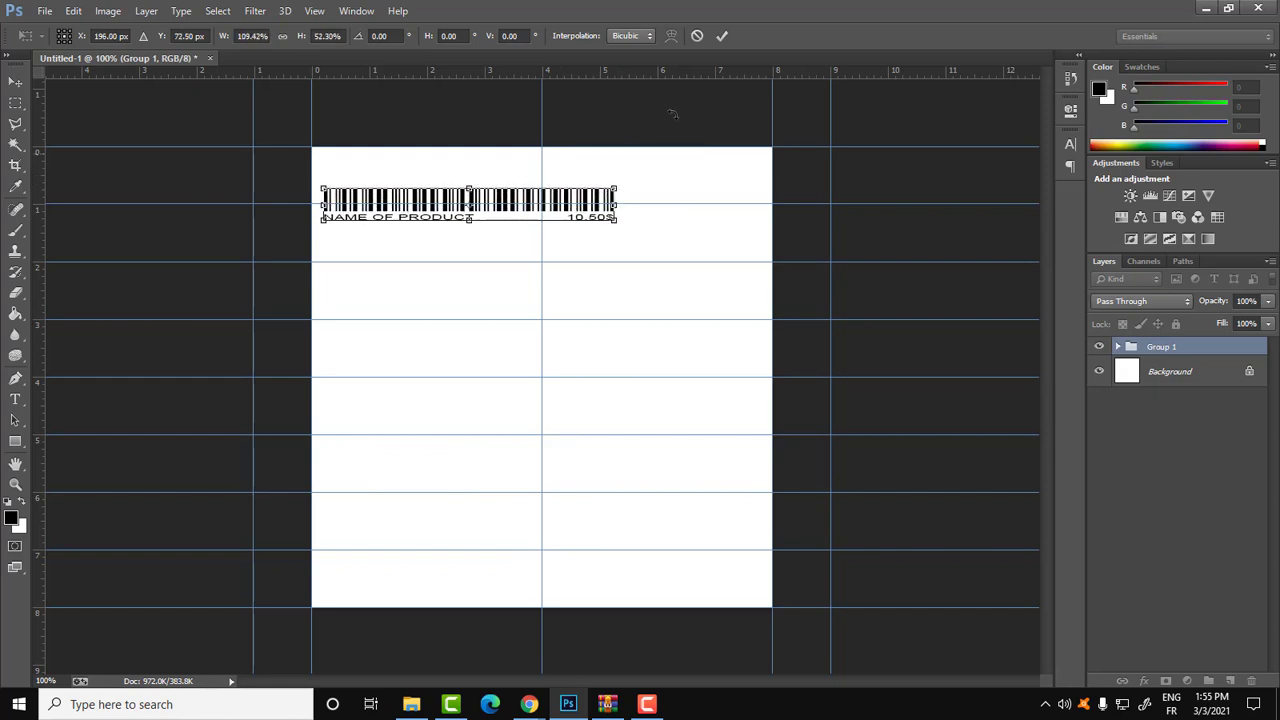
{"action": "left_click", "coordinate": [697, 36]}
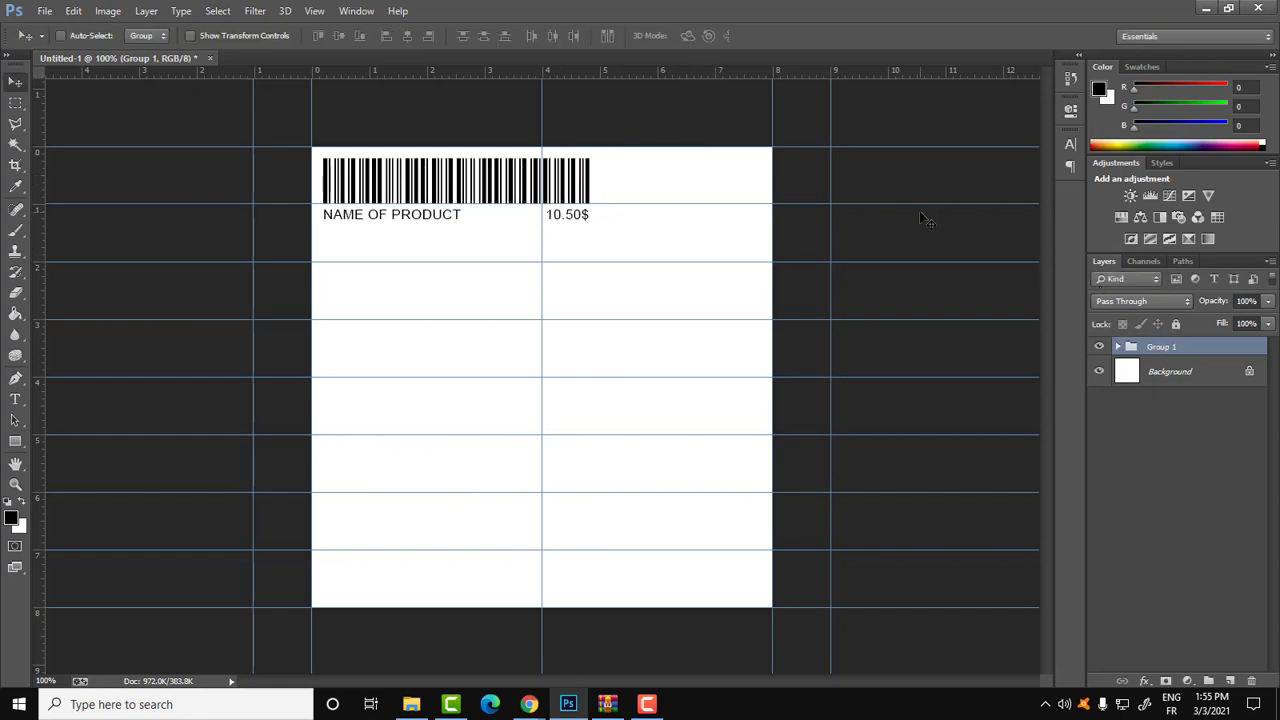
Scale the label group to about 80% and position it inside the upper-left guide cell at X 146 px, Y 35.5 px.
{"action": "key", "text": "ctrl+t"}
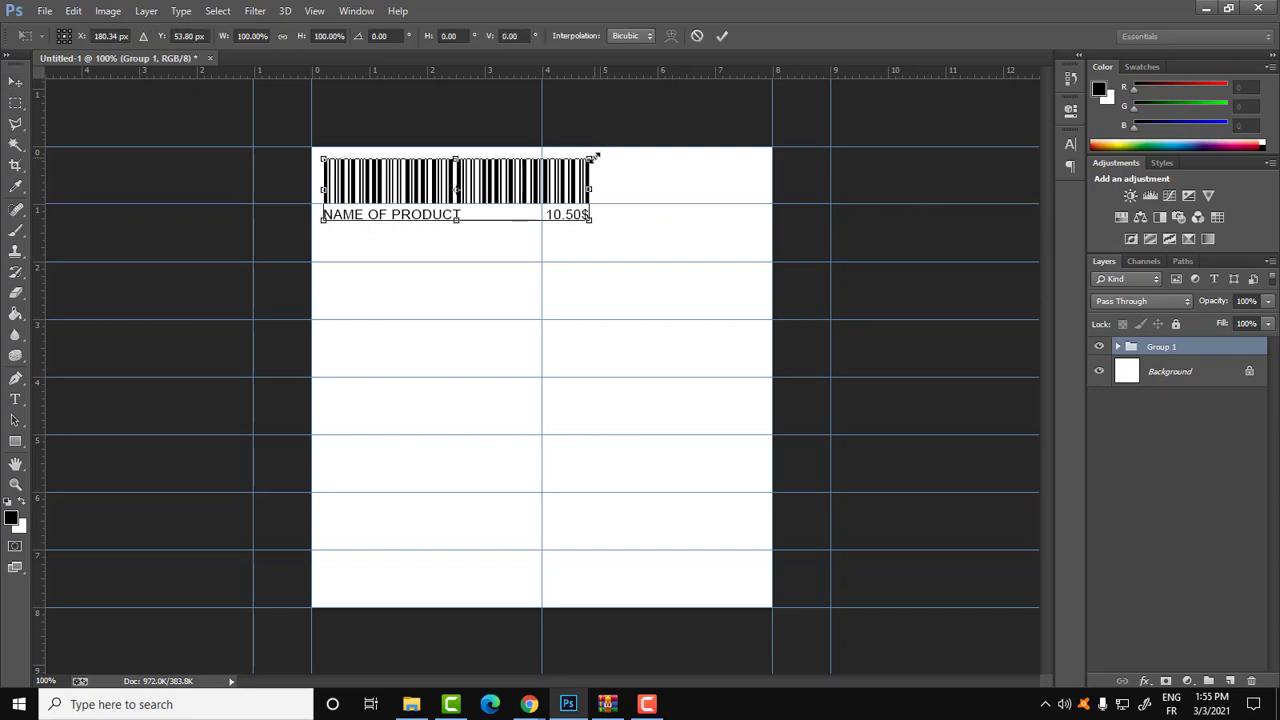
{"action": "left_click_drag", "start_coordinate": [588, 158], "coordinate": [539, 175]}
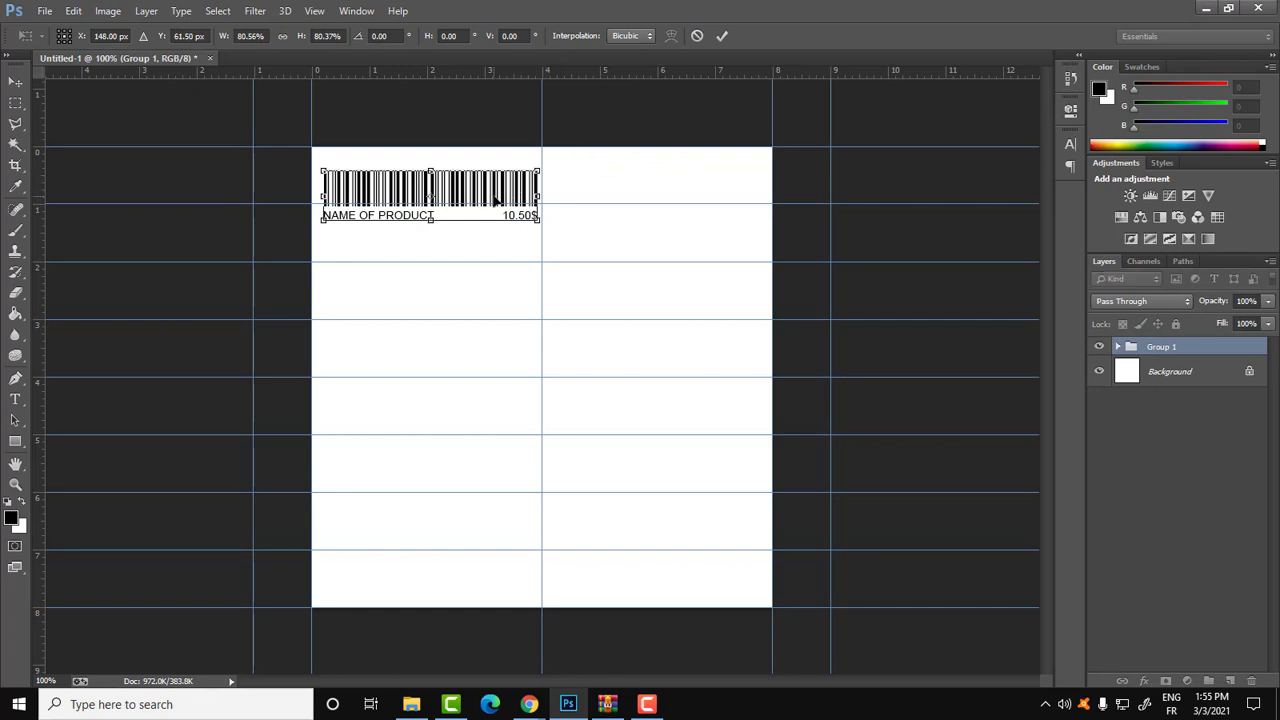
{"action": "key", "text": "Up"}
{"action": "key", "text": "Up"}
{"action": "key", "text": "Up"}
{"action": "key", "text": "Up"}
{"action": "key", "text": "Up"}
{"action": "key", "text": "Up"}
{"action": "key", "text": "Up"}
{"action": "key", "text": "Up"}
{"action": "key", "text": "Up"}
{"action": "key", "text": "Up"}
{"action": "key", "text": "Up"}
{"action": "key", "text": "Up"}
{"action": "key", "text": "Up"}
{"action": "key", "text": "Up"}
{"action": "key", "text": "Up"}
{"action": "key", "text": "Up"}
{"action": "key", "text": "Up"}
{"action": "key", "text": "Up"}
{"action": "key", "text": "Up"}
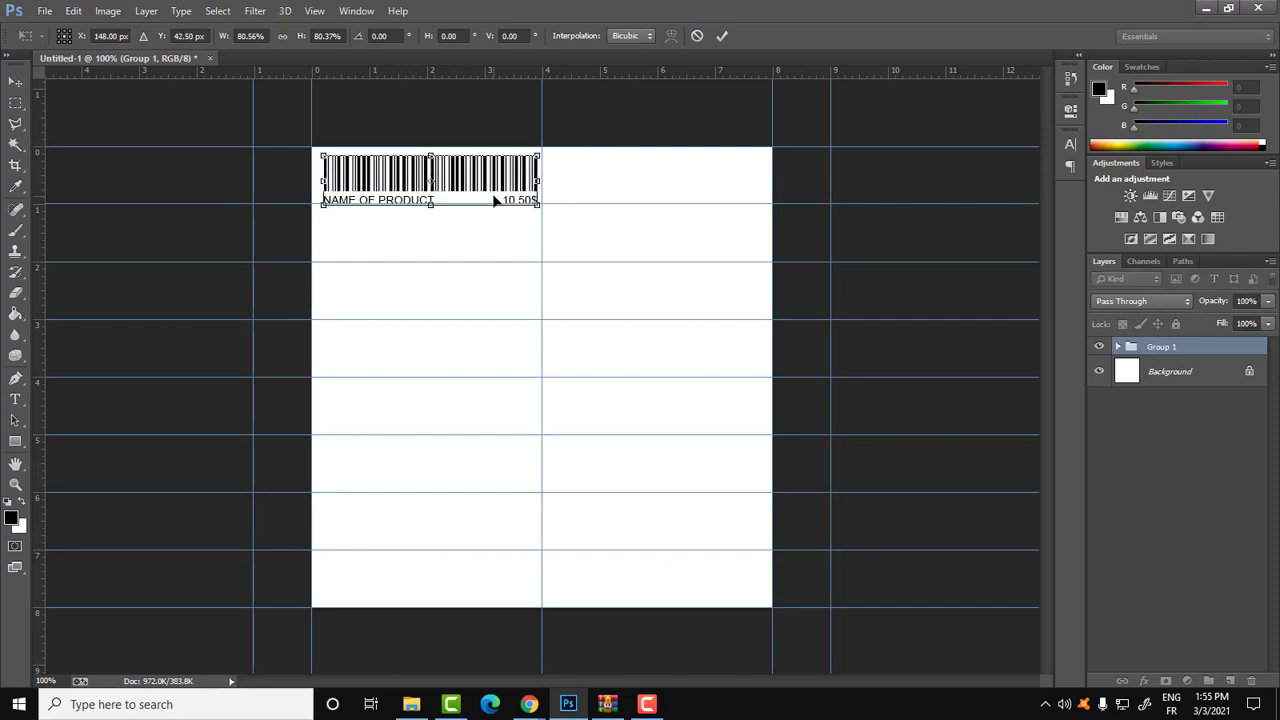
{"action": "key", "text": "Up"}
{"action": "key", "text": "Up"}
{"action": "key", "text": "Up"}
{"action": "key", "text": "Up"}
{"action": "key", "text": "Up"}
{"action": "key", "text": "Up"}
{"action": "key", "text": "Left"}
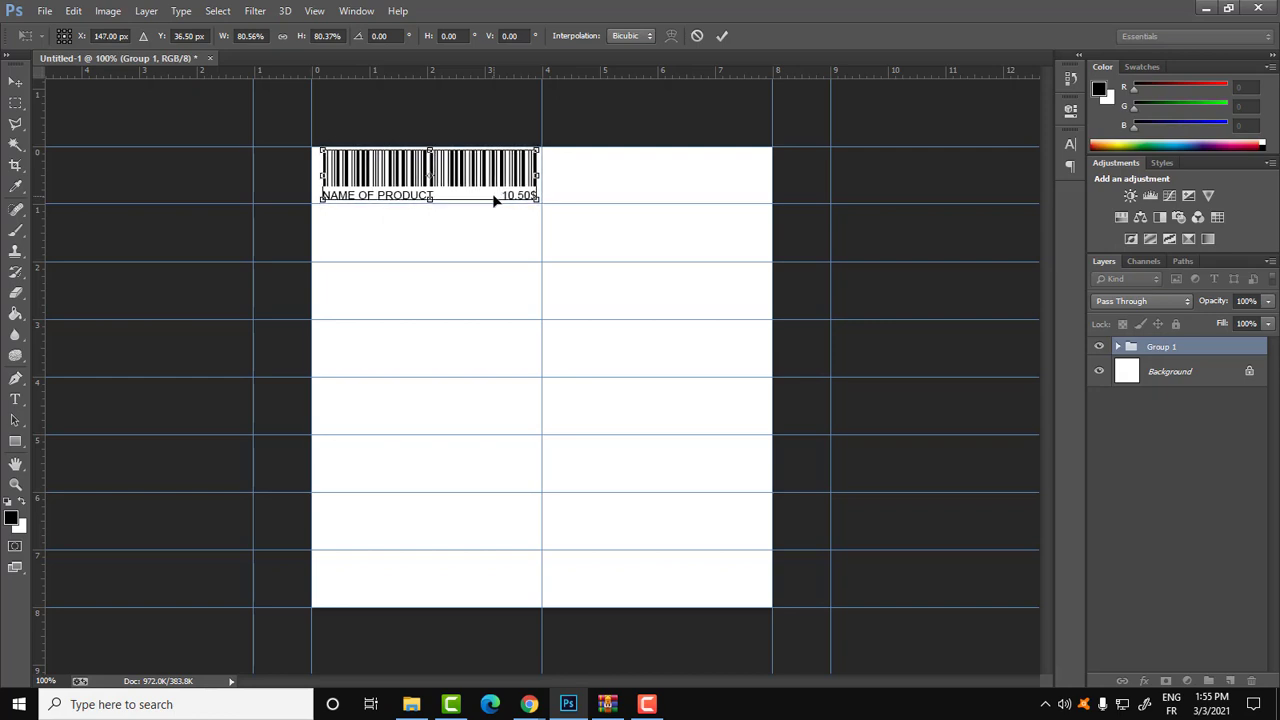
{"action": "key", "text": "Up"}
{"action": "key", "text": "Up"}
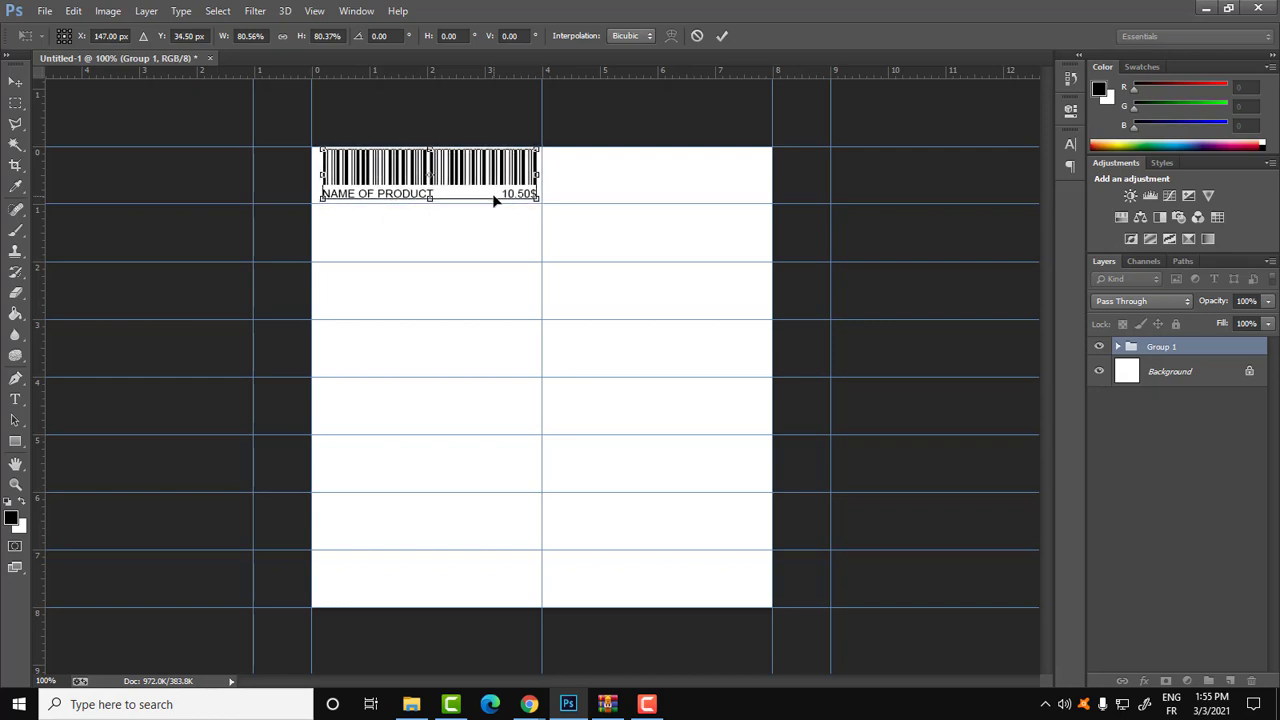
{"action": "key", "text": "Left"}
{"action": "key", "text": "Down"}
{"action": "key", "text": "Left"}
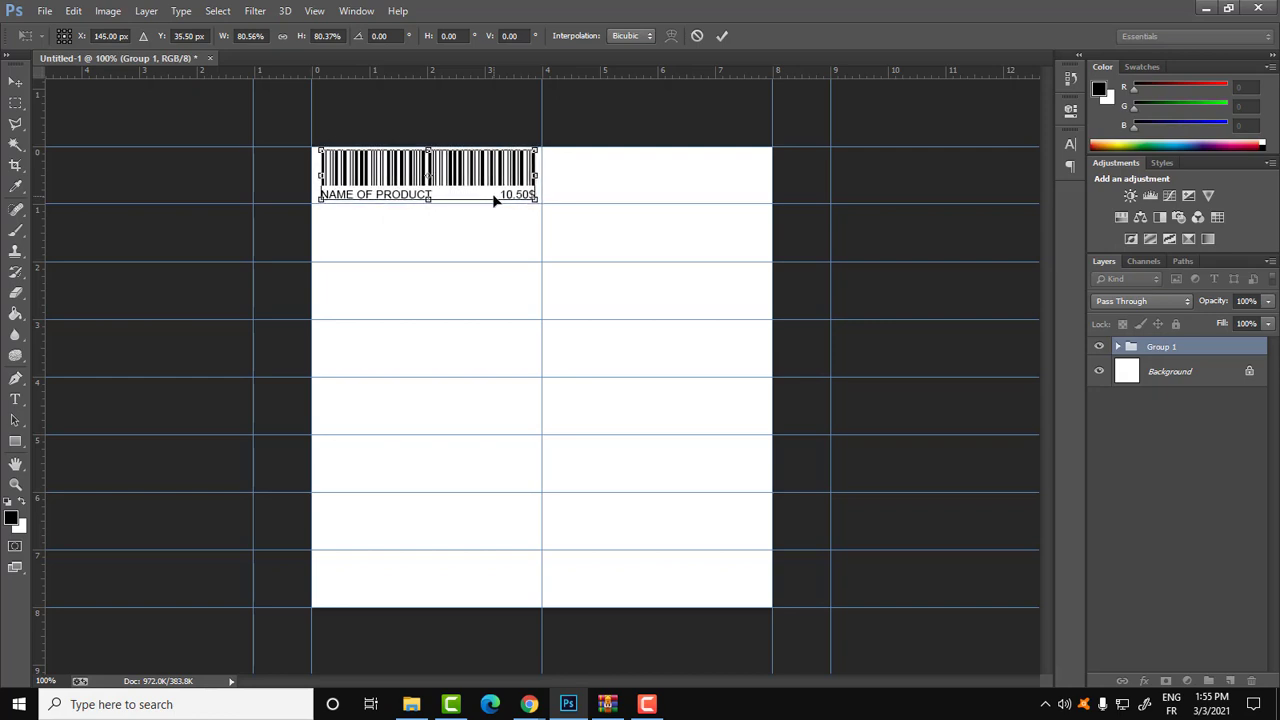
{"action": "key", "text": "Right"}
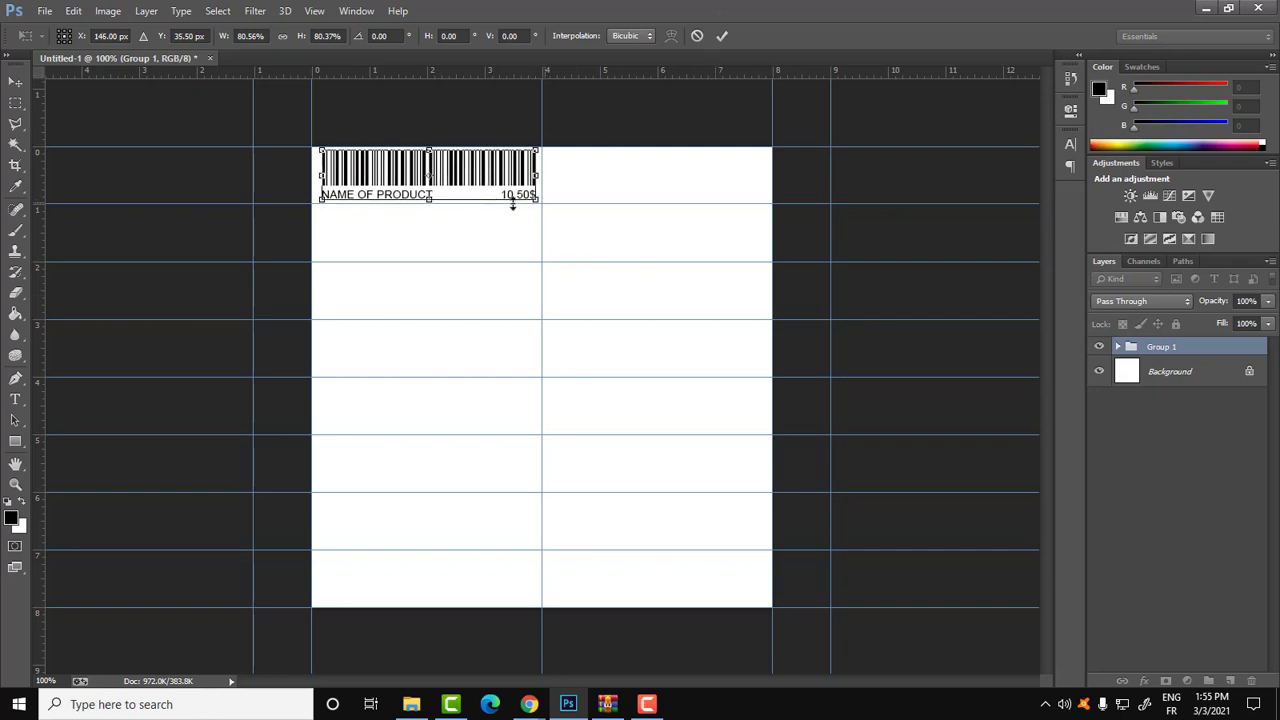
{"action": "left_click", "coordinate": [721, 37]}
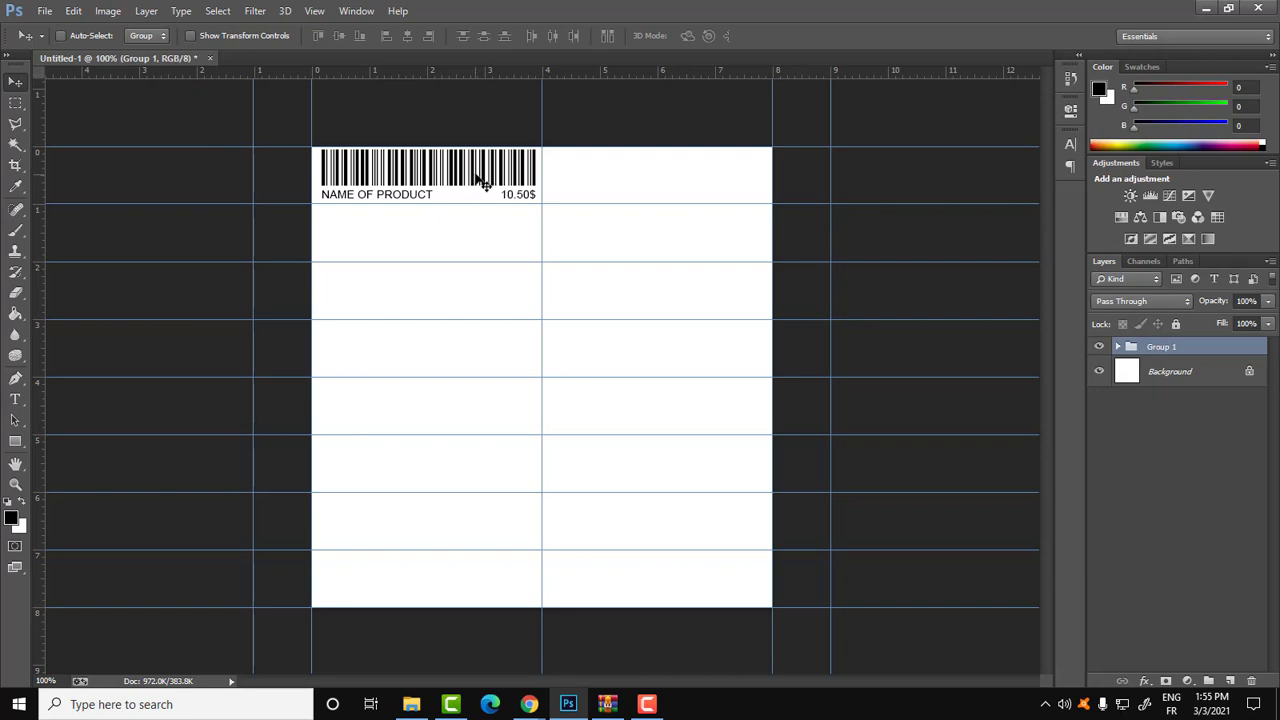
Duplicate the label group into the neighbouring cell on the right of the first row.
{"action": "key", "text": "alt"}
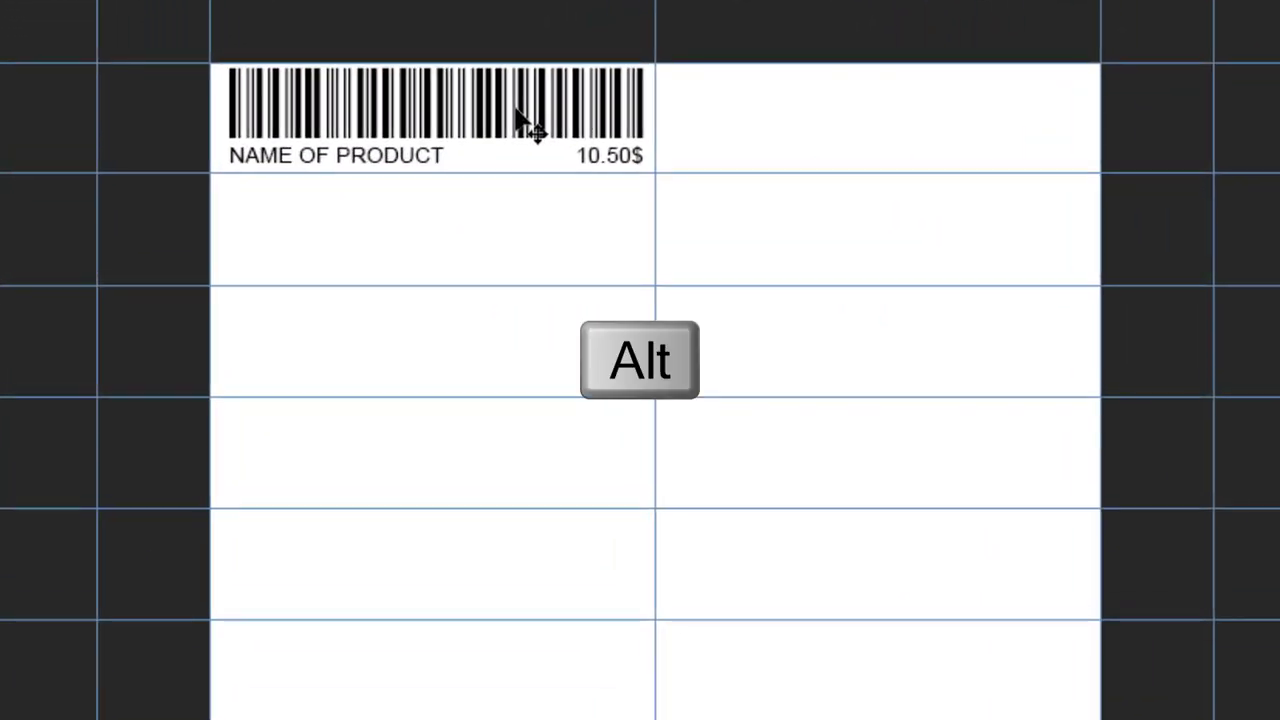
{"action": "left_click_drag", "start_coordinate": [518, 120], "coordinate": [958, 118]}
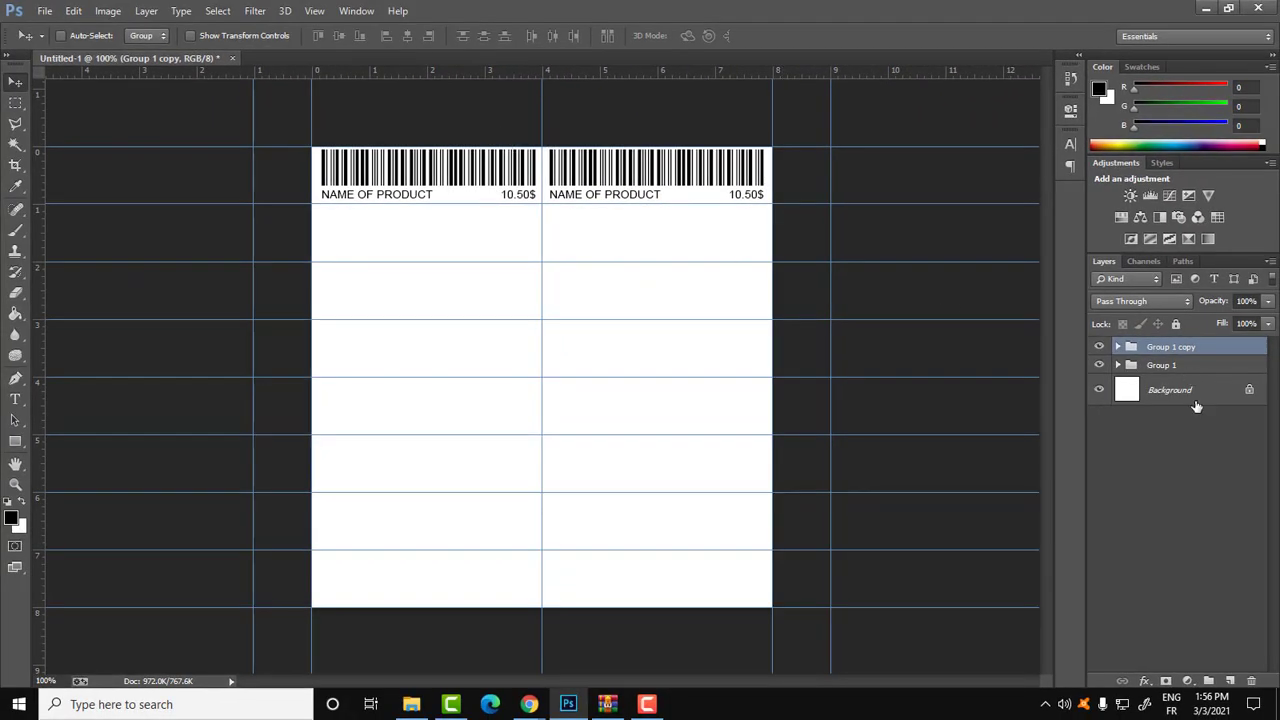
Duplicate both first-row label groups together into the second row of the guide grid.
{"action": "left_click", "coordinate": [1198, 368], "text": "shift"}
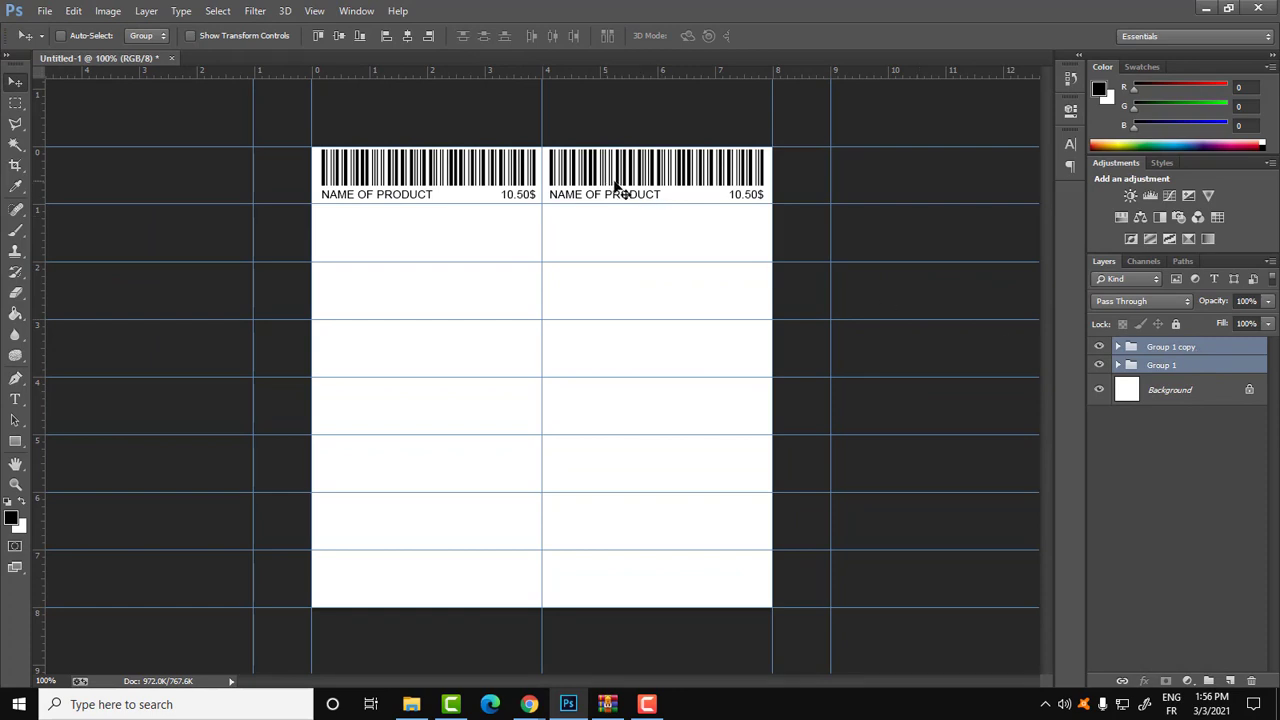
{"action": "key", "text": "alt"}
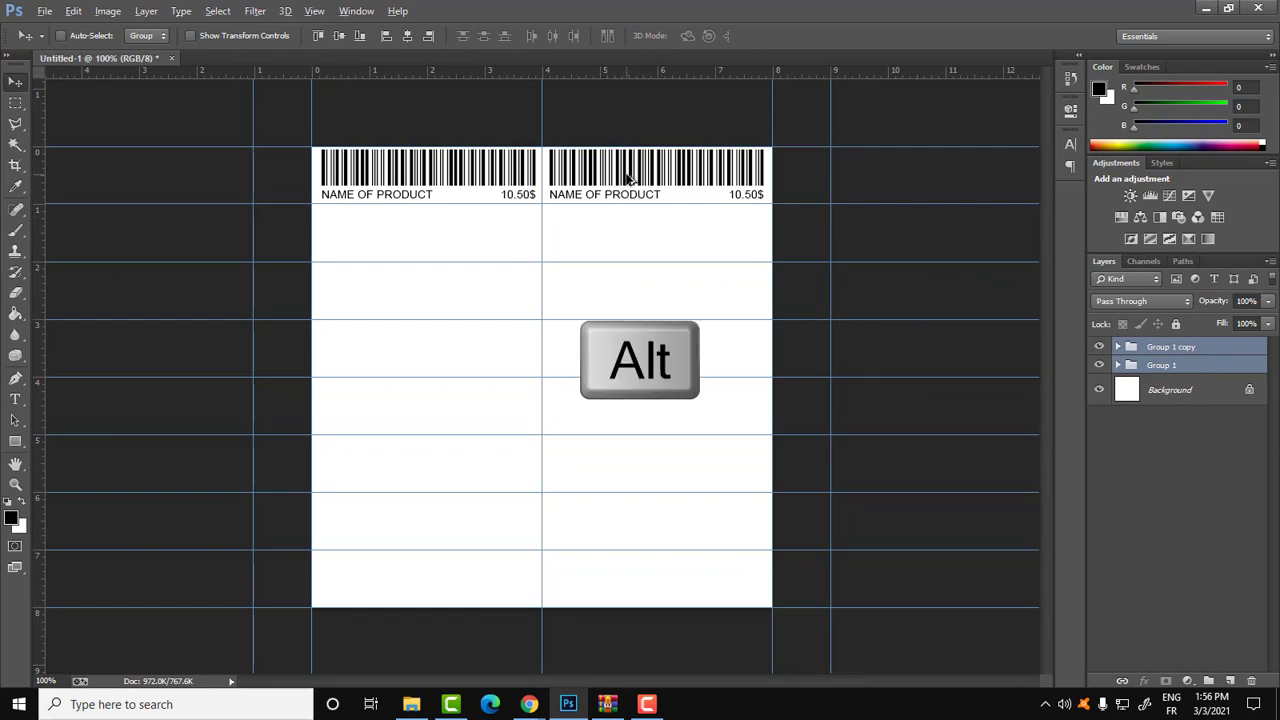
{"action": "left_click_drag", "start_coordinate": [624, 184], "coordinate": [625, 238]}
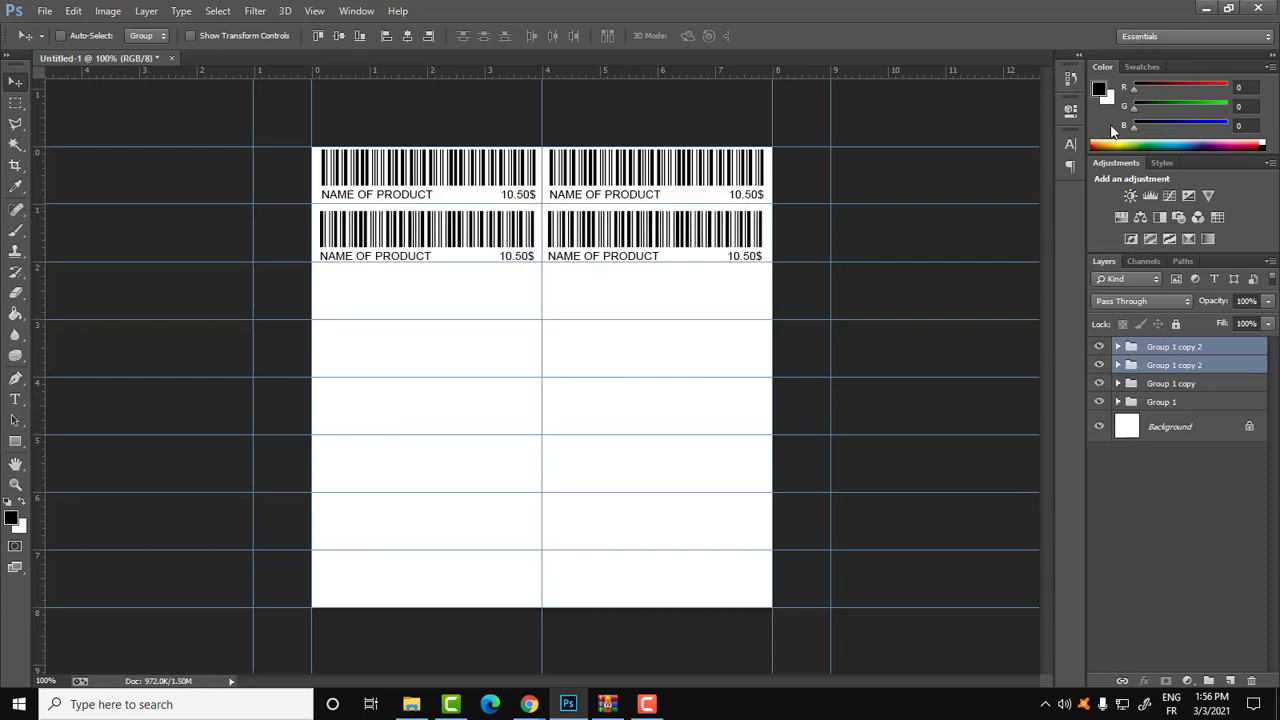
Duplicate the two second-row label groups in place many times over.
{"action": "key", "text": "ctrl+j"}
{"action": "key", "text": "ctrl+j"}
{"action": "key", "text": "ctrl+j"}
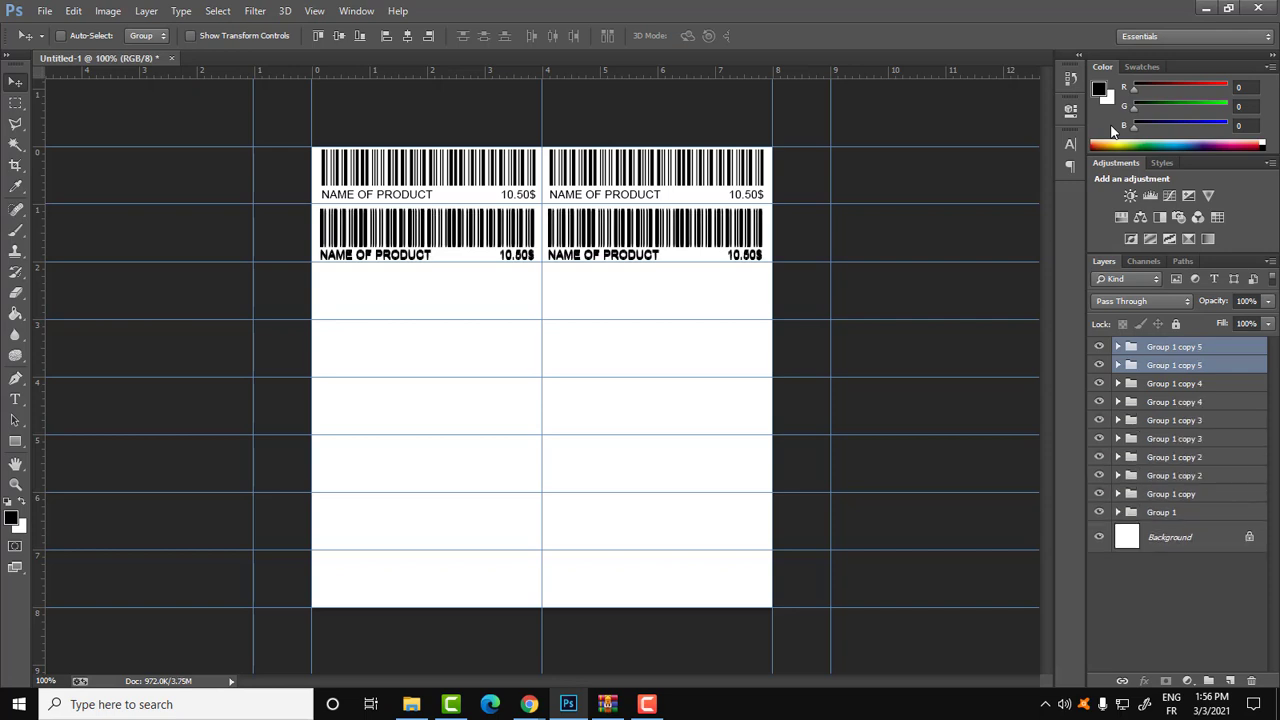
{"action": "key", "text": "ctrl+j"}
{"action": "key", "text": "ctrl+j"}
{"action": "key", "text": "ctrl+j"}
{"action": "key", "text": "ctrl+j"}
{"action": "key", "text": "ctrl+j"}
{"action": "key", "text": "ctrl+j"}
{"action": "key", "text": "ctrl+j"}
{"action": "key", "text": "ctrl+j"}
{"action": "key", "text": "ctrl+j"}
{"action": "key", "text": "ctrl+j"}
{"action": "key", "text": "ctrl+j"}
{"action": "key", "text": "ctrl+j"}
{"action": "key", "text": "ctrl+j"}
{"action": "key", "text": "ctrl+j"}
{"action": "key", "text": "ctrl+j"}
{"action": "key", "text": "ctrl+j"}
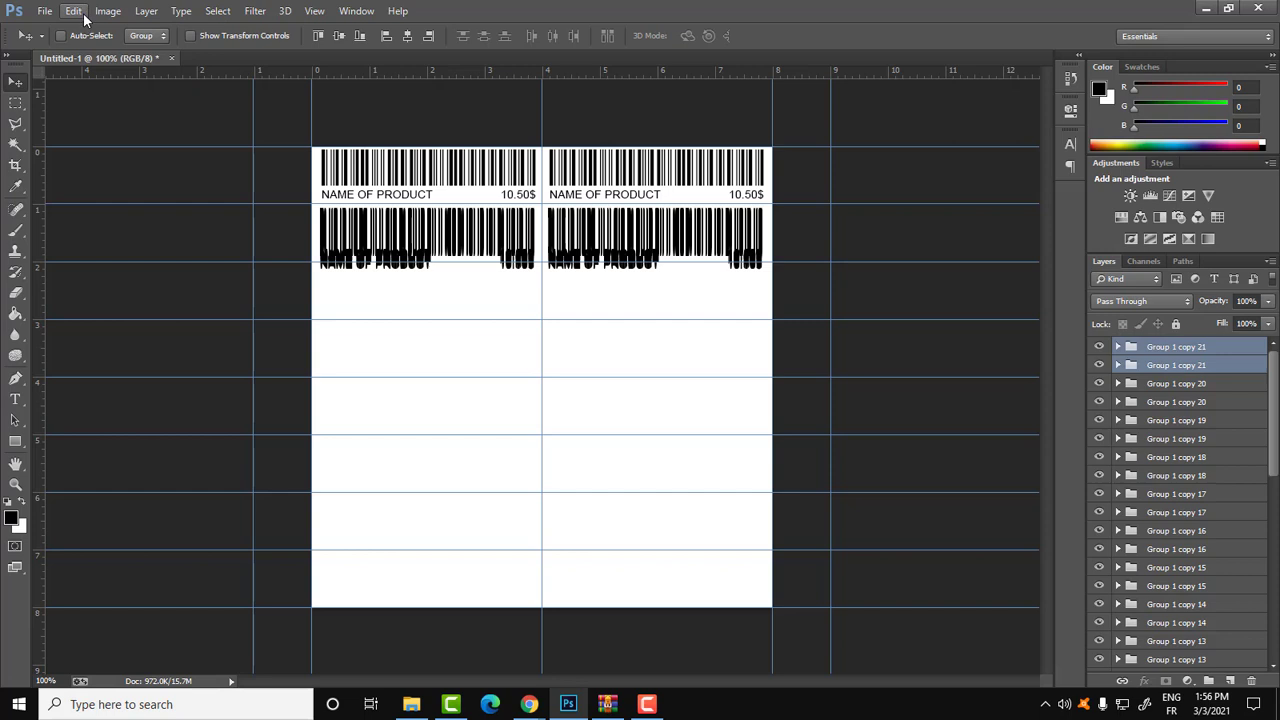
Undo the repeated in-place duplications so that only the two rows of label groups remain.
{"action": "key", "text": "ctrl+alt+z"}
{"action": "key", "text": "ctrl+alt+z"}
{"action": "key", "text": "ctrl+alt+z"}
{"action": "key", "text": "ctrl+alt+z"}
{"action": "key", "text": "ctrl+alt+z"}
{"action": "key", "text": "ctrl+alt+z"}
{"action": "key", "text": "ctrl+alt+z"}
{"action": "key", "text": "ctrl+alt+z"}
{"action": "key", "text": "ctrl+alt+z"}
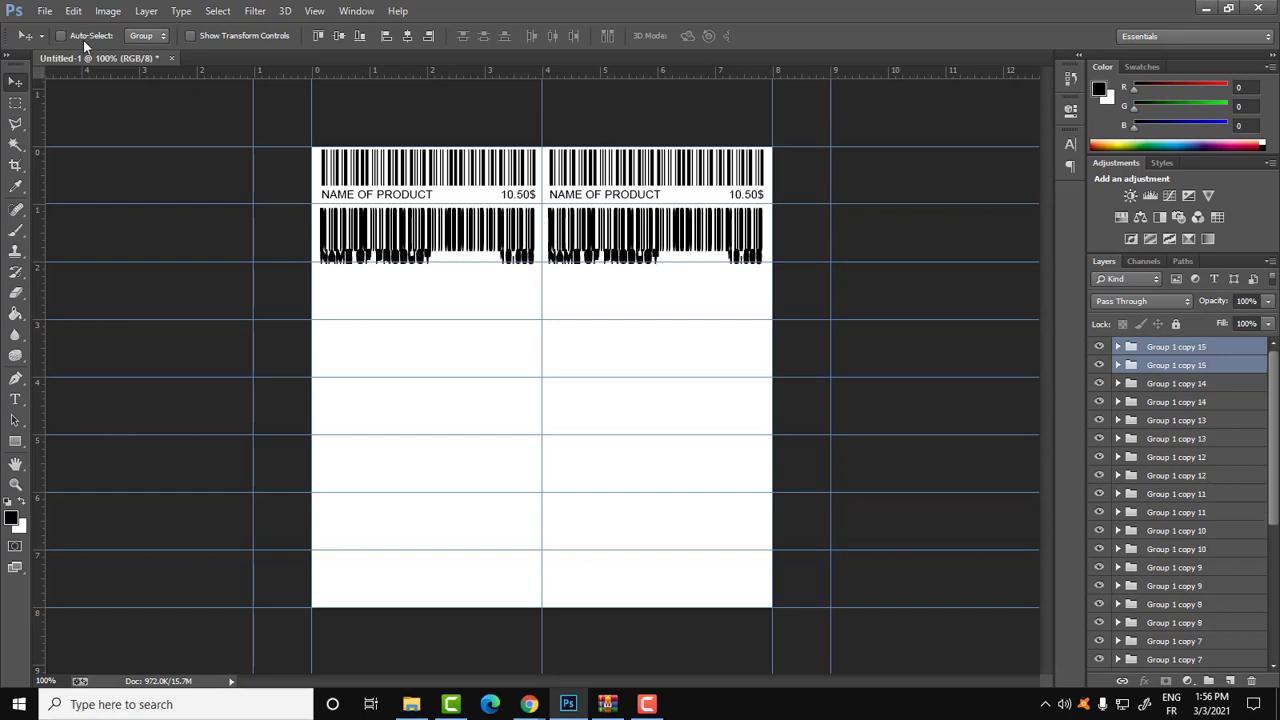
{"action": "key", "text": "ctrl+alt+z"}
{"action": "key", "text": "ctrl+alt+z"}
{"action": "key", "text": "ctrl+alt+z"}
{"action": "key", "text": "ctrl+alt+z"}
{"action": "key", "text": "ctrl+alt+z"}
{"action": "key", "text": "ctrl+alt+z"}
{"action": "key", "text": "ctrl+alt+z"}
{"action": "key", "text": "ctrl+alt+z"}
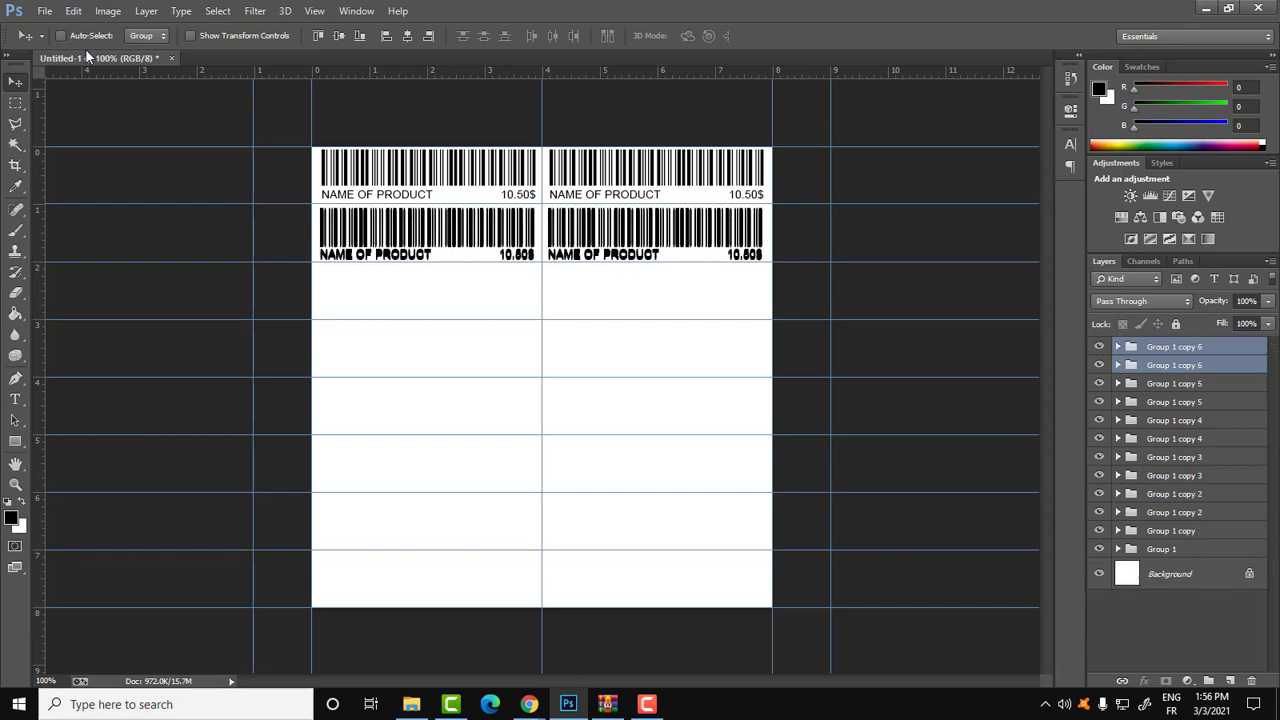
{"action": "key", "text": "ctrl+alt+z"}
{"action": "key", "text": "ctrl+alt+z"}
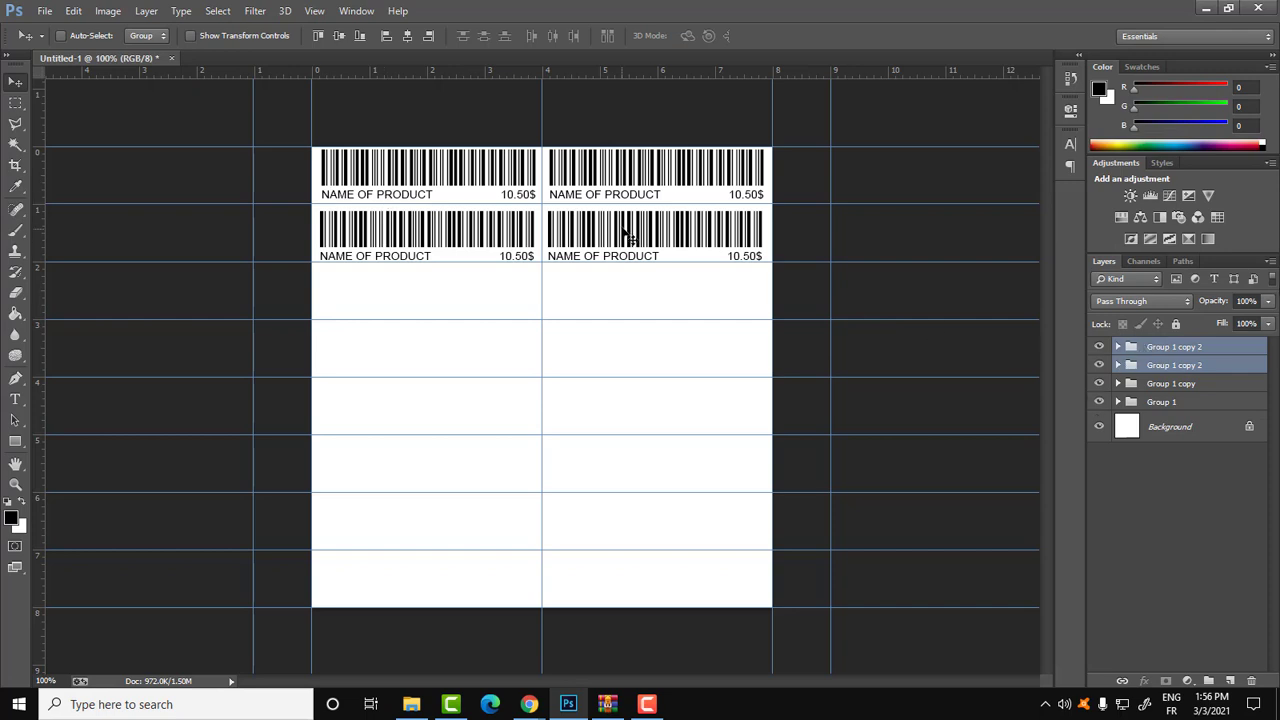
Expand the topmost label group, toggle its visibility to identify its label on the canvas, and select only that group.
{"action": "left_click", "coordinate": [1098, 348]}
{"action": "left_click", "coordinate": [1098, 348]}
{"action": "left_click", "coordinate": [1098, 348]}
{"action": "left_click", "coordinate": [1098, 348]}
{"action": "left_click", "coordinate": [1118, 347]}
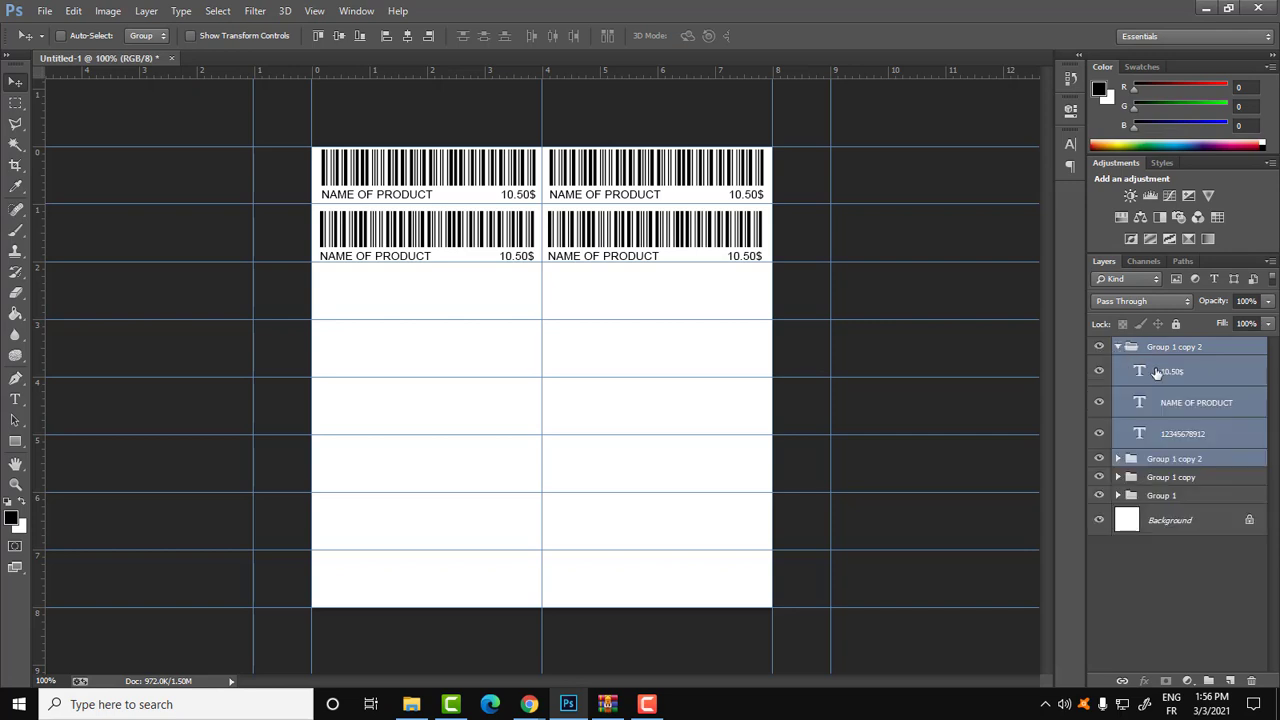
{"action": "left_click", "coordinate": [1099, 347]}
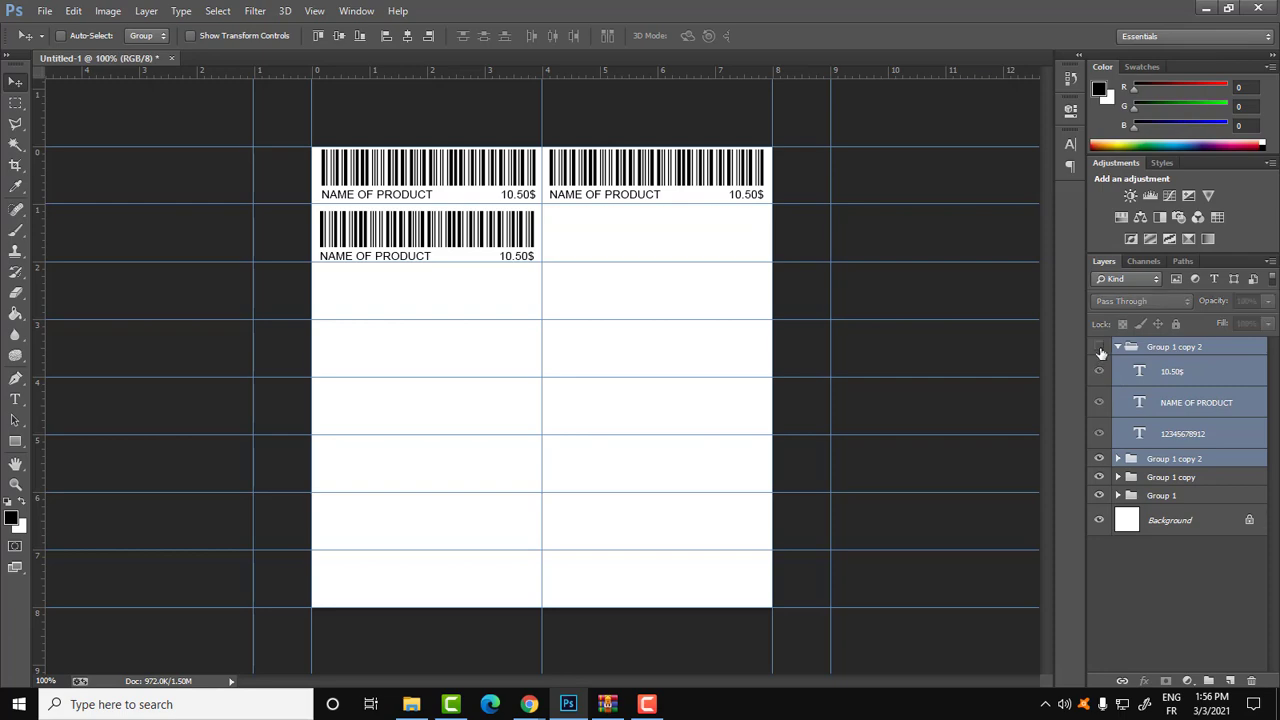
{"action": "left_click", "coordinate": [1099, 347]}
{"action": "left_click", "coordinate": [1145, 347]}
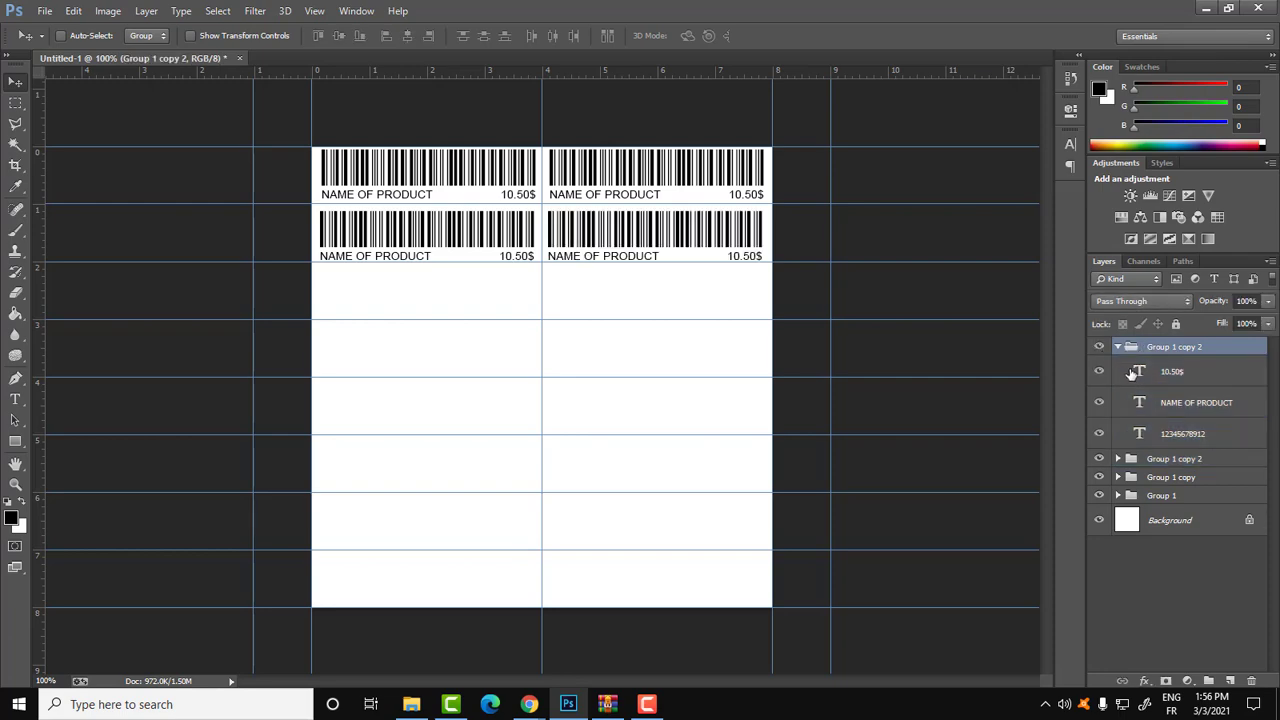
Change the price text of the right-hand label in the second row to 11.50$.
{"action": "left_click", "coordinate": [1138, 373]}
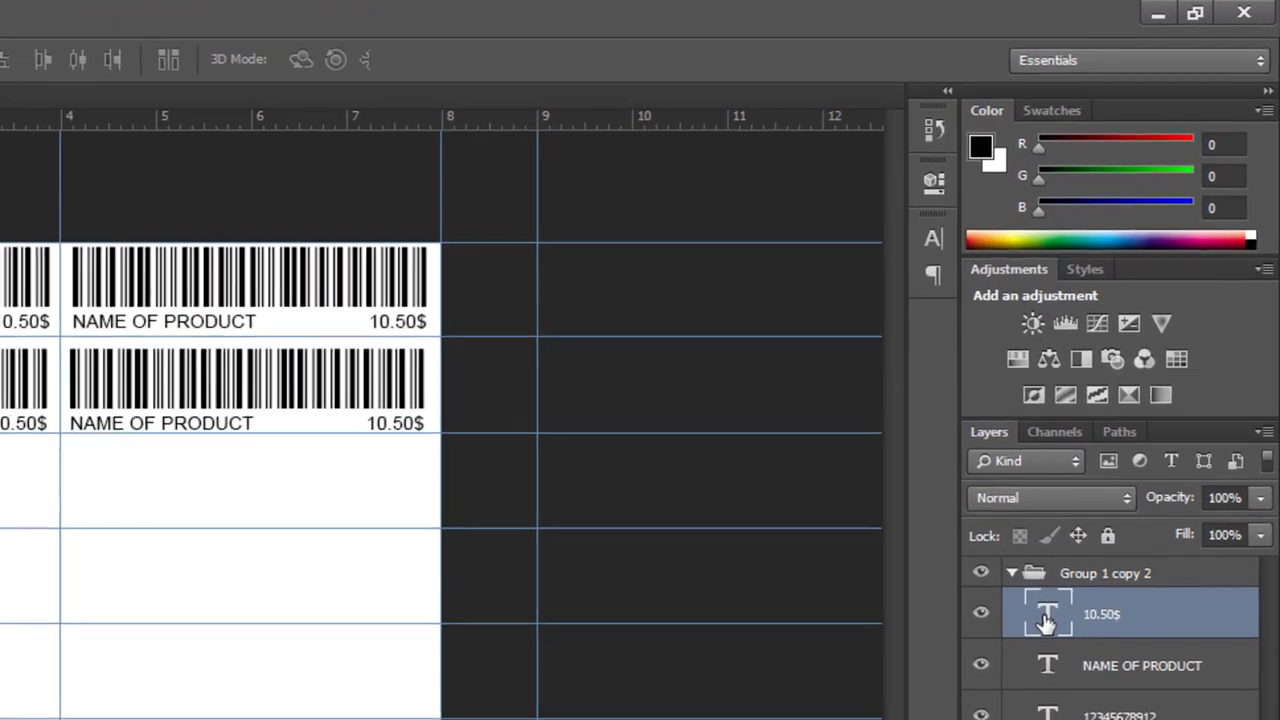
{"action": "double_click", "coordinate": [1047, 618]}
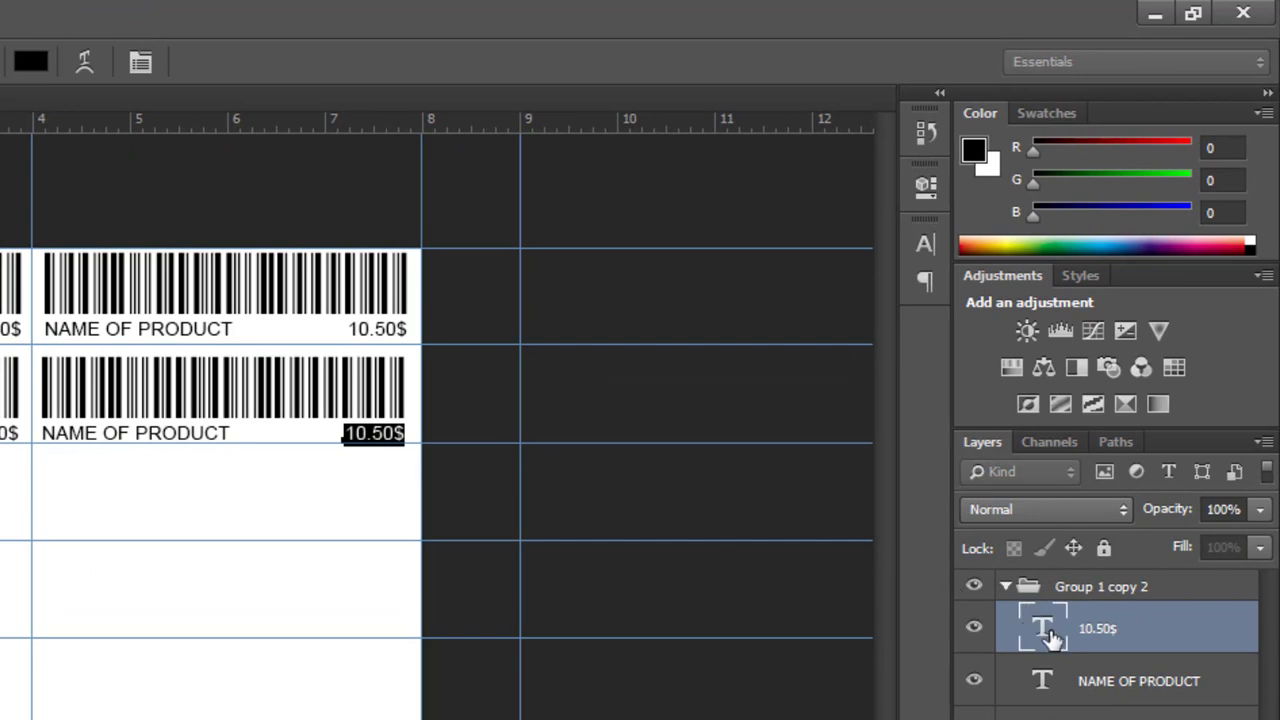
{"action": "left_click", "coordinate": [361, 437]}
{"action": "left_click_drag", "start_coordinate": [361, 437], "coordinate": [345, 437]}
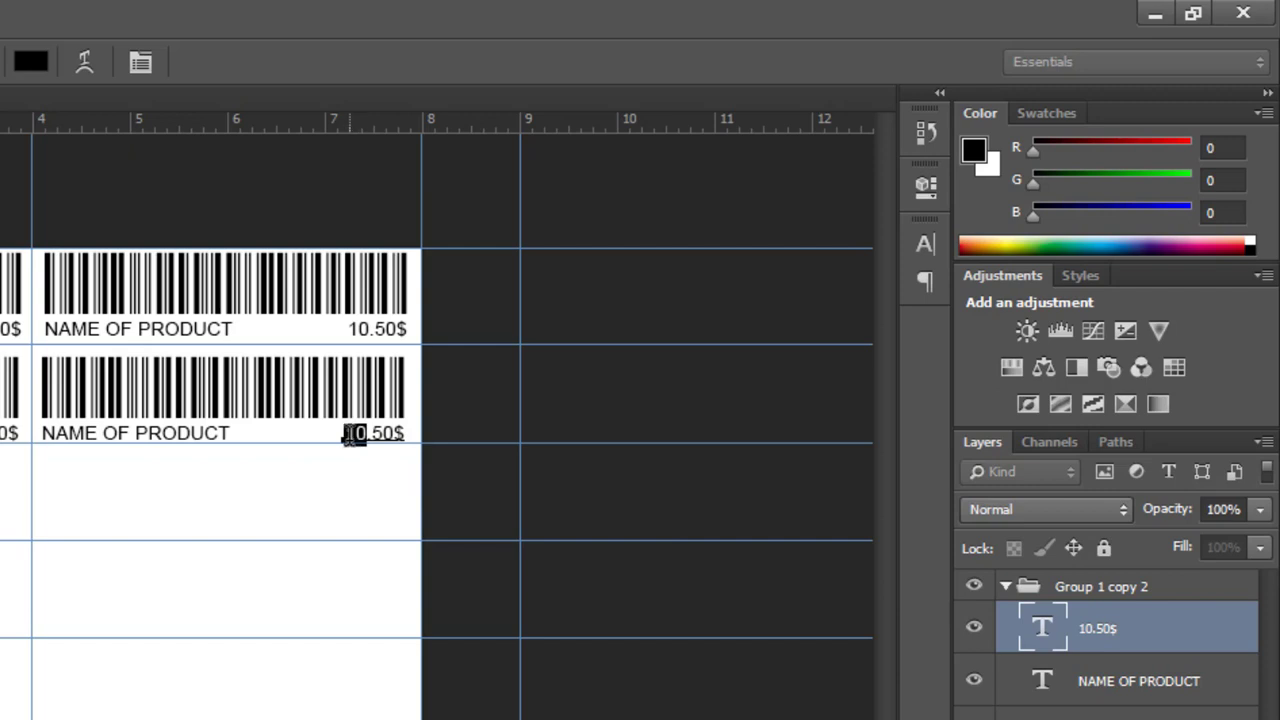
{"action": "type", "text": "11"}
Replace the product name on the second row's right-hand label with GAME.
{"action": "double_click", "coordinate": [1041, 680]}
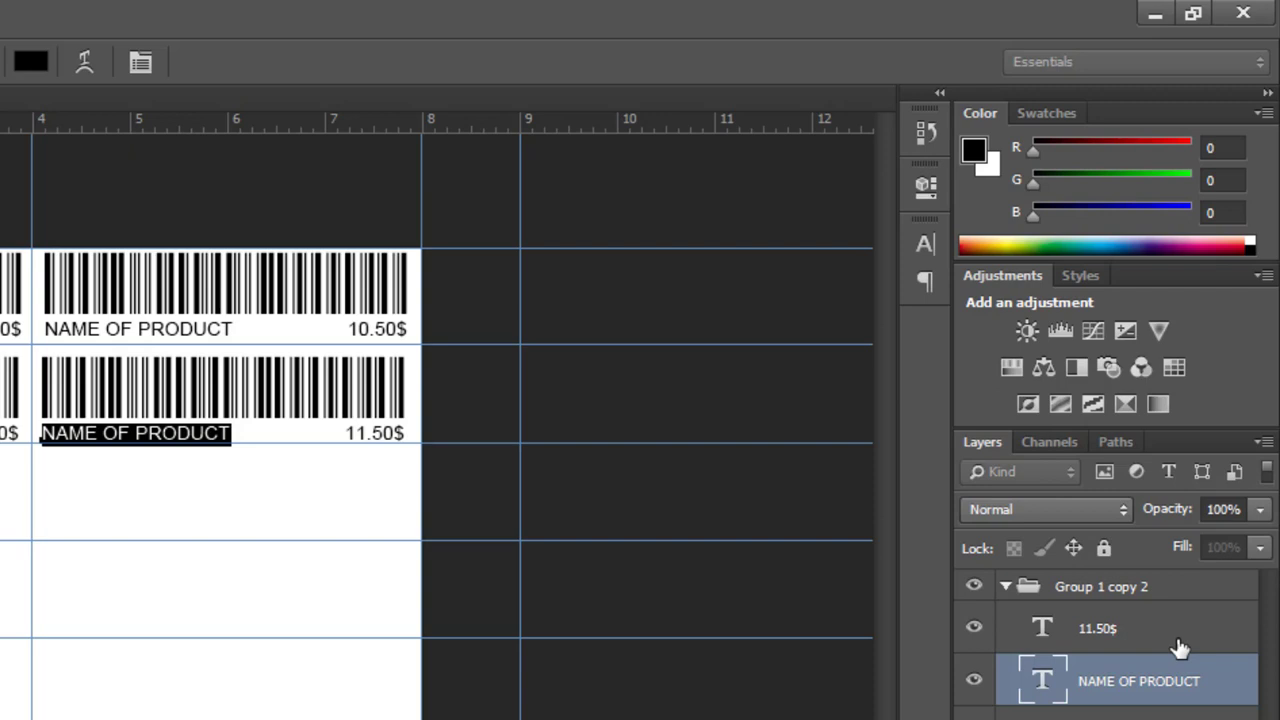
{"action": "type", "text": "GAME"}
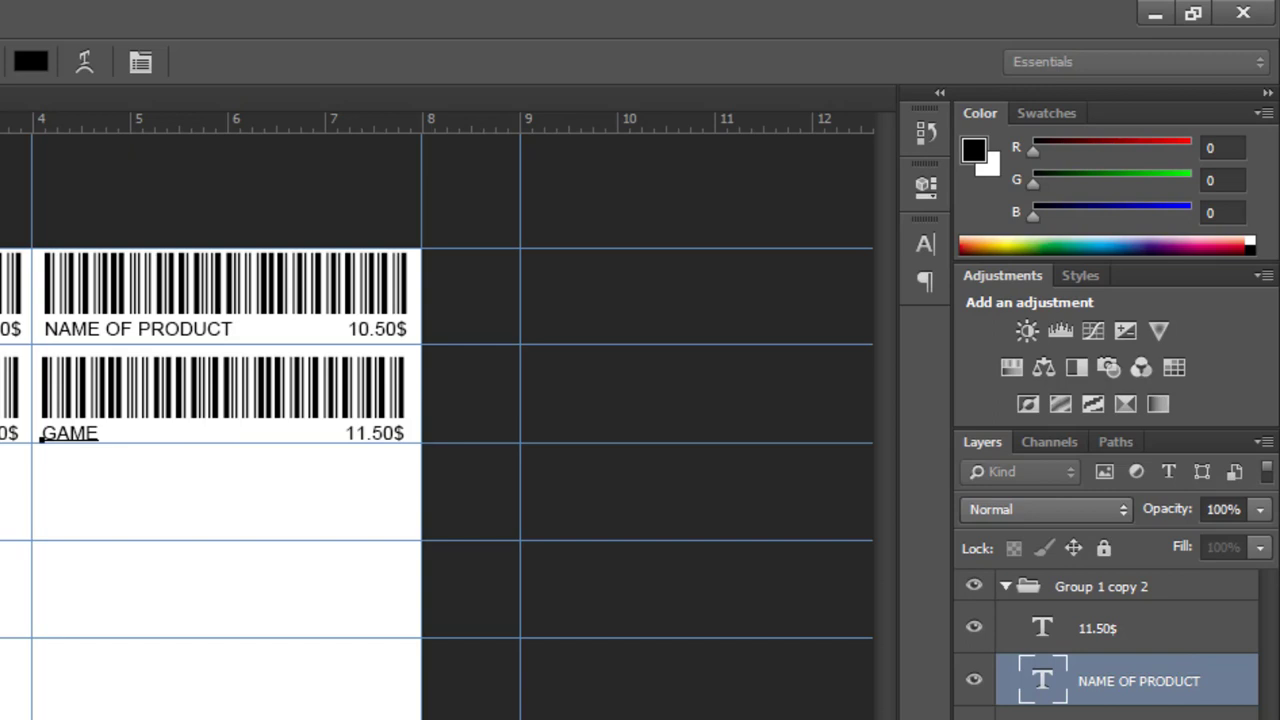
{"action": "key", "text": "ctrl+Return"}
{"action": "double_click", "coordinate": [1042, 716]}
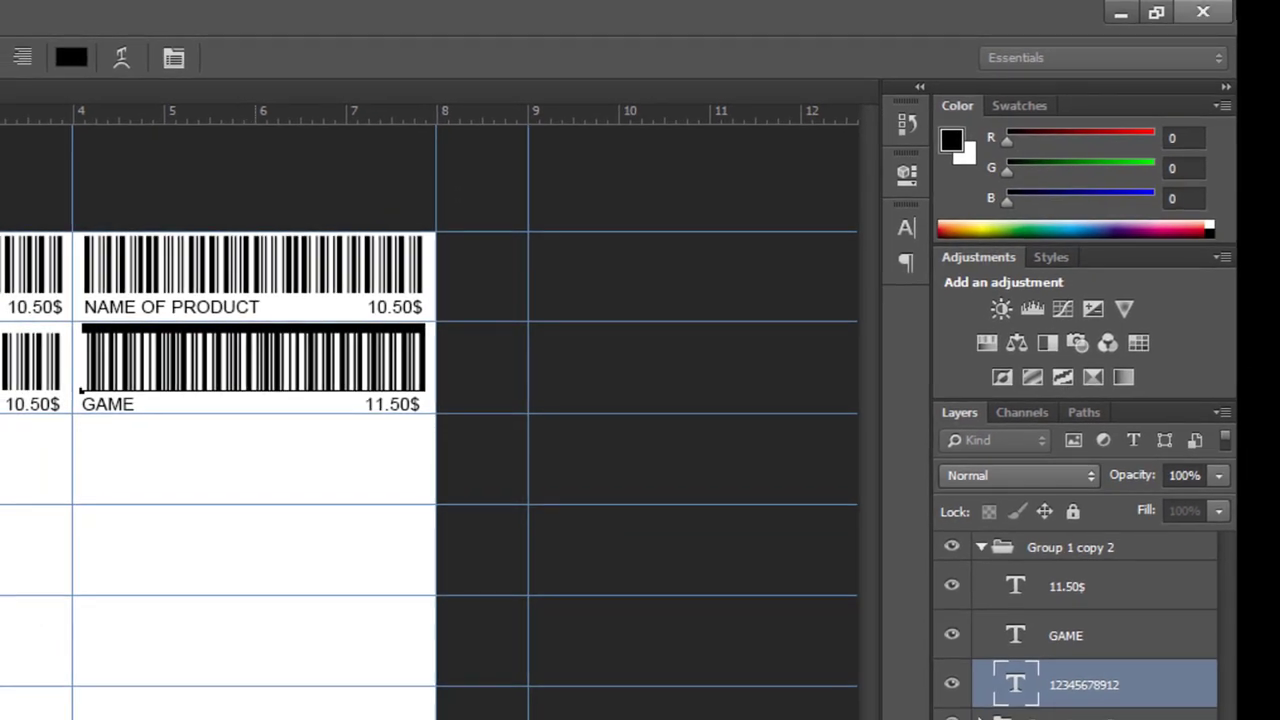
{"action": "type", "text": "123456789012"}
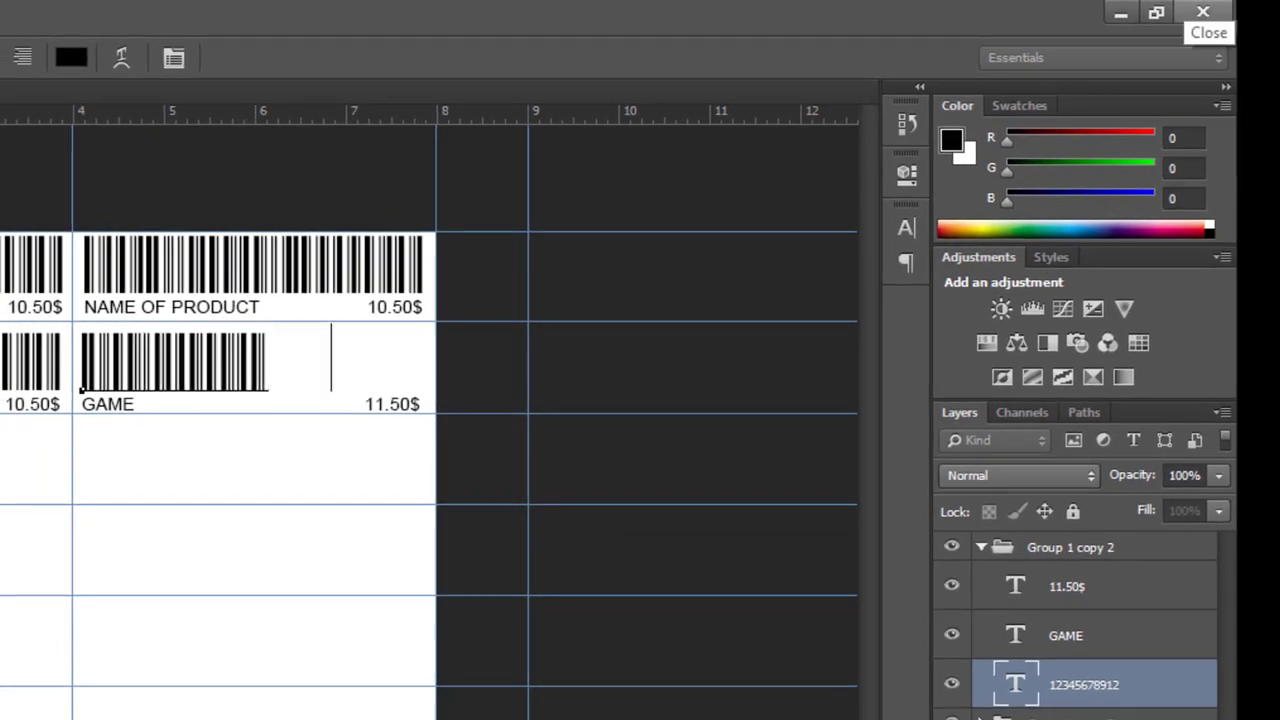
{"action": "key", "text": "BackSpace"}
{"action": "key", "text": "BackSpace"}
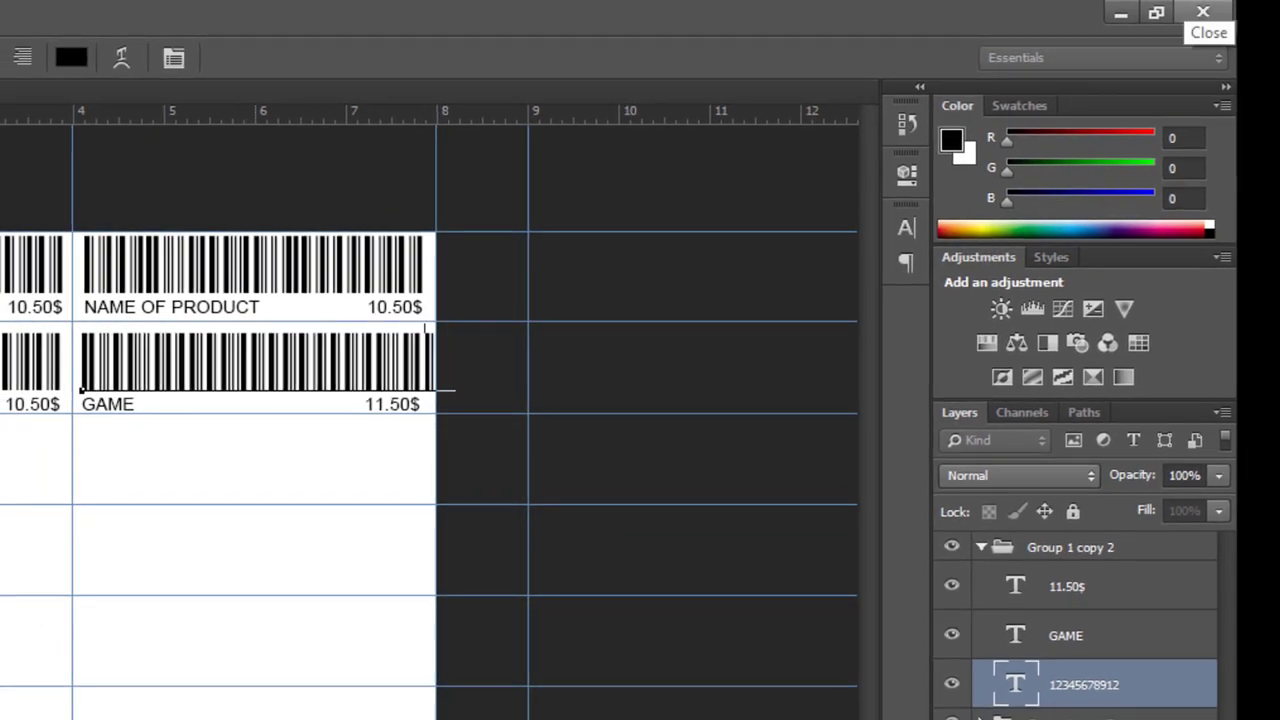
{"action": "type", "text": "12"}
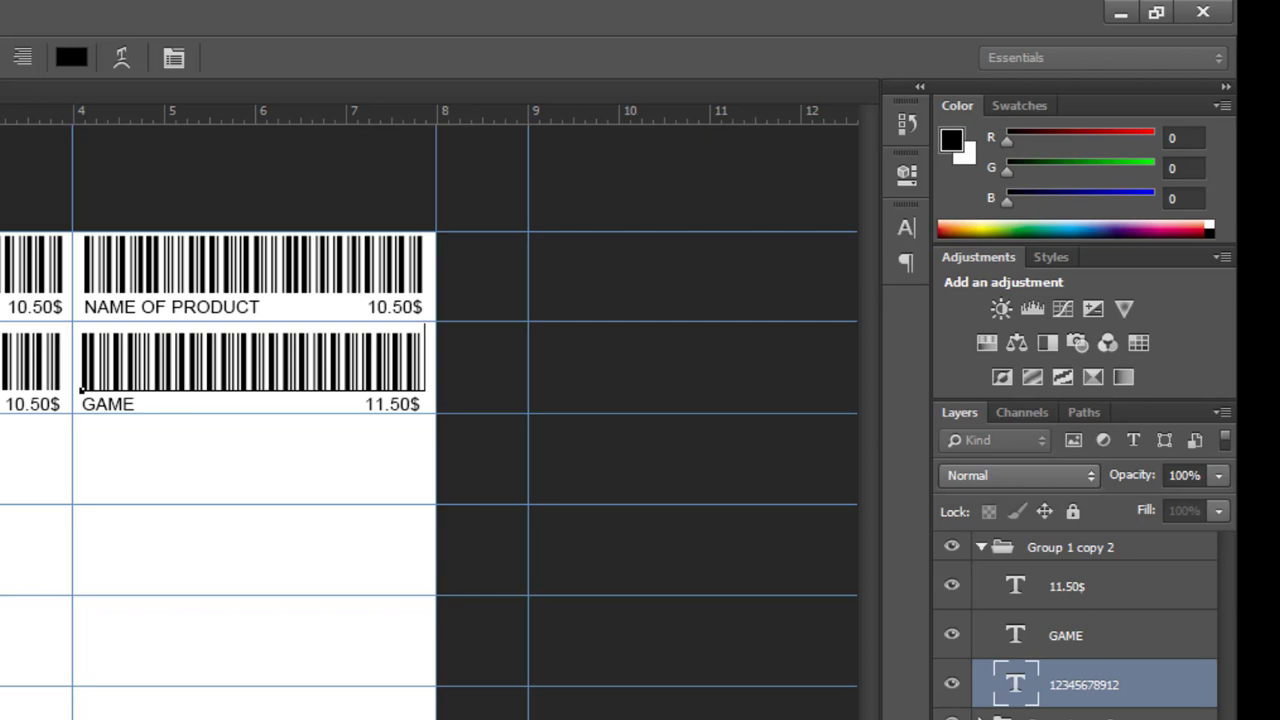
{"action": "key", "text": "ctrl+Return"}
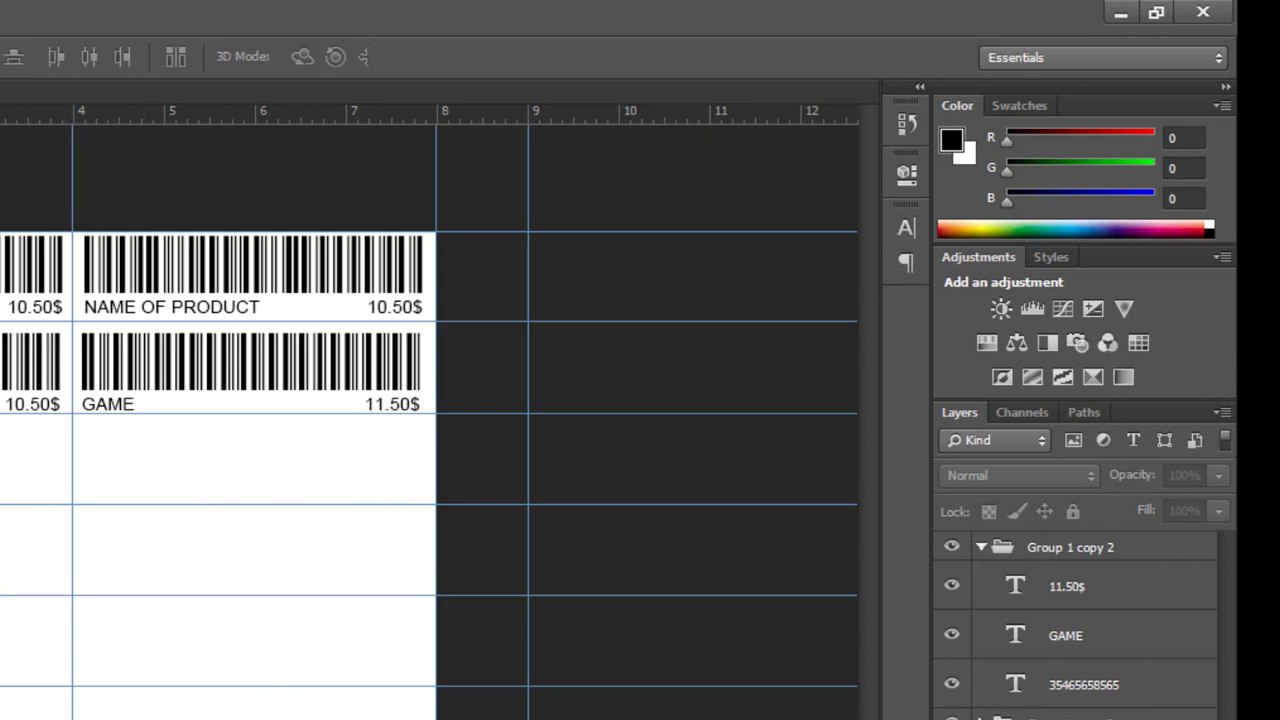
Open the GAME label's barcode text for editing.
{"action": "double_click", "coordinate": [1015, 686]}
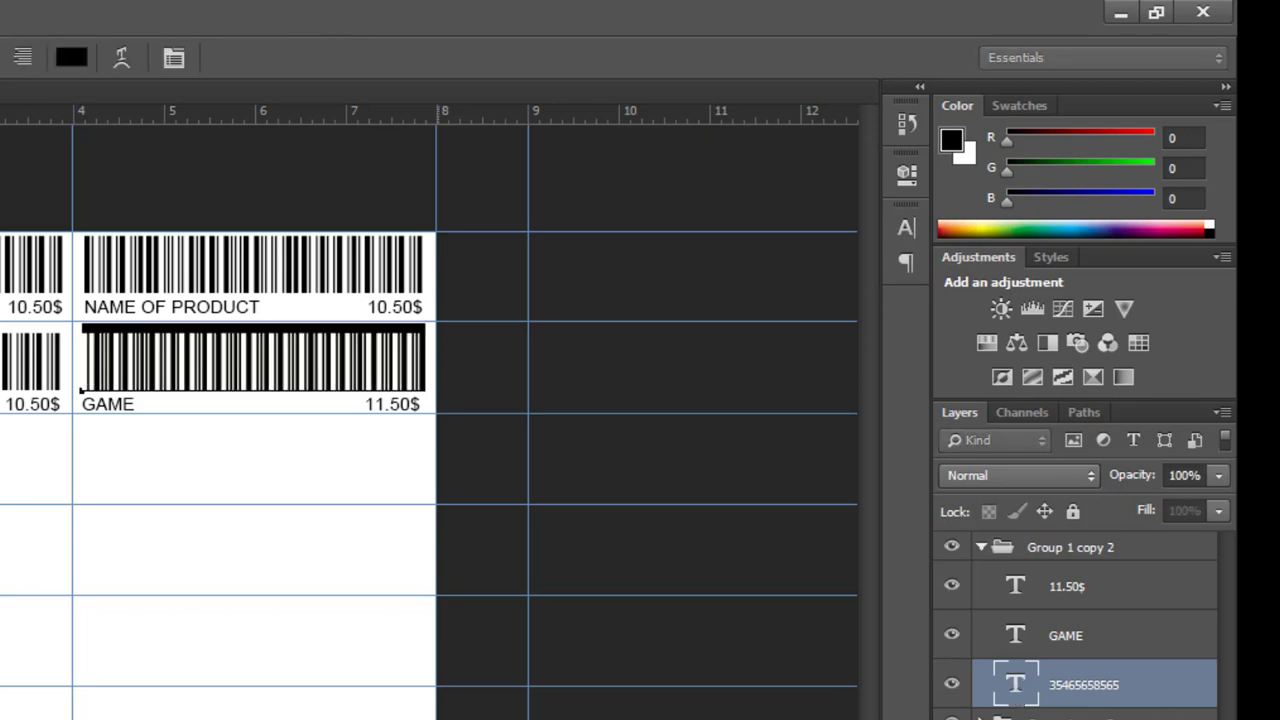